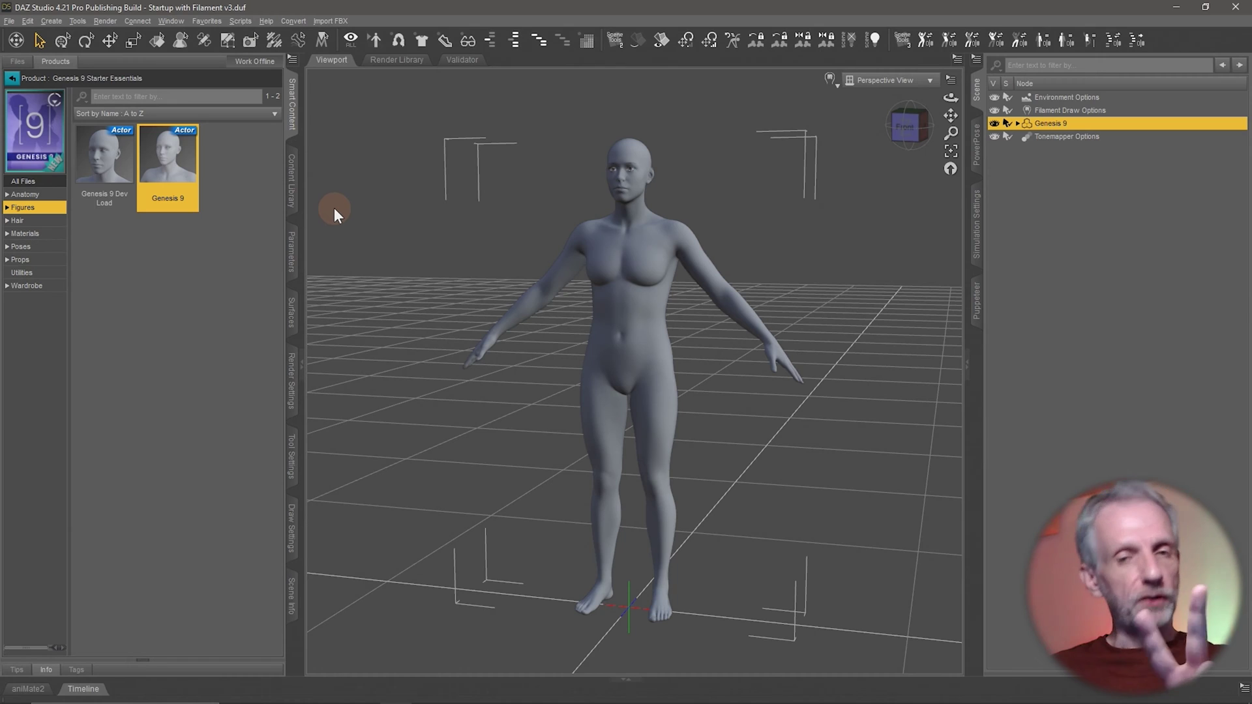
- From Demos > Animation Demo > Poses, alternate Pose Exhale and Pose Inhale, ending on Pose Exhale
{"action": "left_click", "coordinate": [292, 189]}
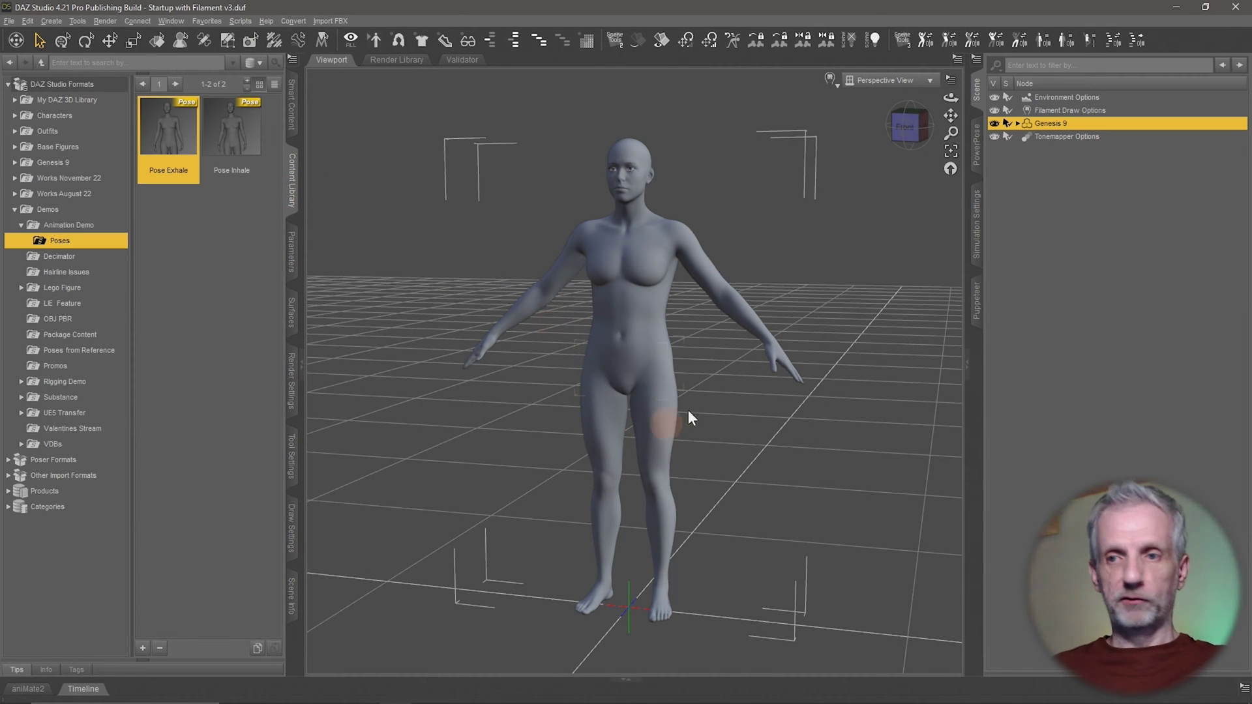
{"action": "double_click", "coordinate": [175, 139]}
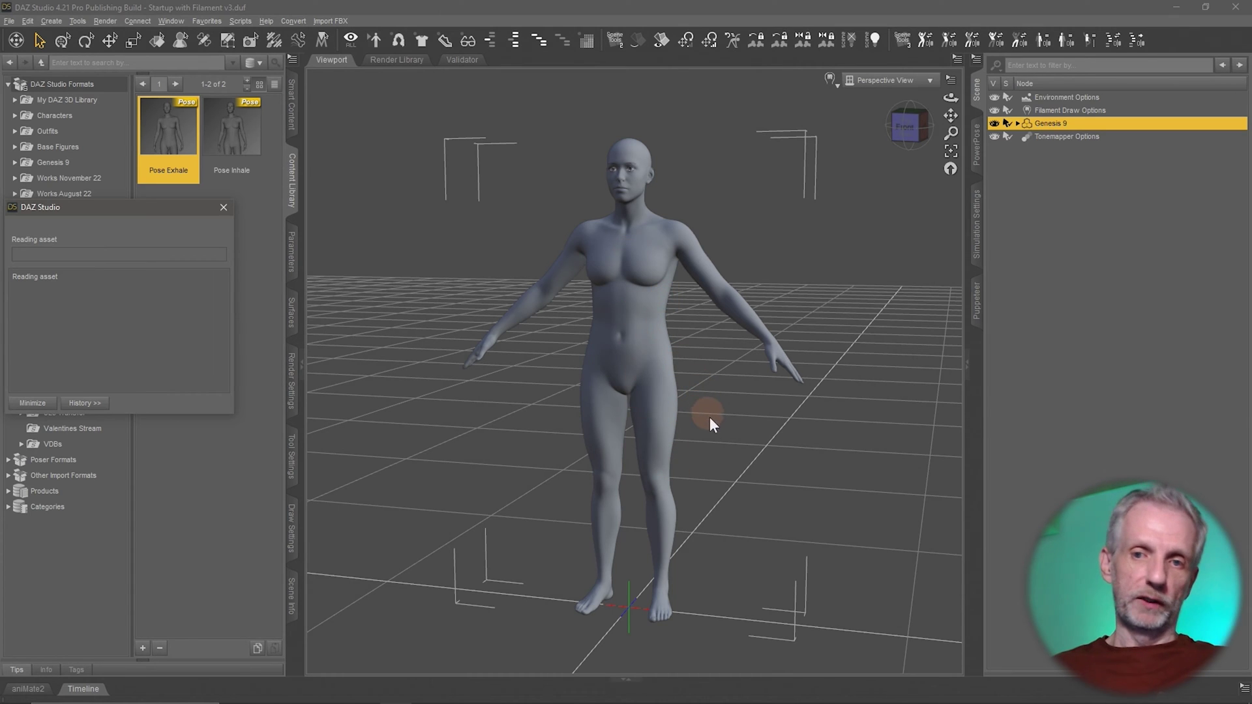
{"action": "left_click_drag", "start_coordinate": [739, 458], "coordinate": [740, 453]}
{"action": "double_click", "coordinate": [247, 131]}
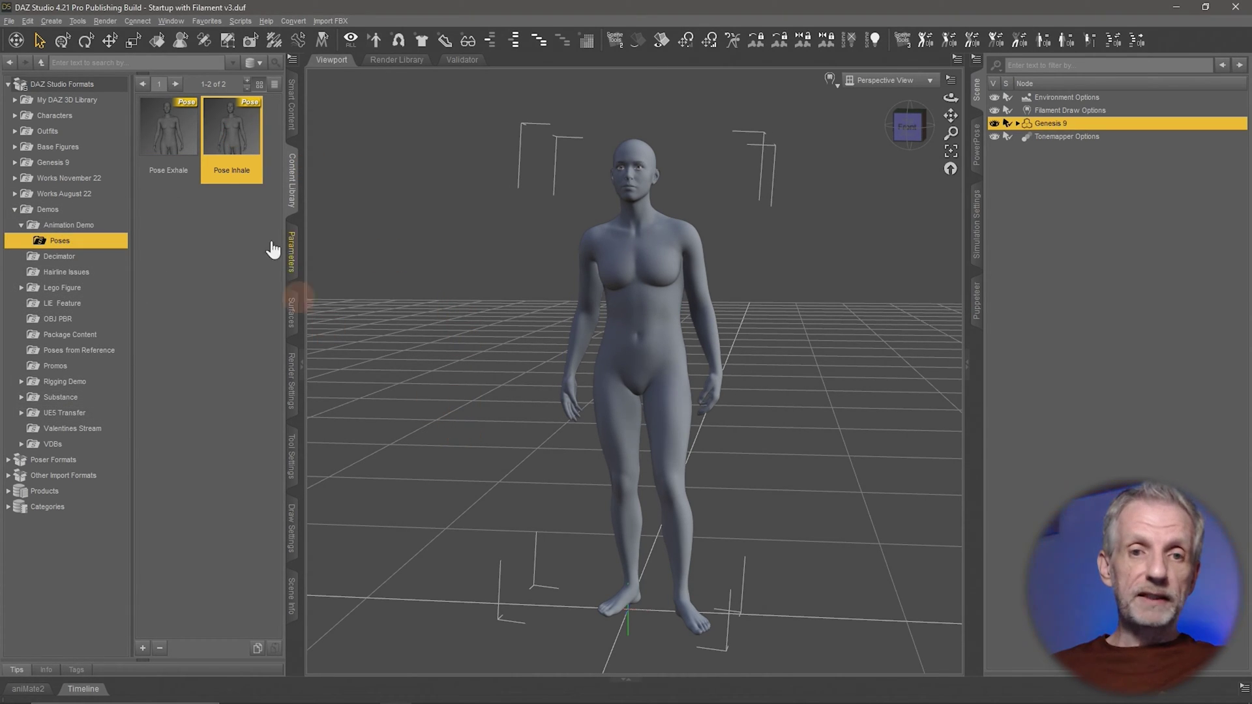
{"action": "double_click", "coordinate": [171, 127]}
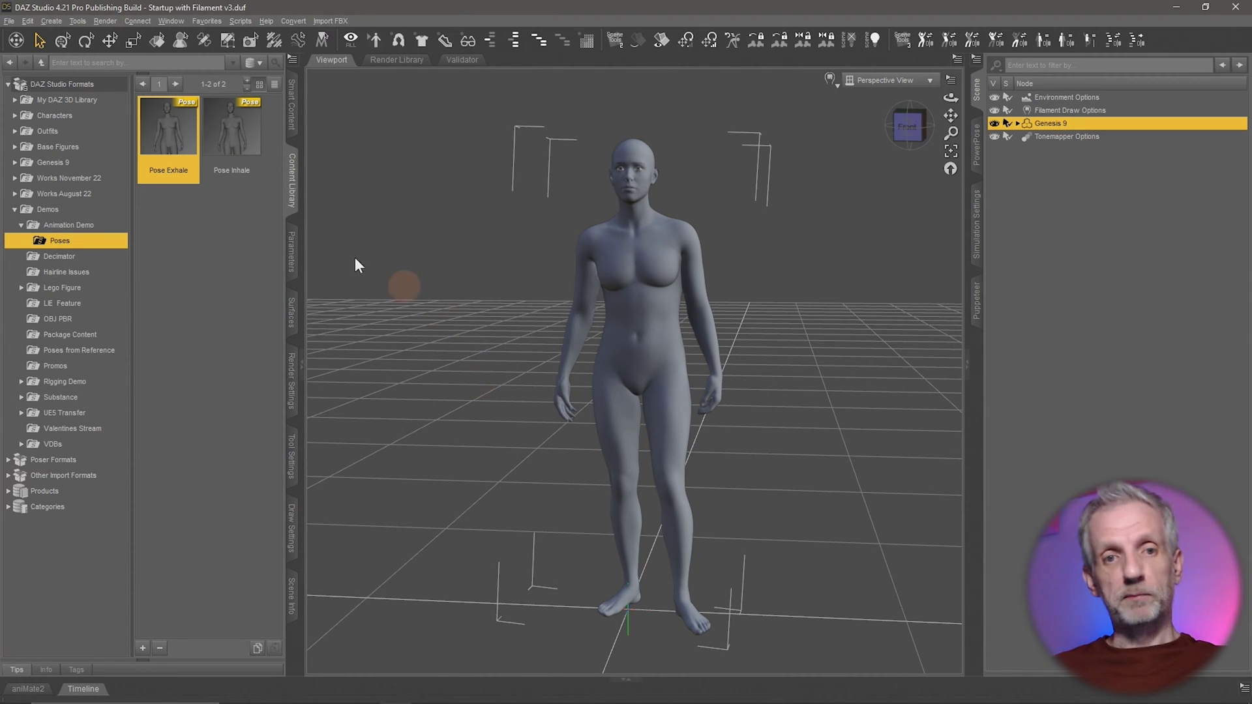
{"action": "double_click", "coordinate": [252, 142]}
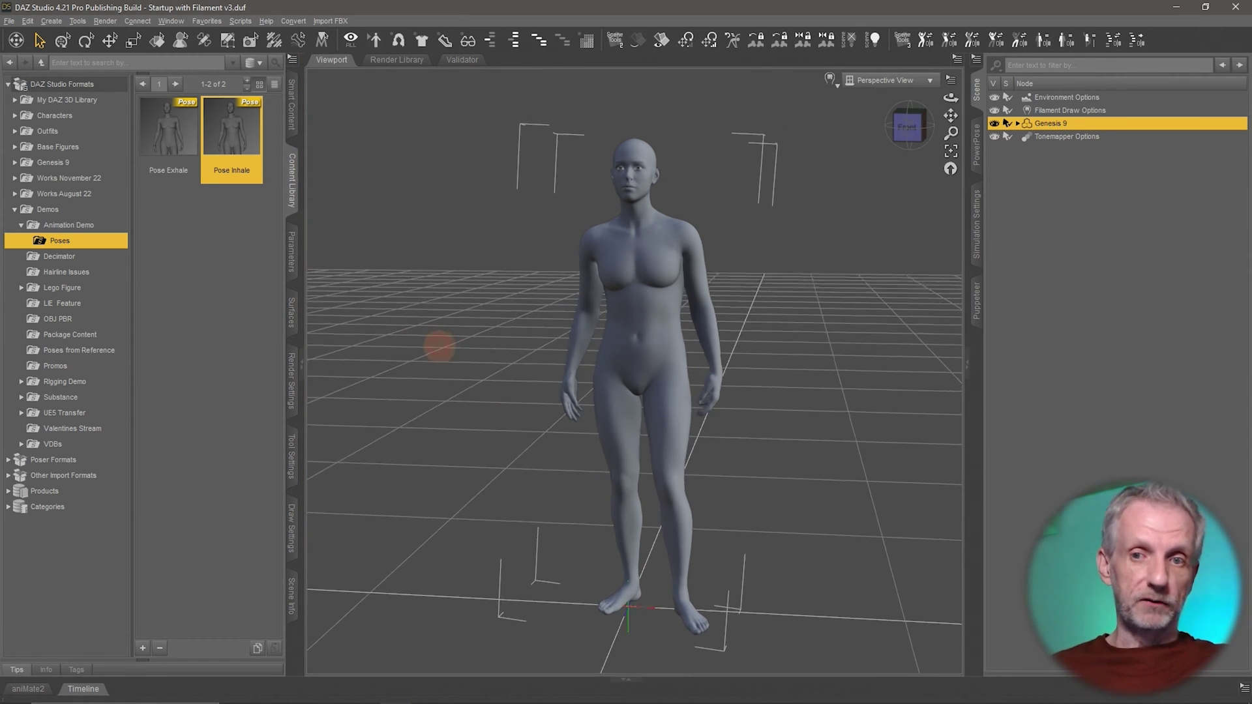
{"action": "double_click", "coordinate": [179, 131]}
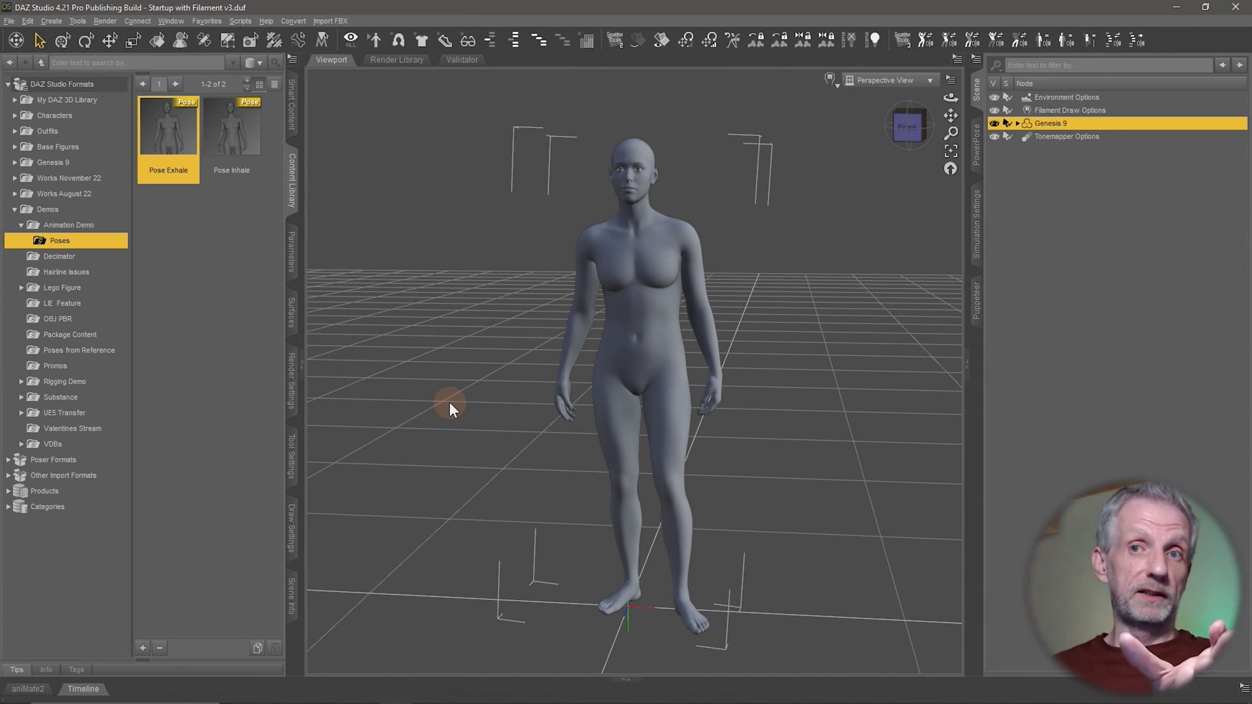
- Set the timeline Total to 71 frames, key Pose Inhale at frame 30, and scrub to preview
{"action": "left_click", "coordinate": [105, 695]}
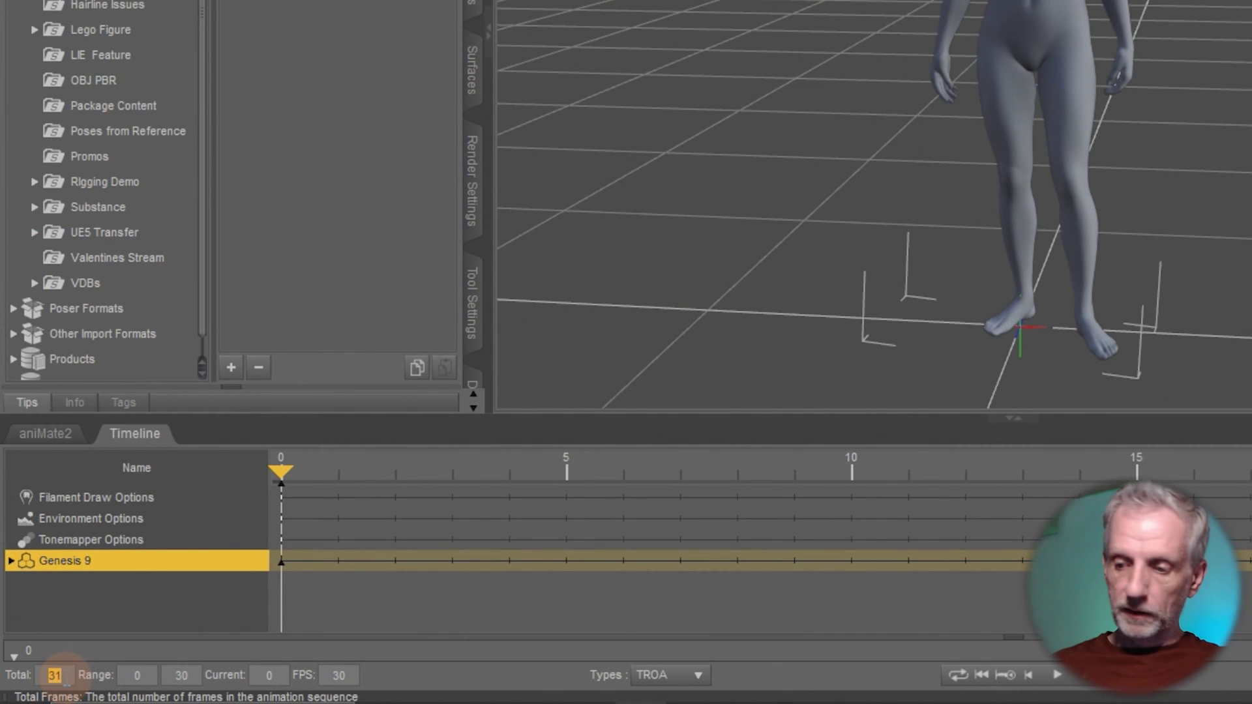
{"action": "type", "text": "71"}
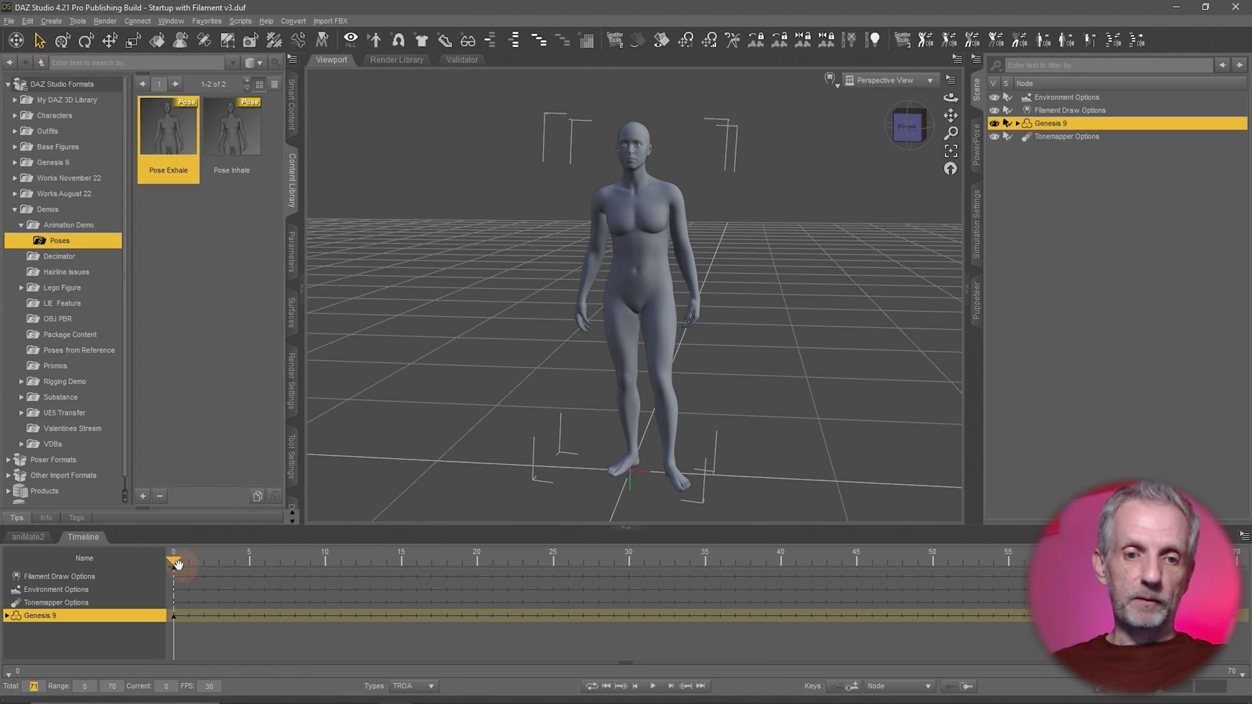
{"action": "left_click_drag", "start_coordinate": [176, 564], "coordinate": [619, 544]}
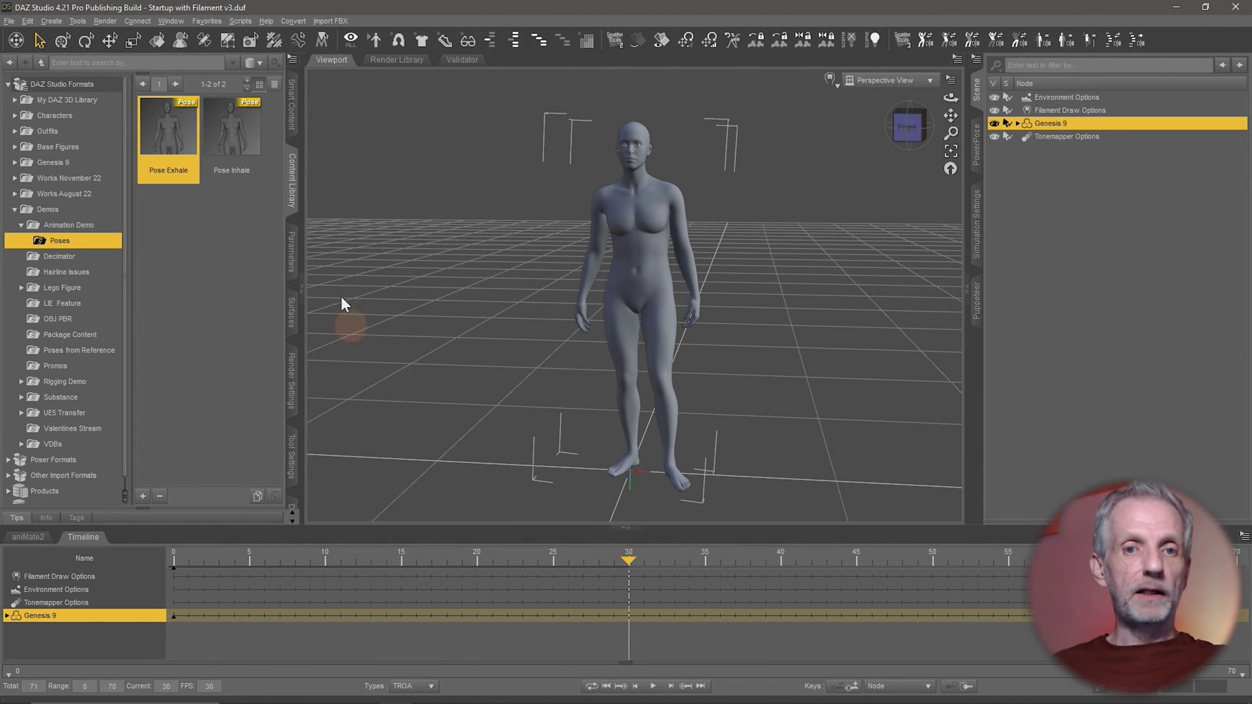
{"action": "double_click", "coordinate": [236, 142]}
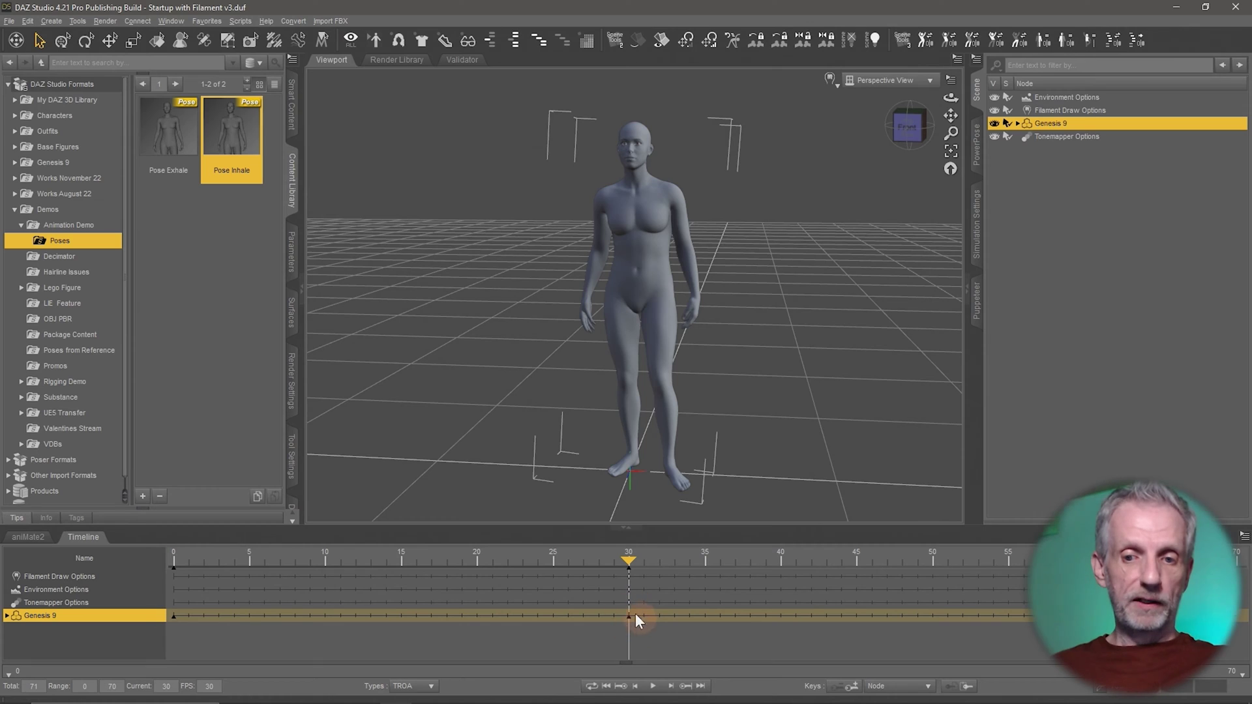
{"action": "left_click_drag", "start_coordinate": [628, 559], "coordinate": [149, 580]}
{"action": "left_click_drag", "start_coordinate": [305, 569], "coordinate": [769, 541]}
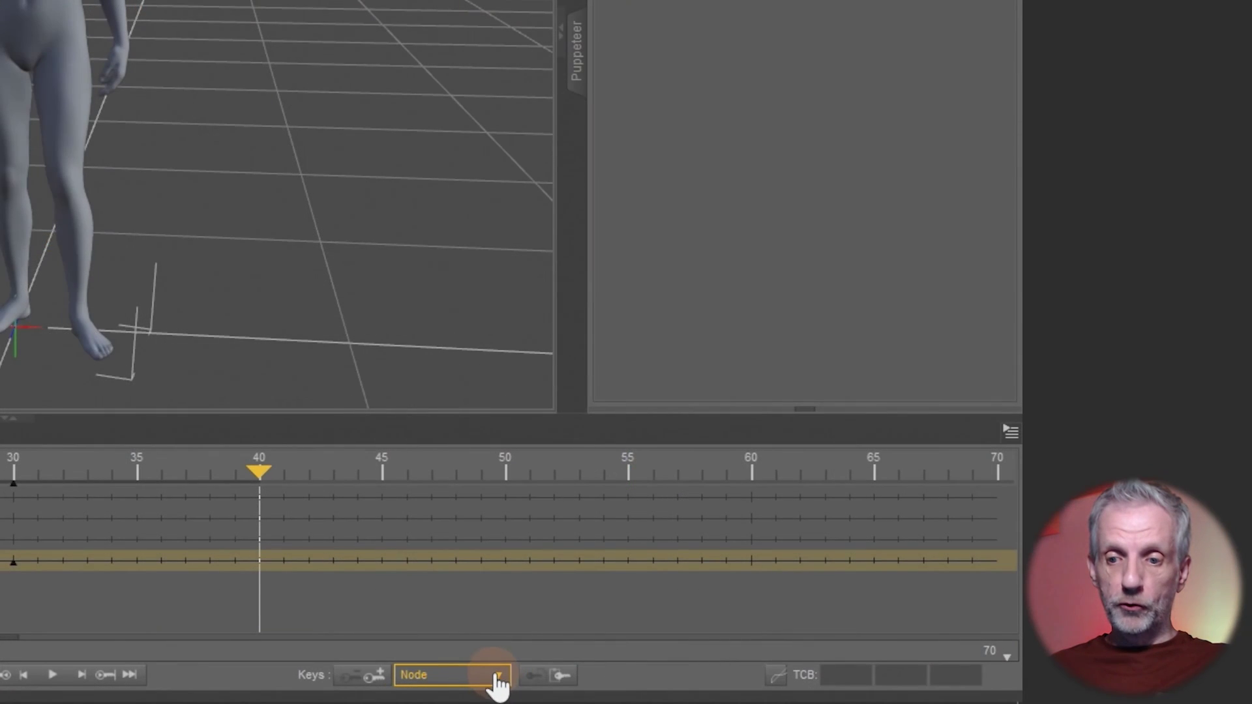
- With Keys set to Node, create a Genesis 9 keyframe at frame 40
{"action": "left_click", "coordinate": [499, 679]}
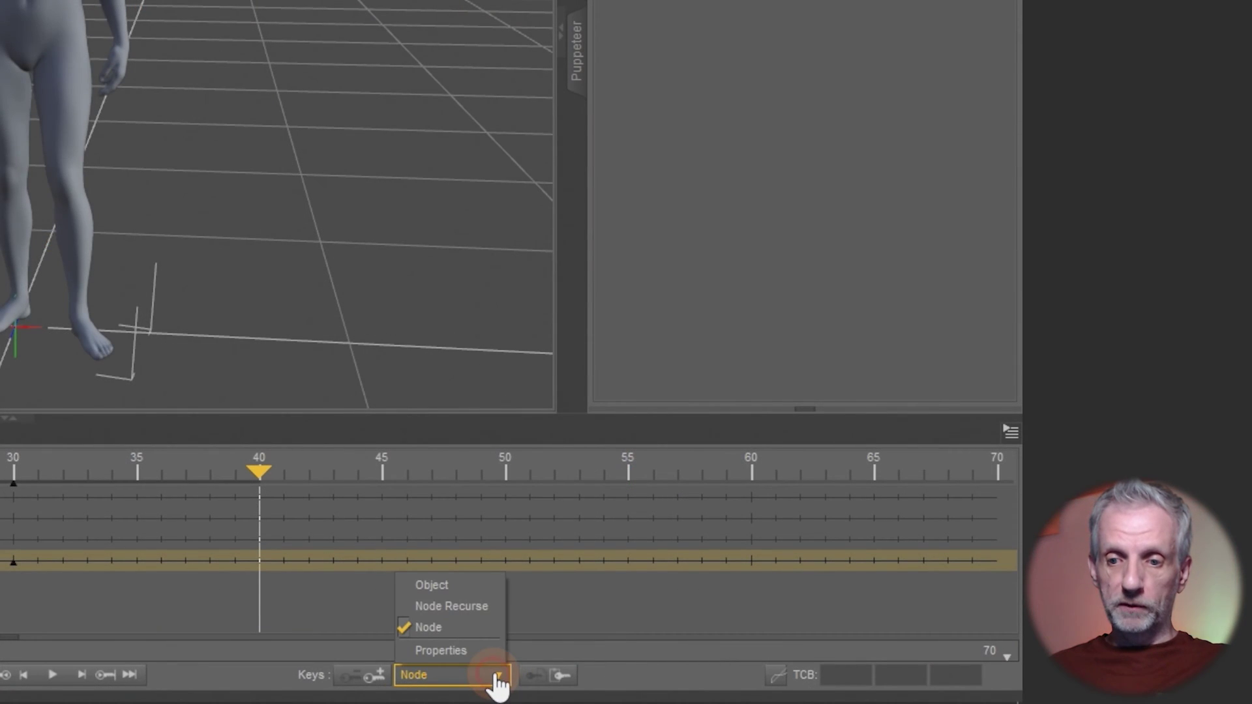
{"action": "left_click", "coordinate": [473, 624]}
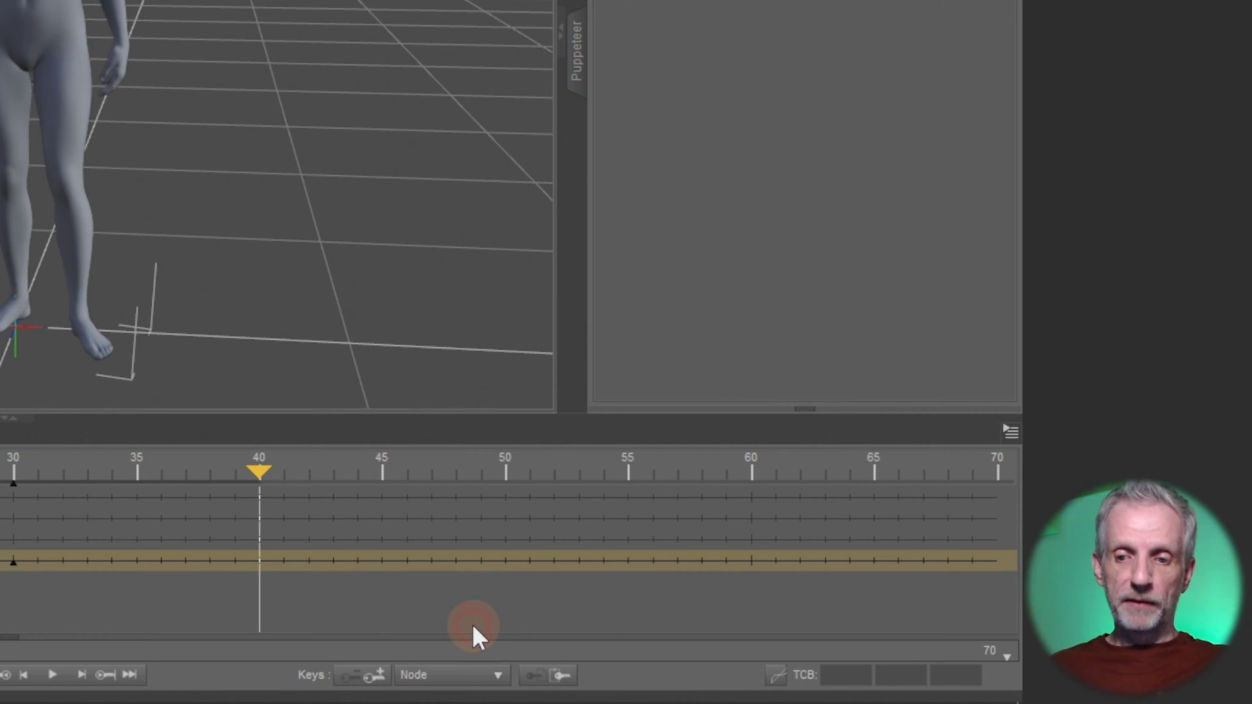
{"action": "left_click", "coordinate": [377, 677]}
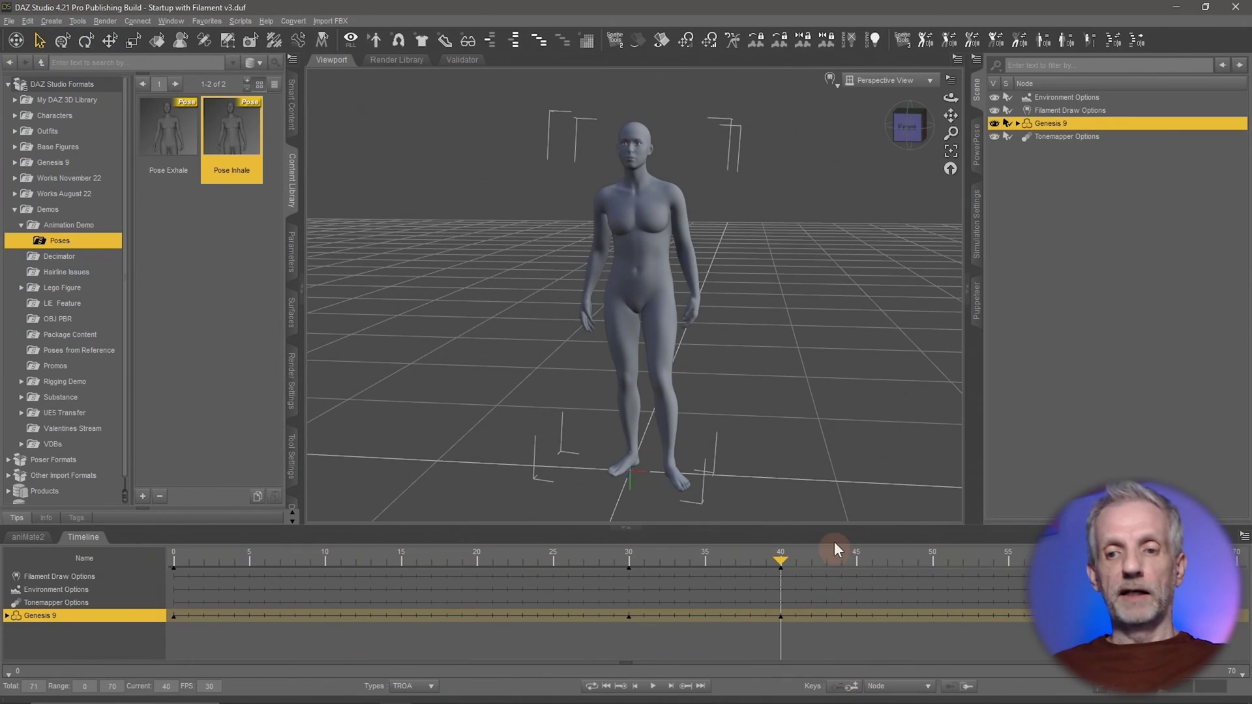
- Enlarge the Timeline and Expand All on Genesis 9 to show its property tracks
{"action": "left_click_drag", "start_coordinate": [343, 417], "coordinate": [350, 381]}
{"action": "left_click_drag", "start_coordinate": [837, 505], "coordinate": [763, 271]}
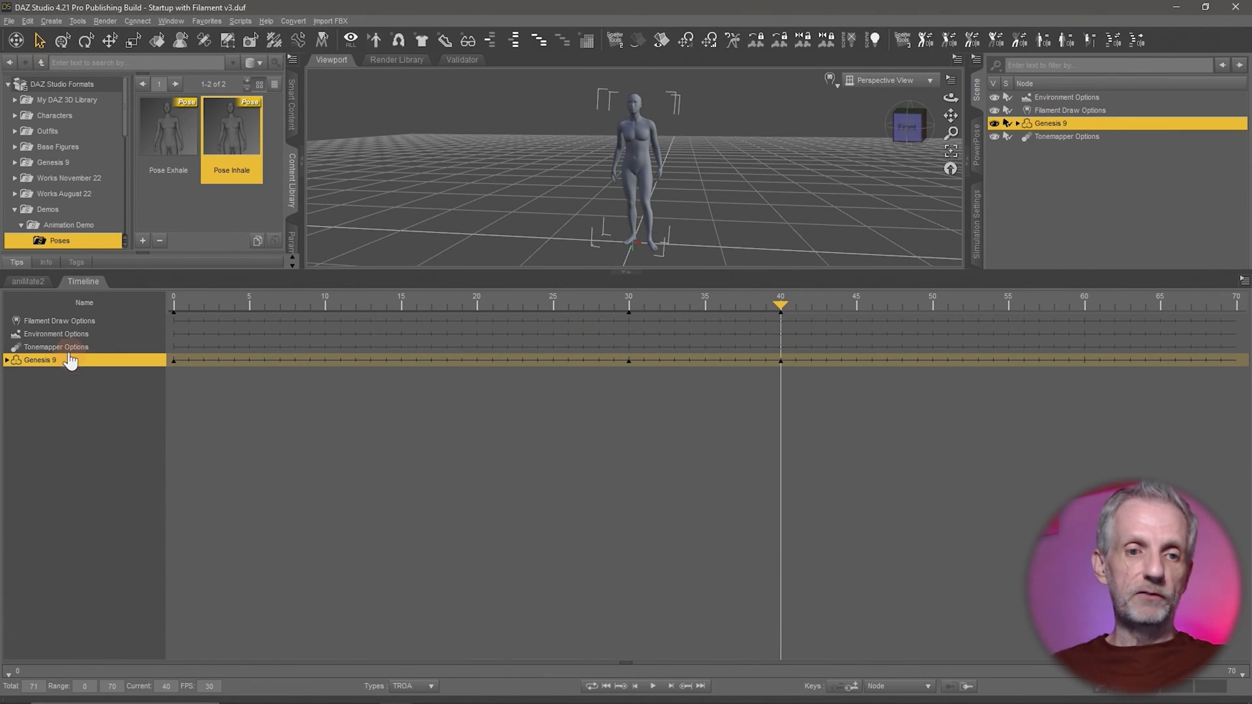
{"action": "left_click", "coordinate": [8, 367]}
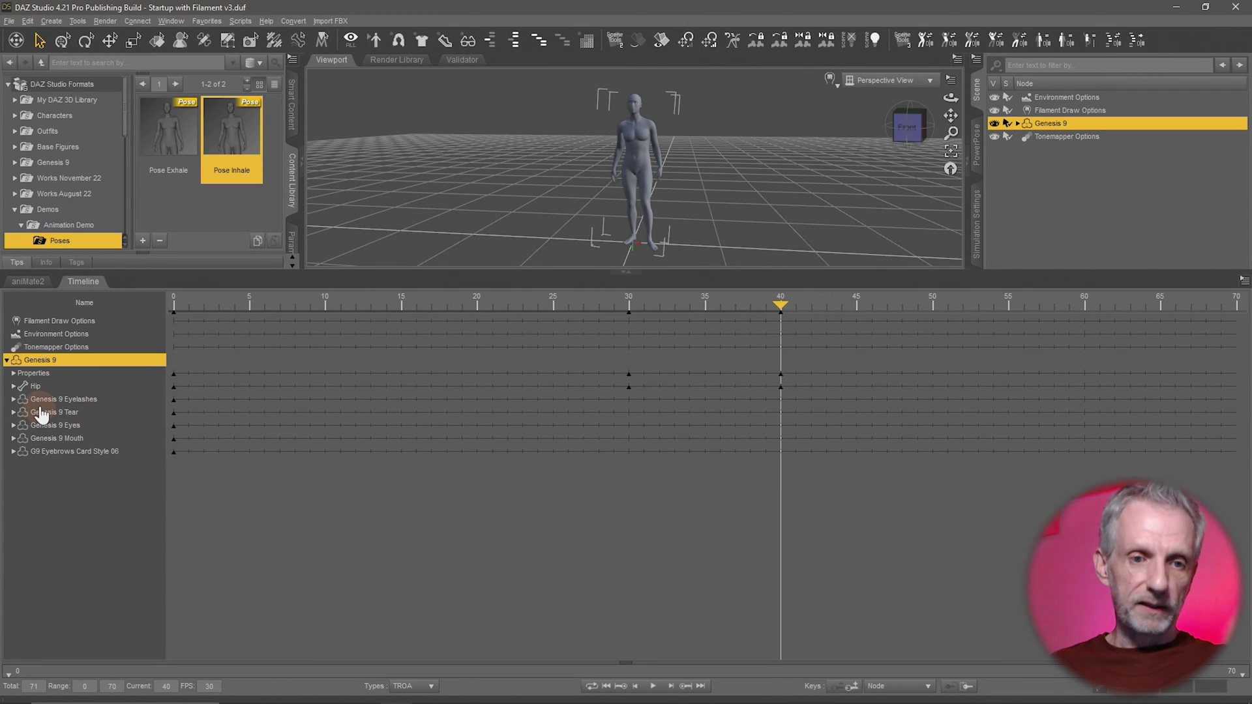
{"action": "right_click", "coordinate": [100, 360]}
{"action": "mouse_move", "coordinate": [144, 530]}
{"action": "left_click", "coordinate": [217, 532]}
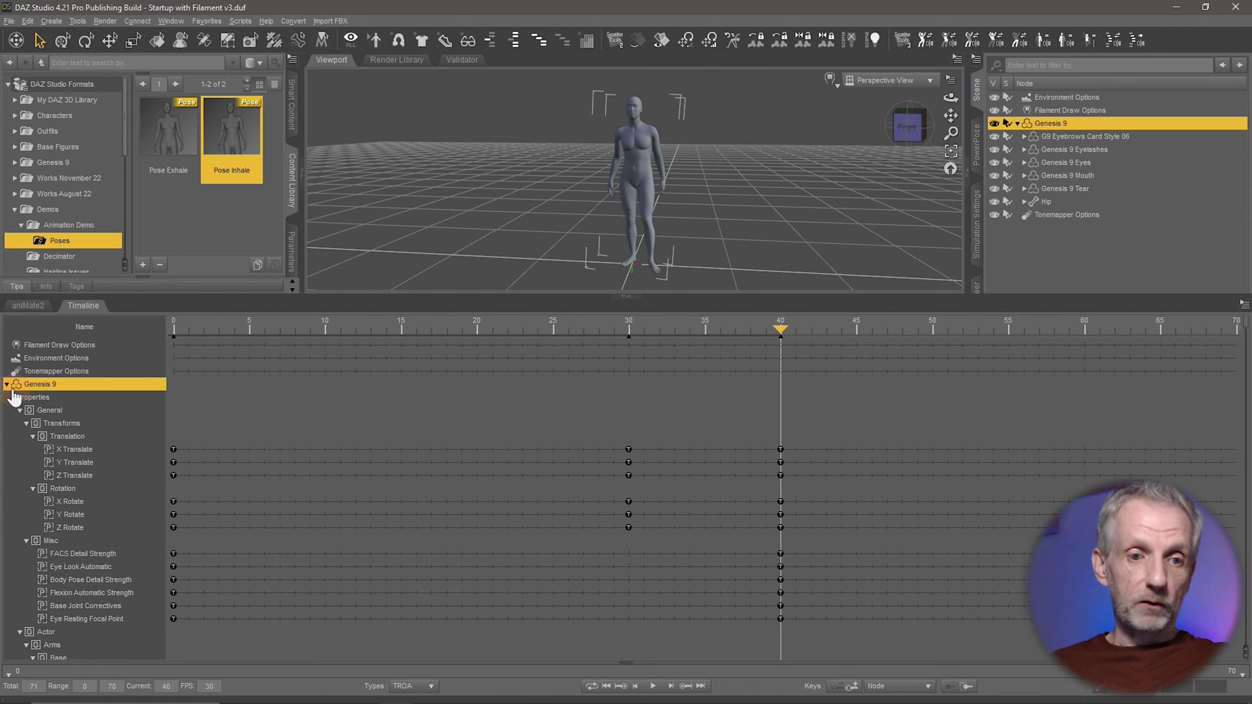
- Collapse the Genesis 9 track, key Pose Exhale at frame 70, and play the animation
{"action": "left_click", "coordinate": [8, 385]}
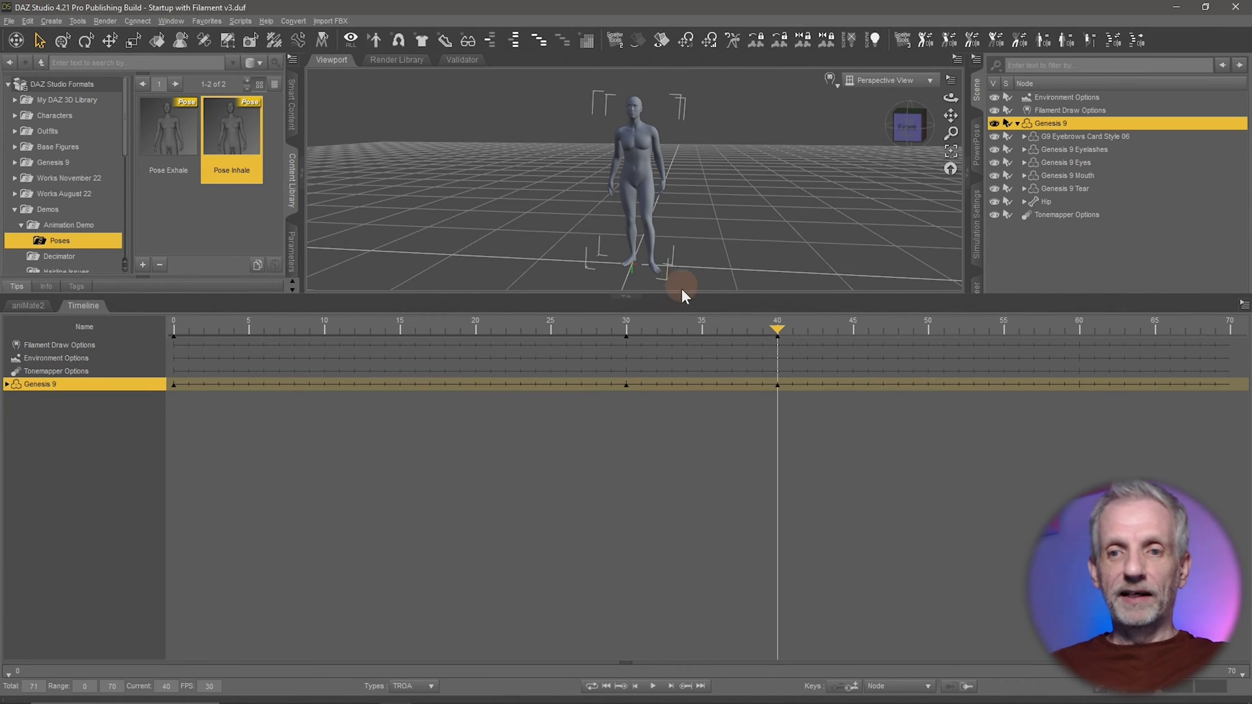
{"action": "left_click_drag", "start_coordinate": [692, 303], "coordinate": [702, 455]}
{"action": "left_click_drag", "start_coordinate": [781, 486], "coordinate": [1130, 487]}
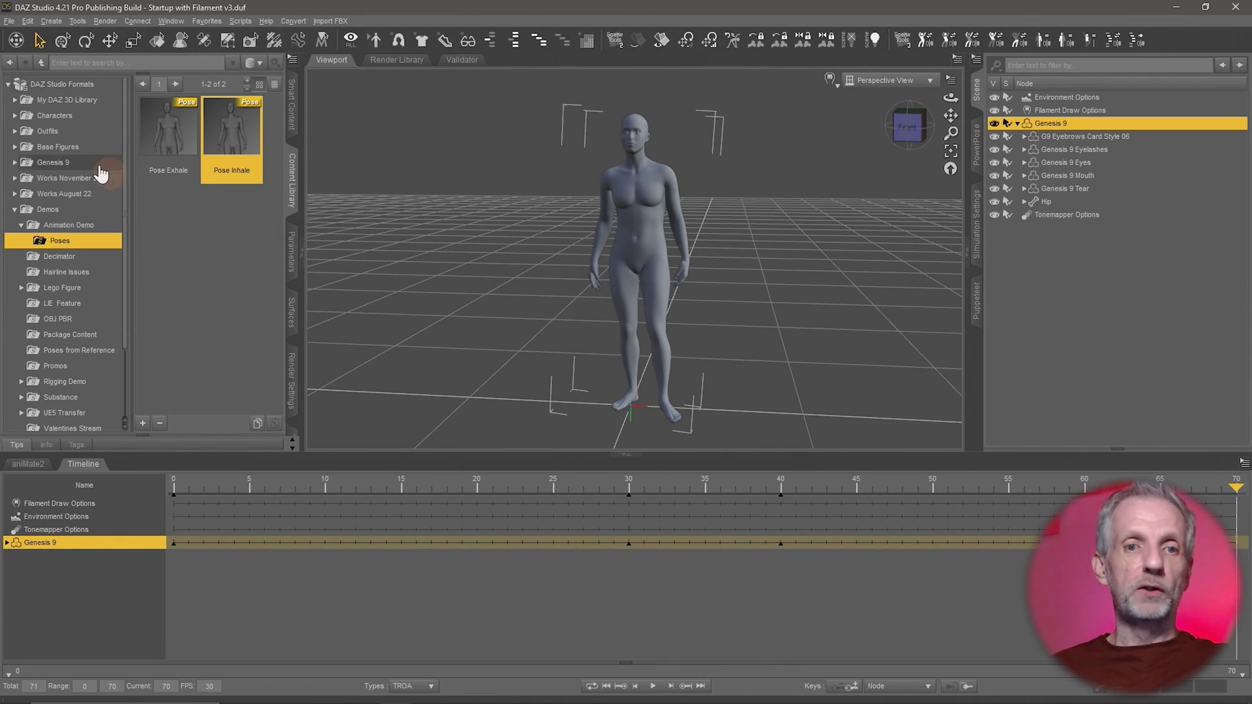
{"action": "double_click", "coordinate": [174, 141]}
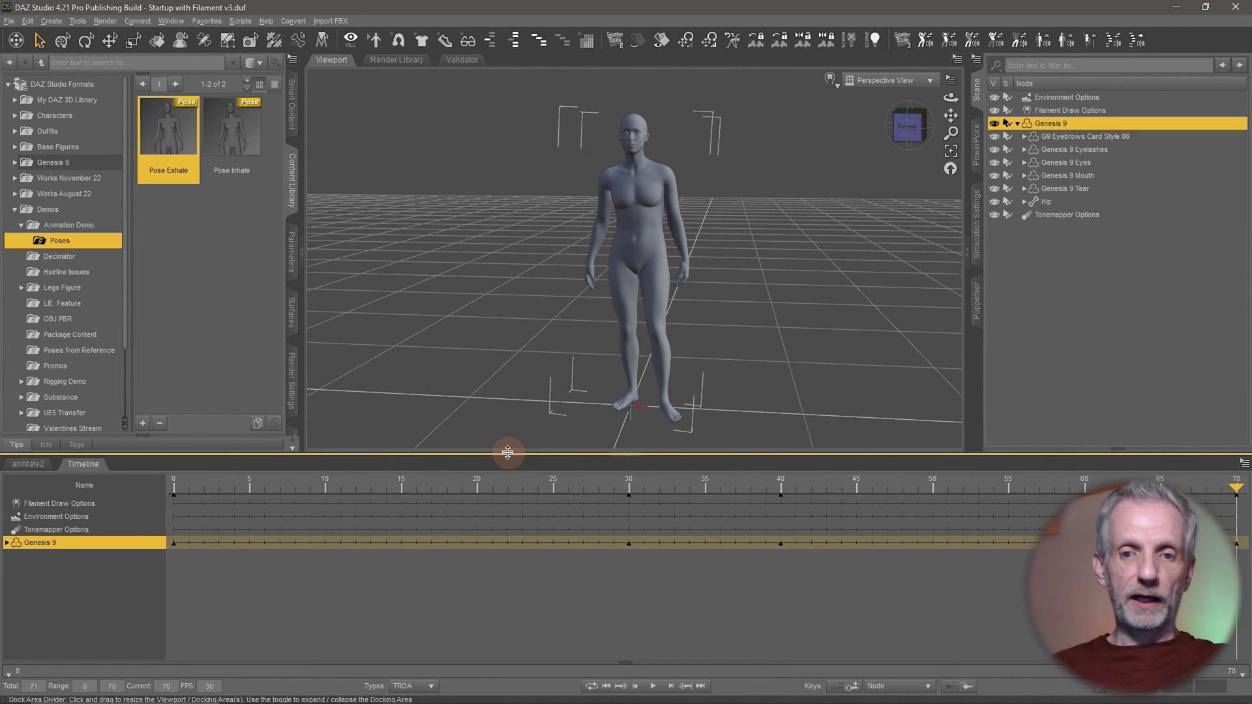
{"action": "left_click_drag", "start_coordinate": [506, 454], "coordinate": [522, 515]}
{"action": "left_click", "coordinate": [653, 686]}
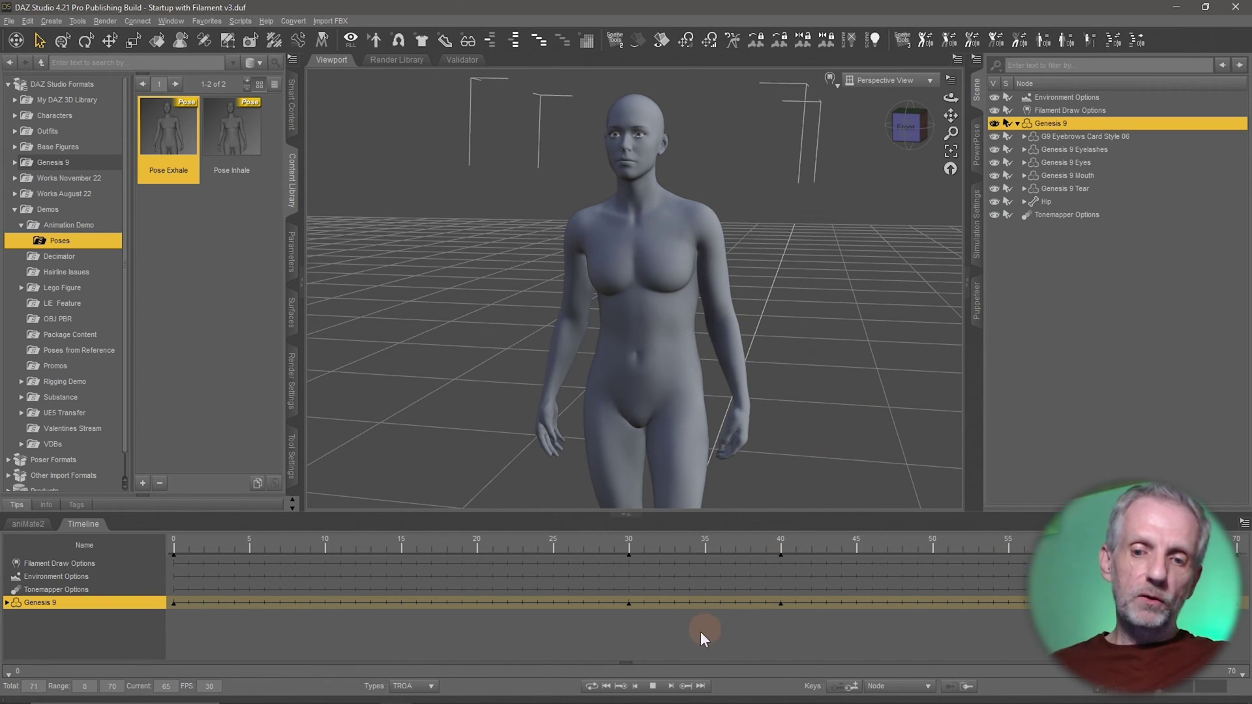
- Stop and rewind playback, set Total to 141 frames, play, then return to frame 0
{"action": "left_click", "coordinate": [653, 686]}
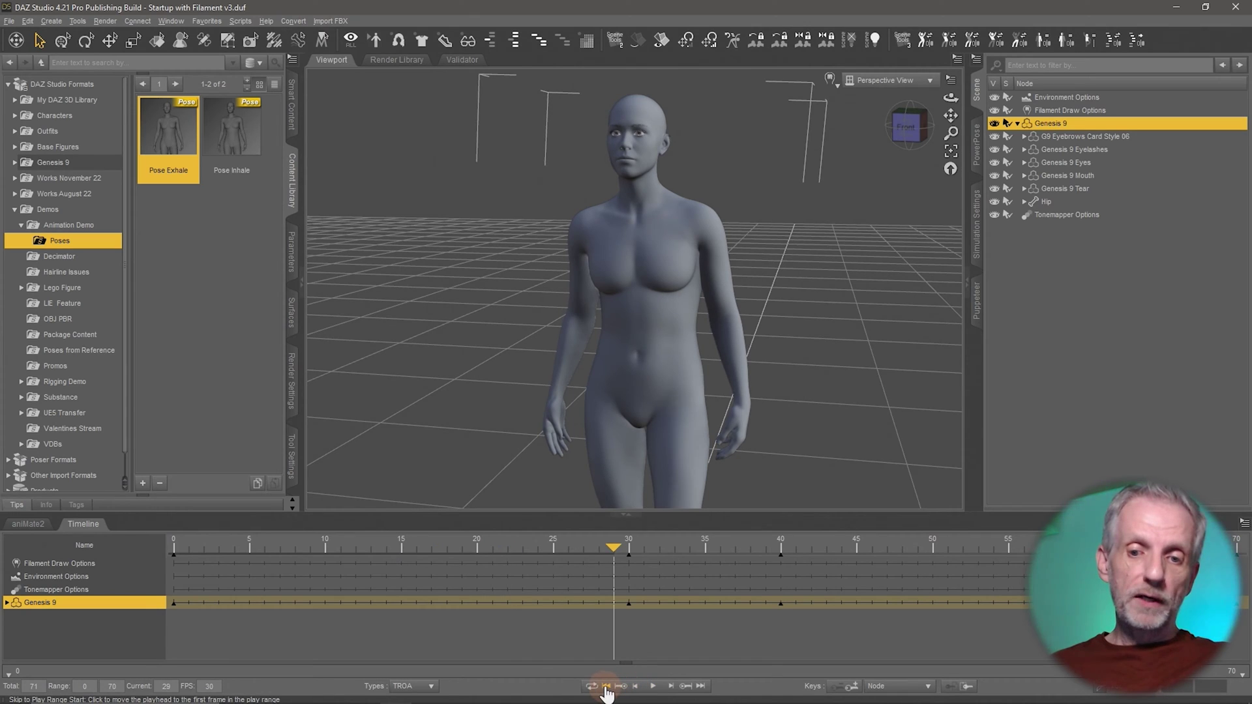
{"action": "left_click", "coordinate": [607, 687]}
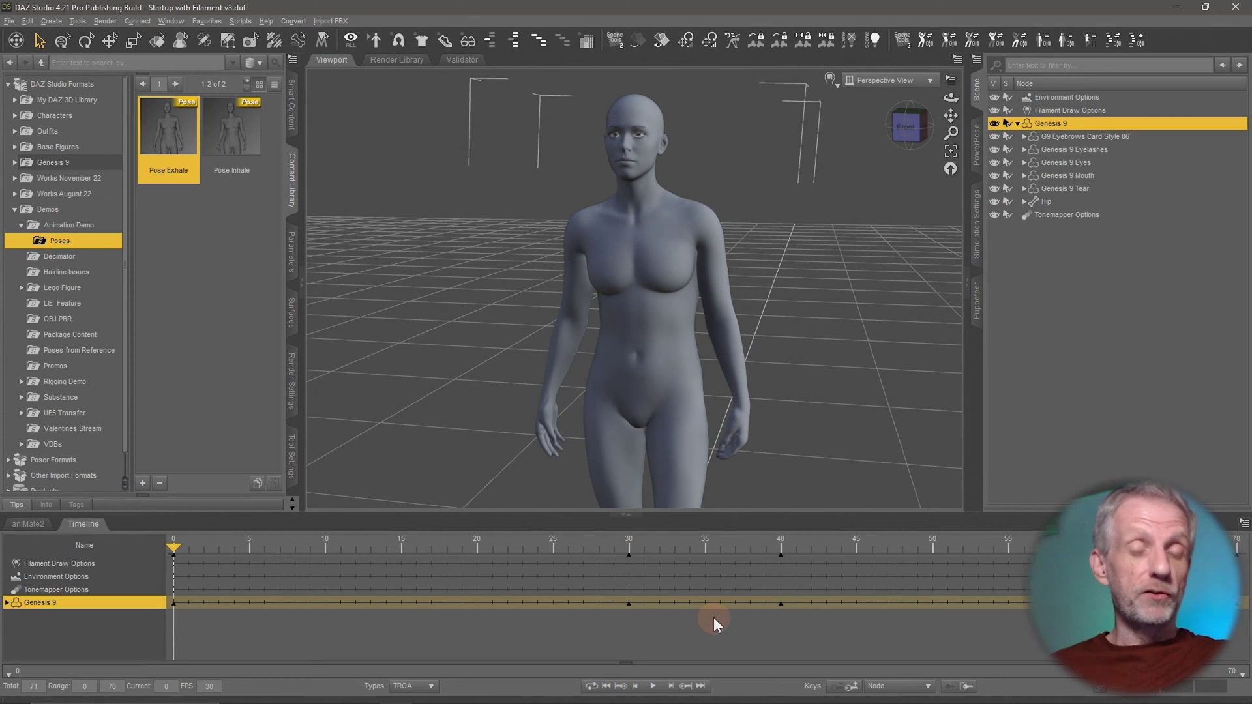
{"action": "left_click_drag", "start_coordinate": [802, 515], "coordinate": [804, 501]}
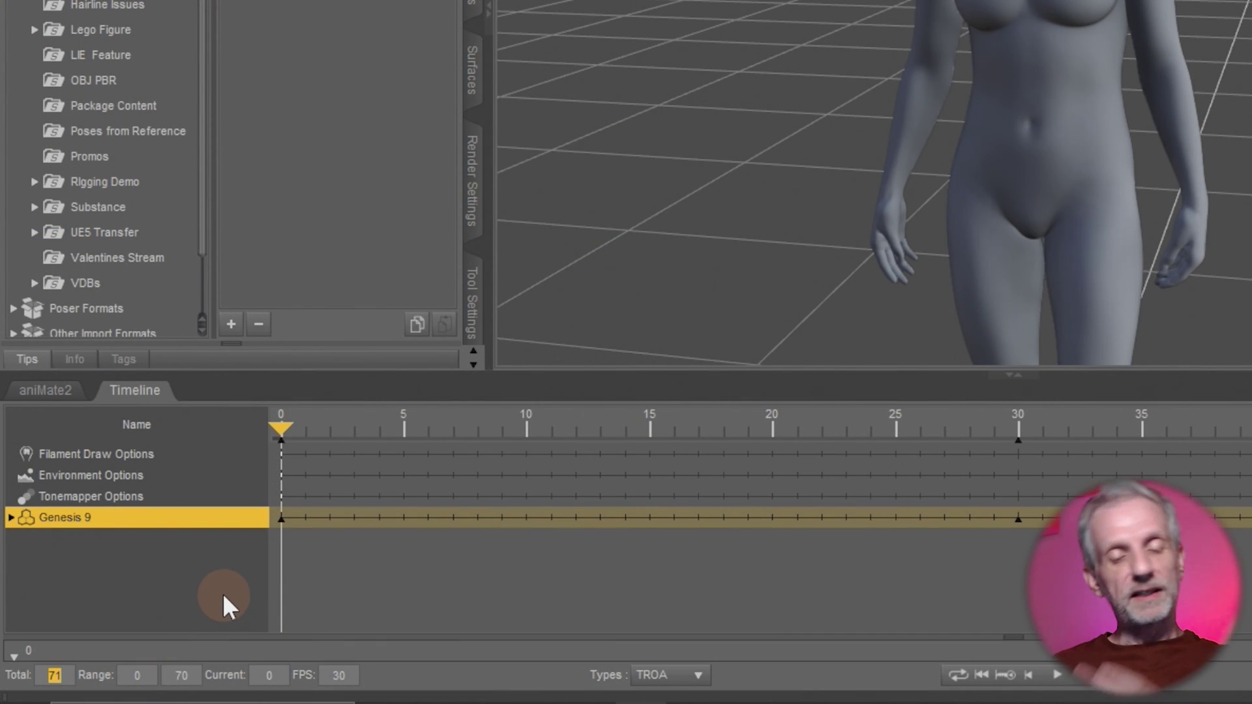
{"action": "type", "text": "141"}
{"action": "key", "text": "Return"}
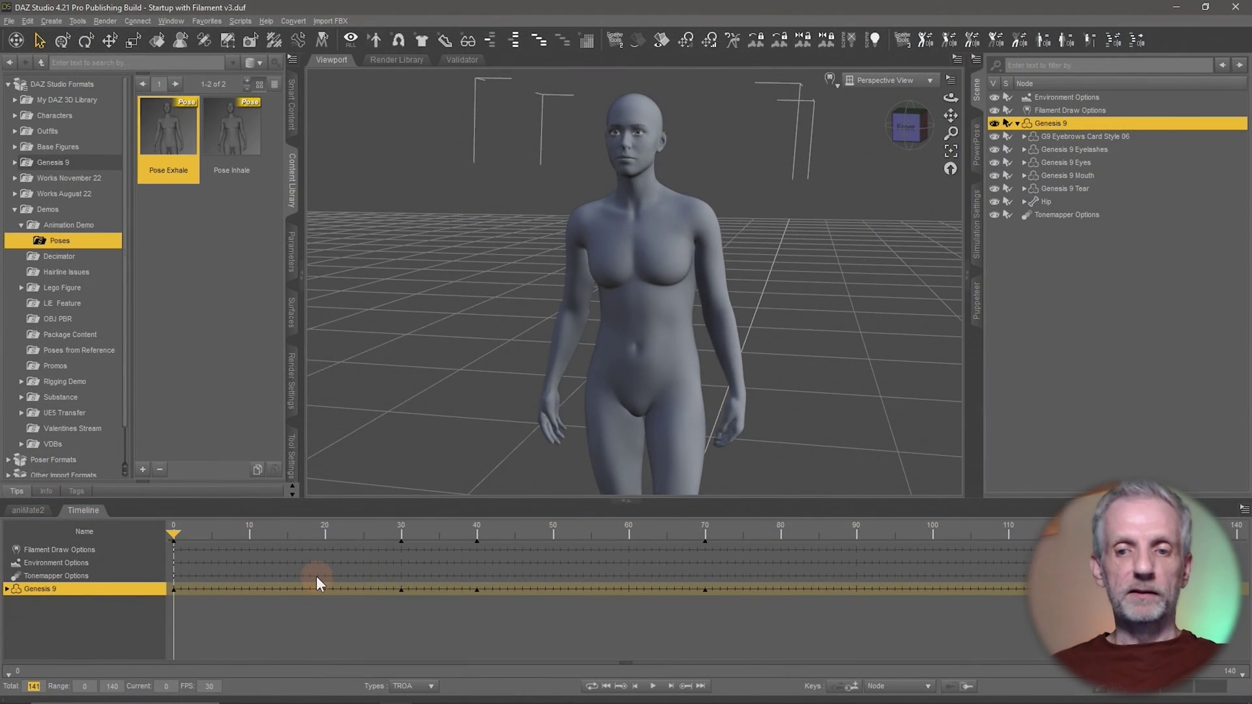
{"action": "left_click", "coordinate": [654, 686]}
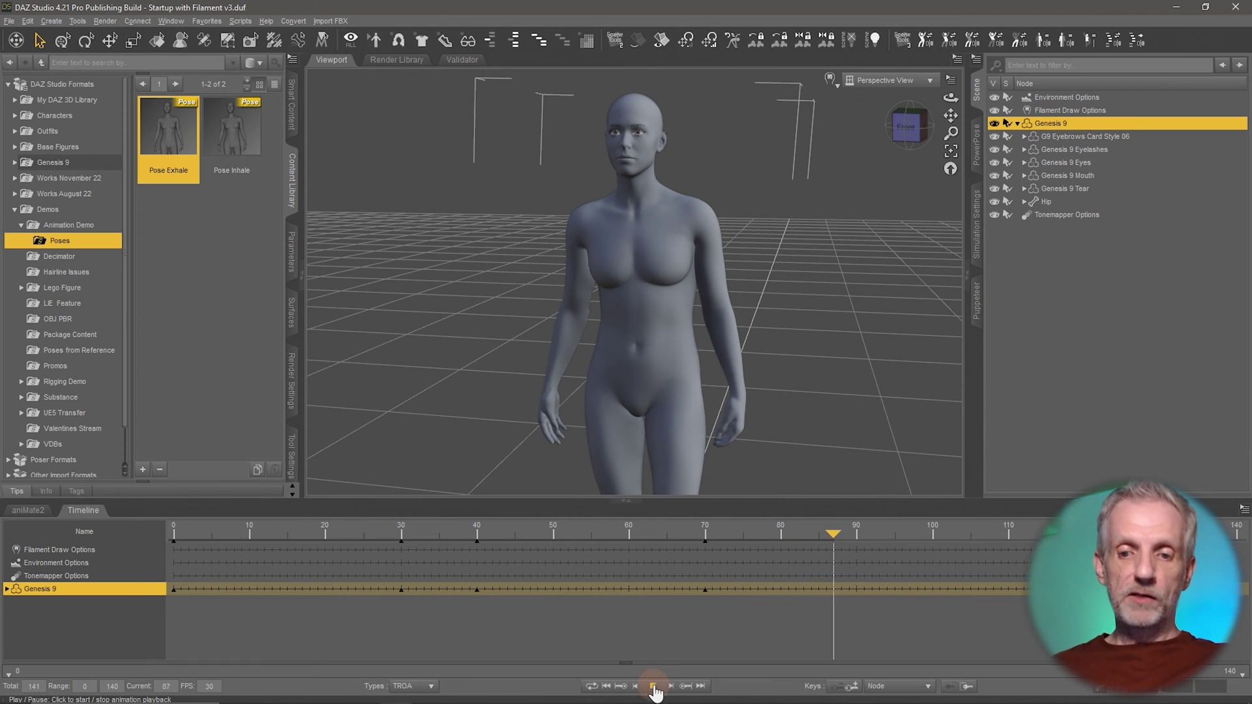
{"action": "left_click", "coordinate": [834, 531]}
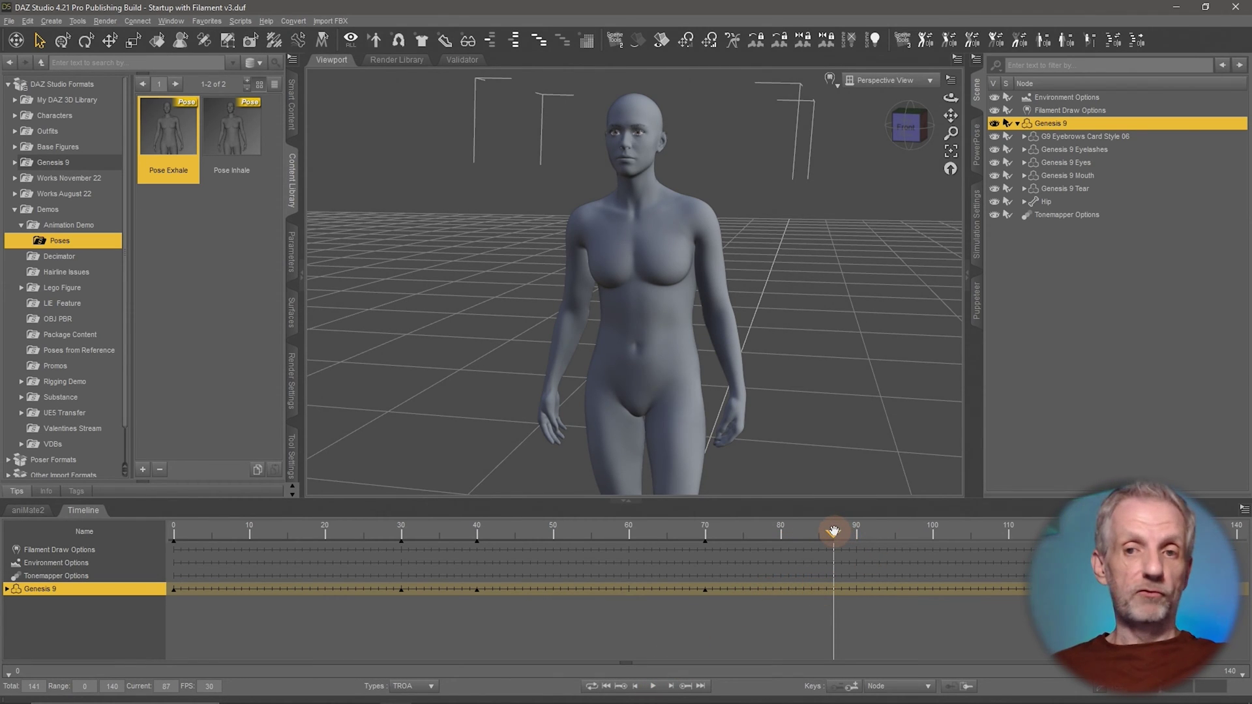
{"action": "left_click_drag", "start_coordinate": [834, 531], "coordinate": [115, 532]}
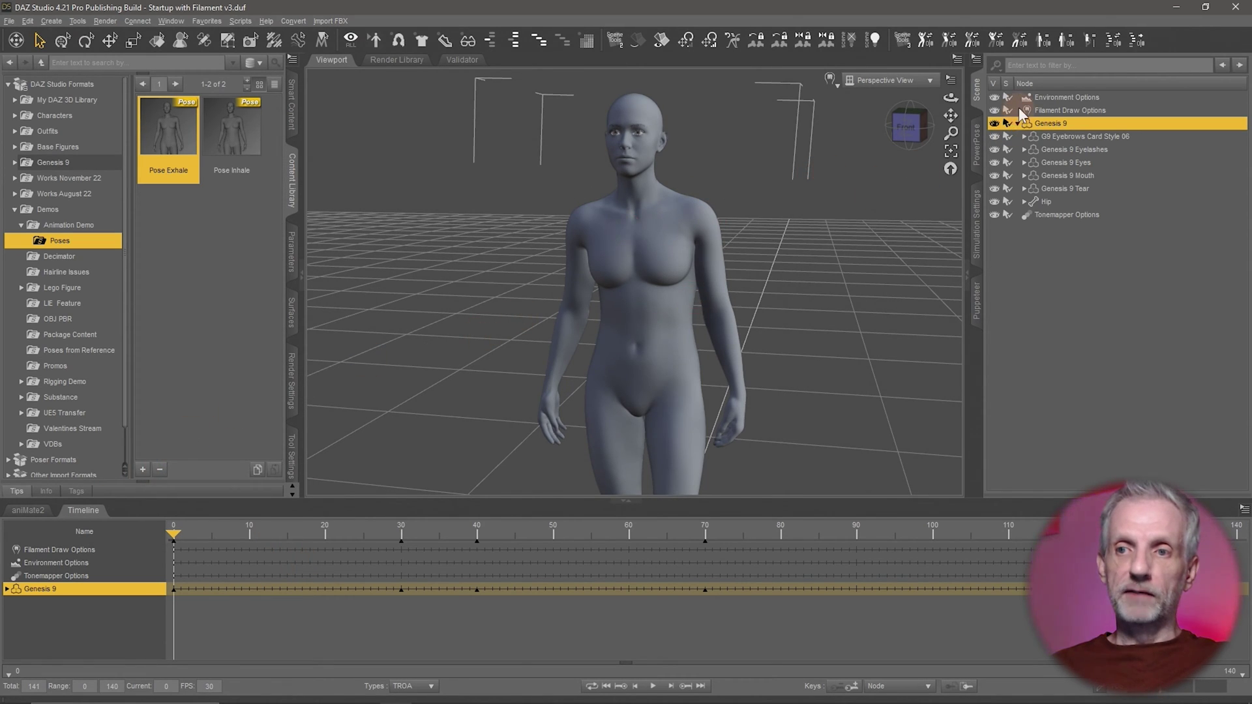
- Save a pose preset named 'Breathing Cycle' as an Animated Range ending at frame 70
{"action": "left_click", "coordinate": [142, 471]}
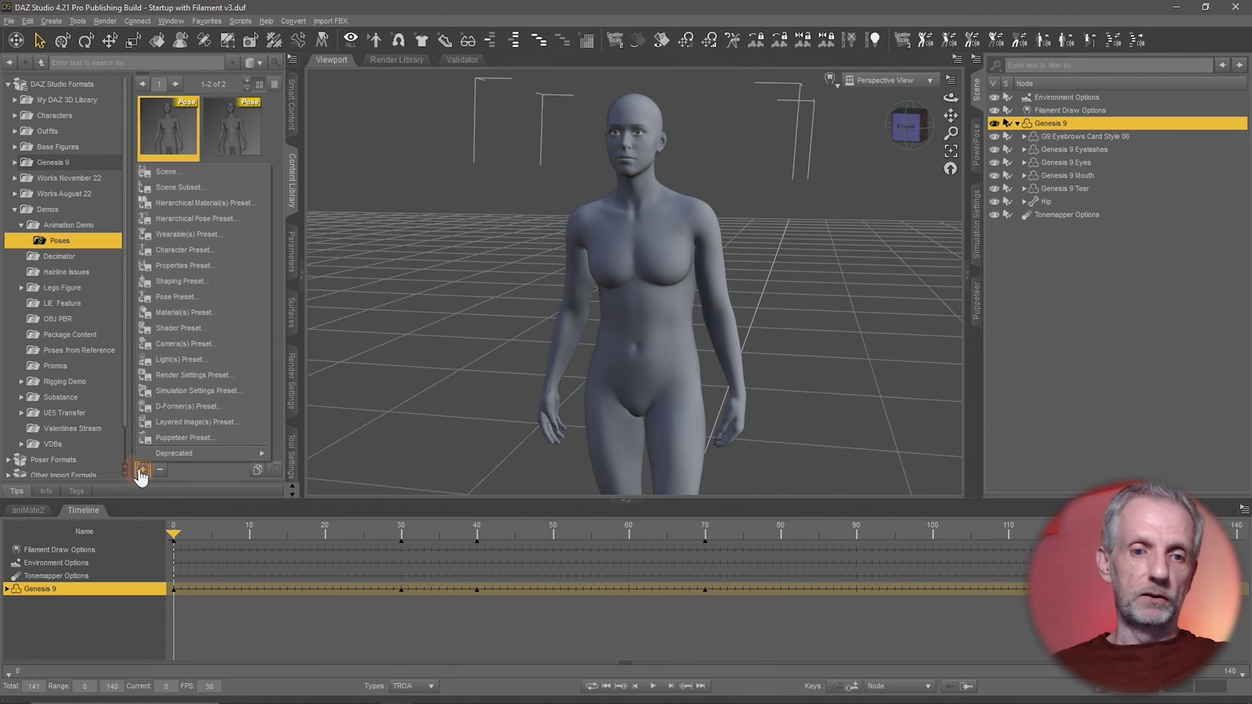
{"action": "left_click", "coordinate": [219, 297]}
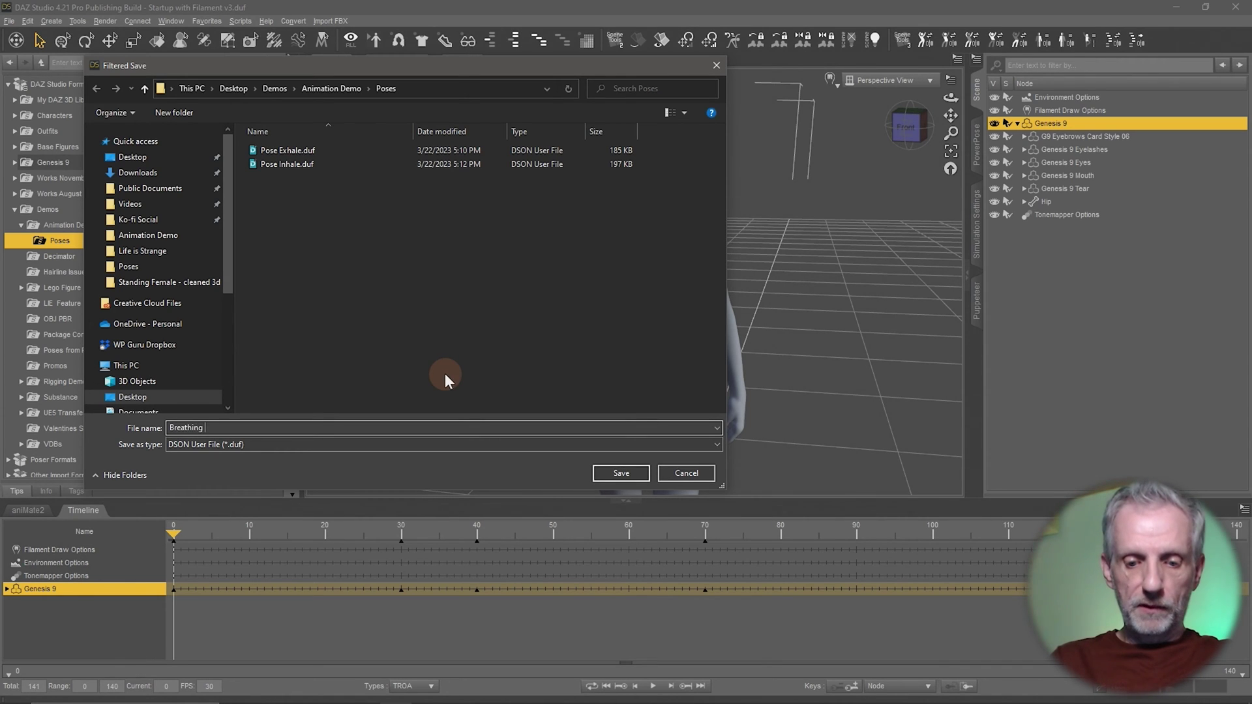
{"action": "type", "text": "Breathing Cycle"}
{"action": "key", "text": "Return"}
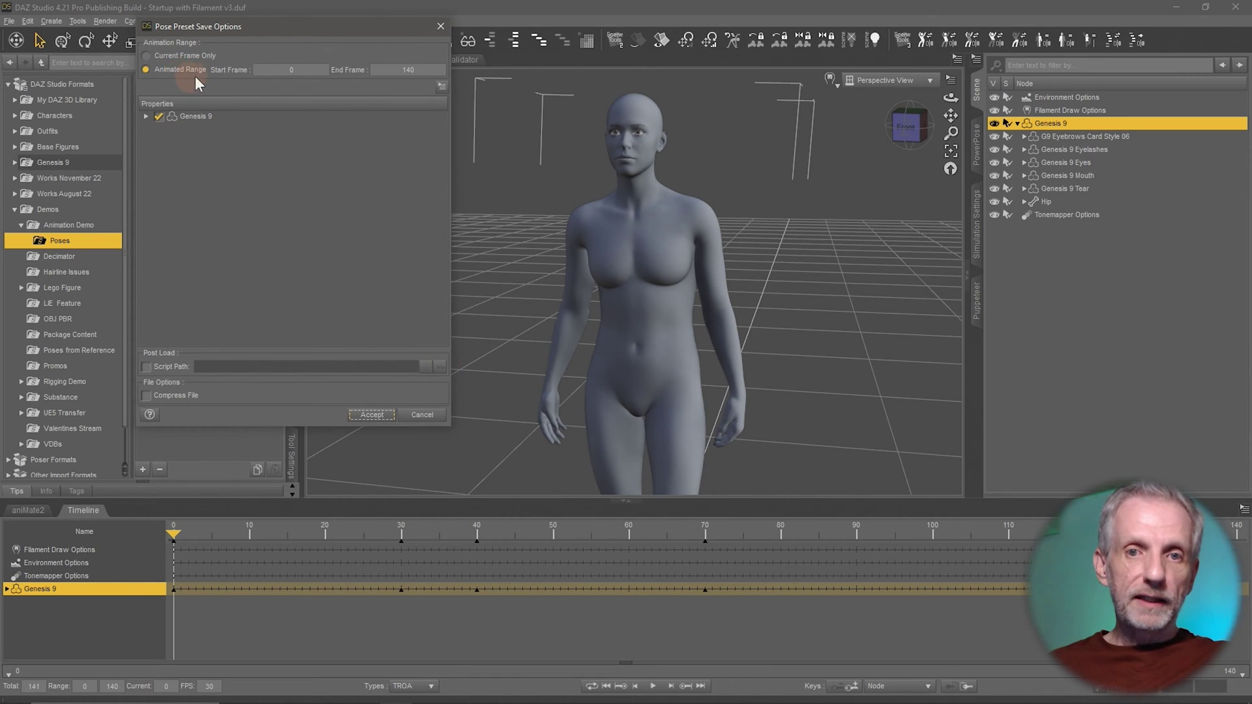
{"action": "left_click", "coordinate": [180, 71]}
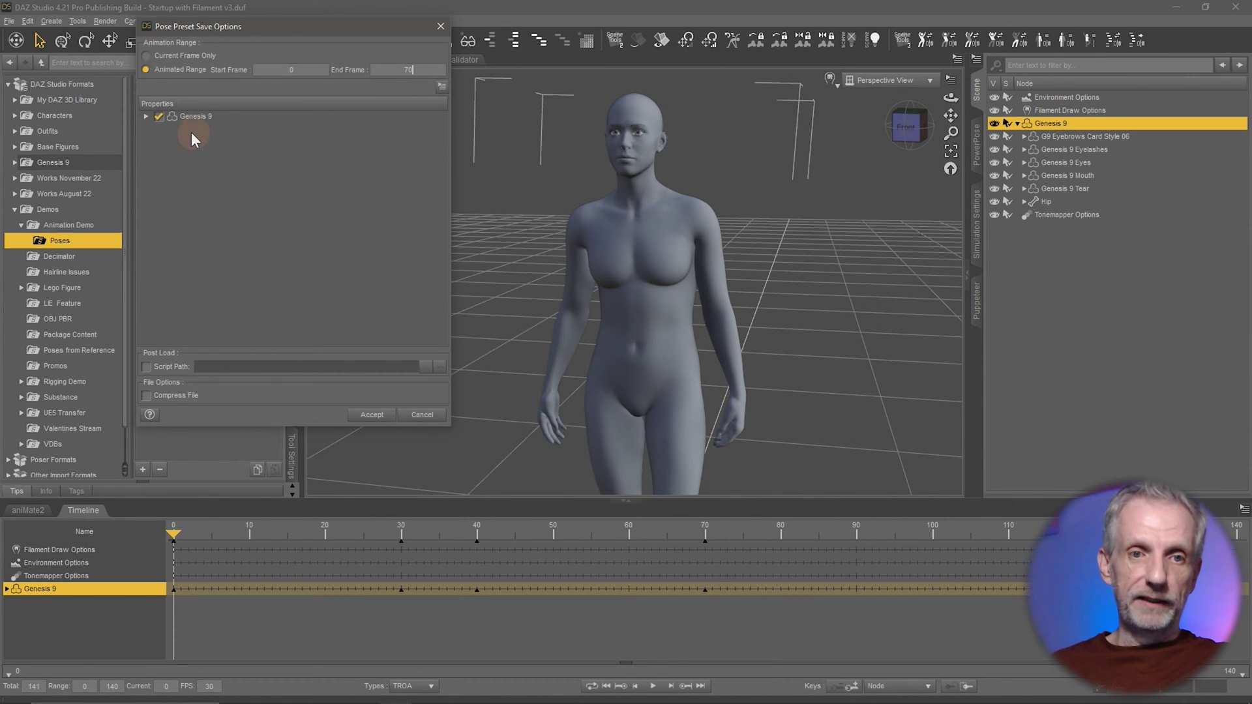
{"action": "left_click", "coordinate": [369, 415]}
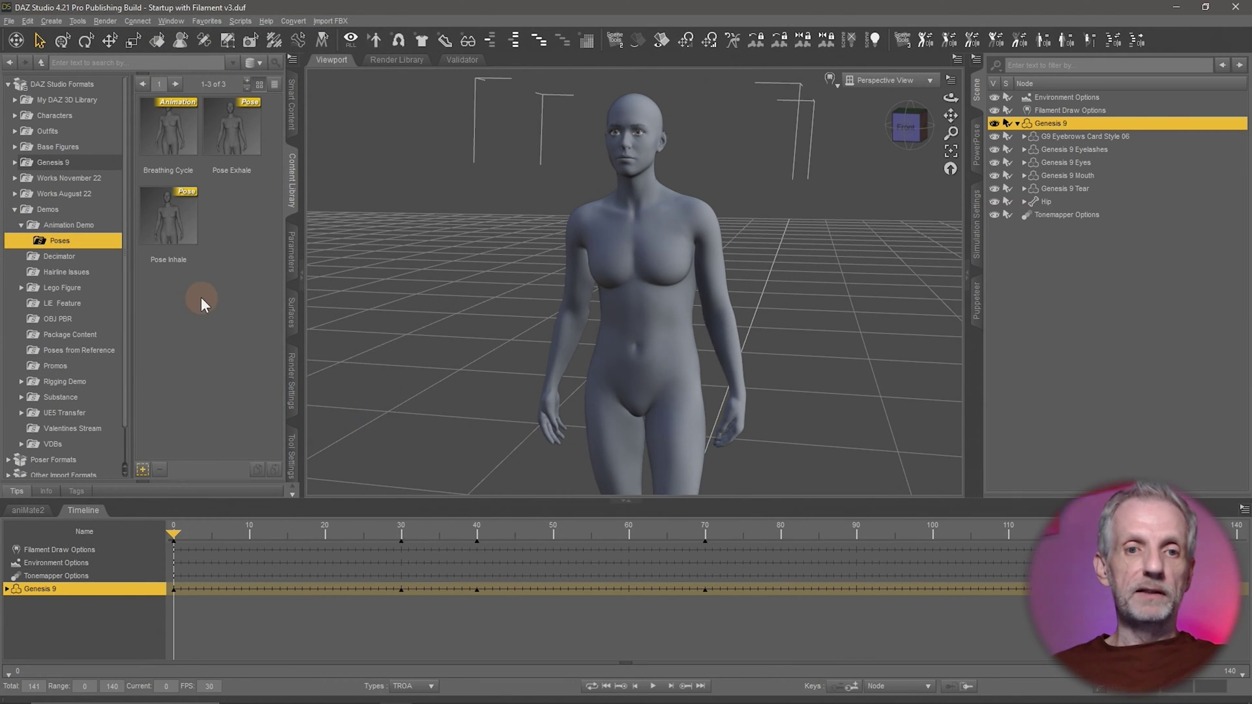
{"action": "left_click", "coordinate": [168, 150]}
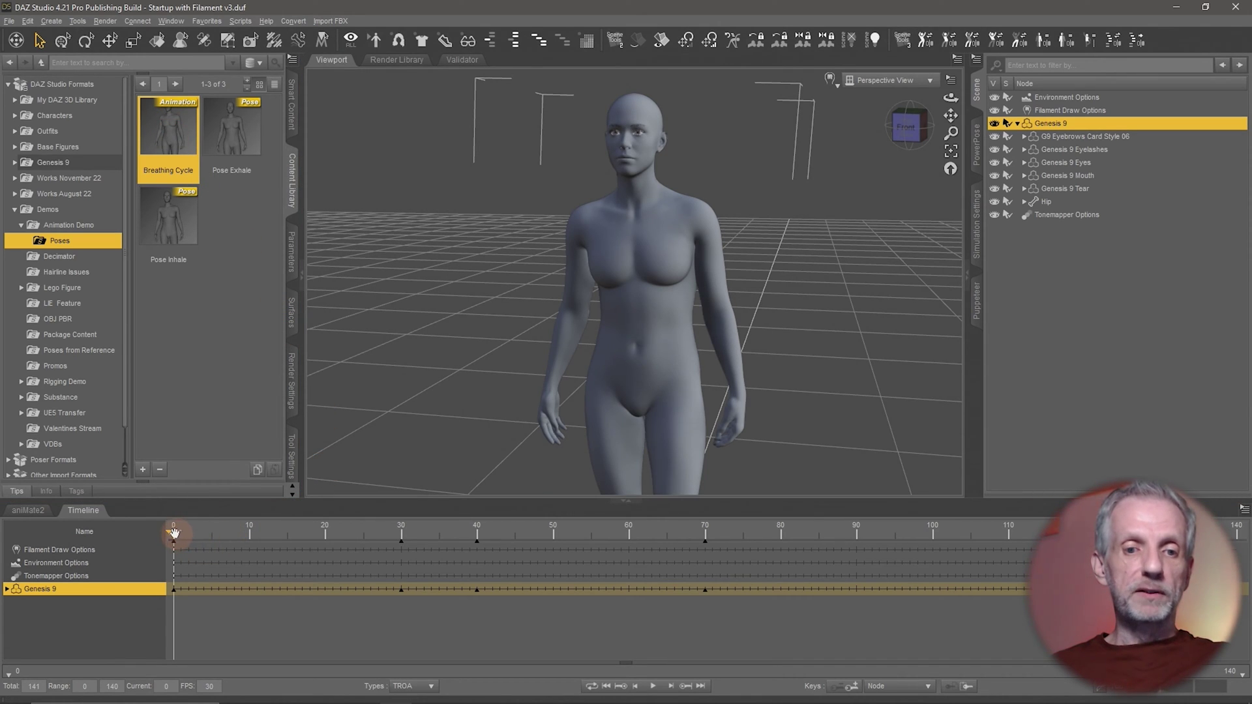
{"action": "left_click_drag", "start_coordinate": [173, 532], "coordinate": [687, 529]}
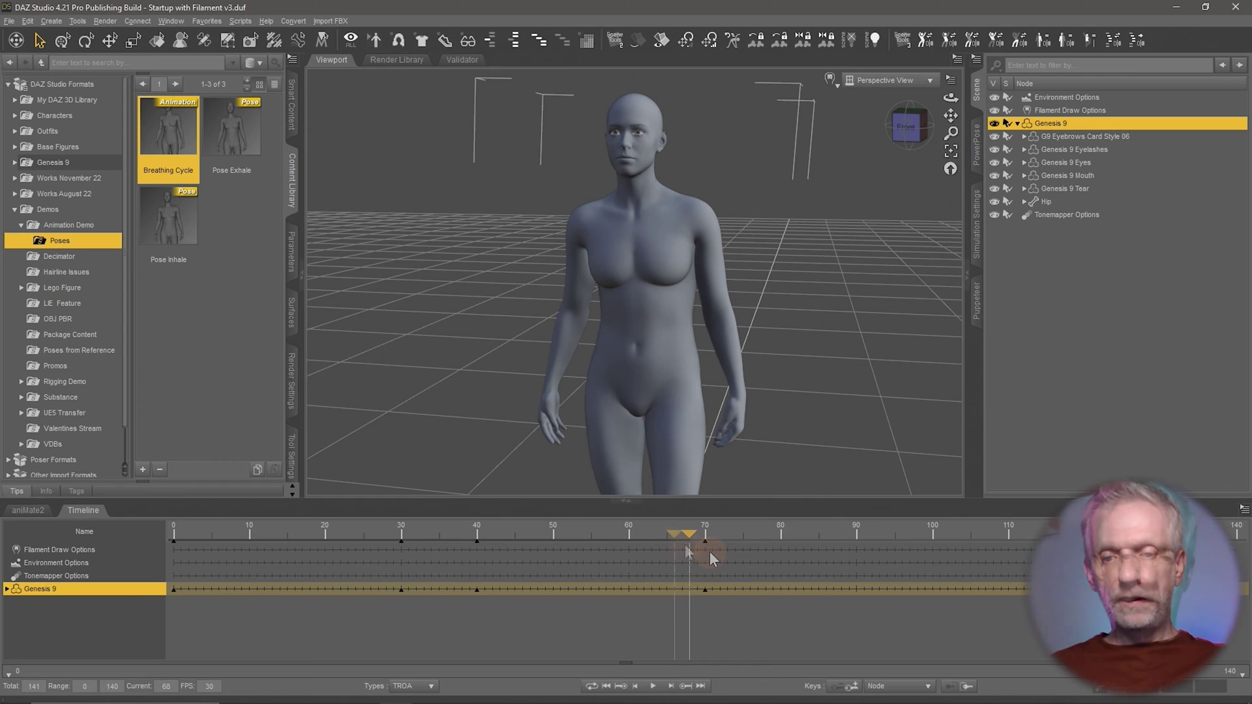
{"action": "left_click_drag", "start_coordinate": [691, 535], "coordinate": [675, 532]}
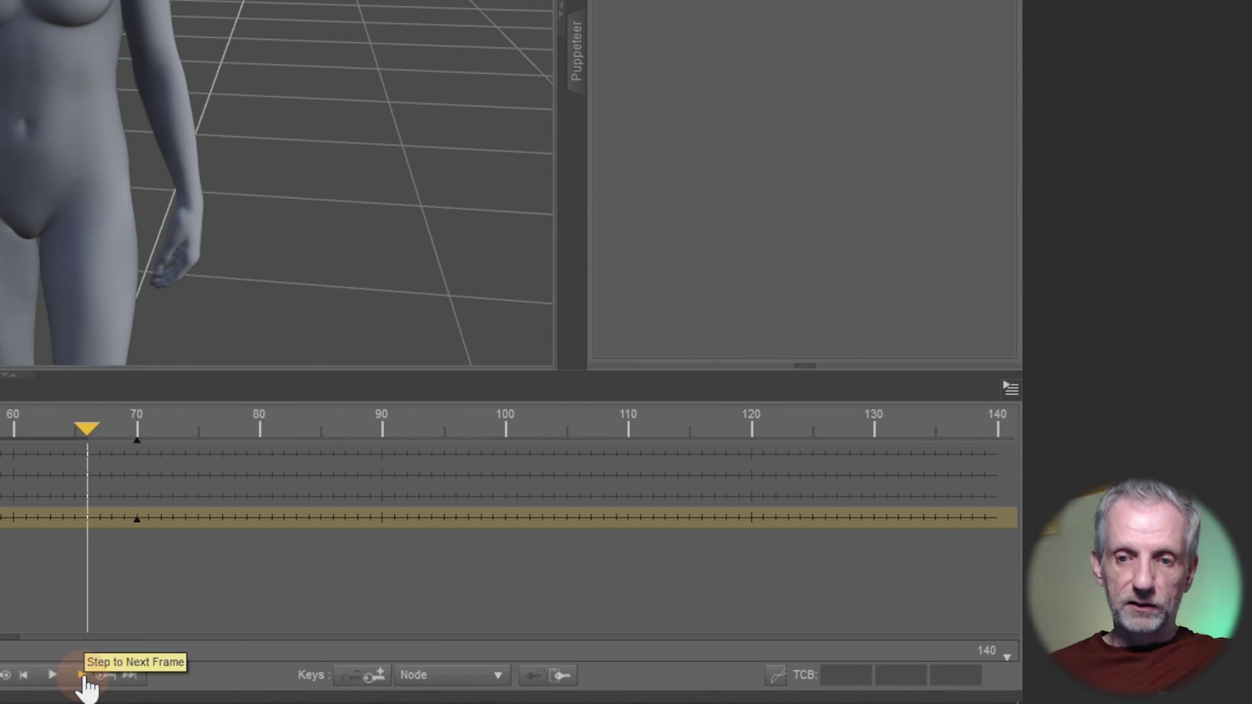
{"action": "left_click", "coordinate": [81, 676]}
{"action": "left_click", "coordinate": [82, 676]}
{"action": "left_click", "coordinate": [81, 675]}
{"action": "left_click", "coordinate": [81, 676]}
{"action": "left_click", "coordinate": [82, 675]}
{"action": "left_click", "coordinate": [81, 675]}
{"action": "left_click", "coordinate": [24, 676]}
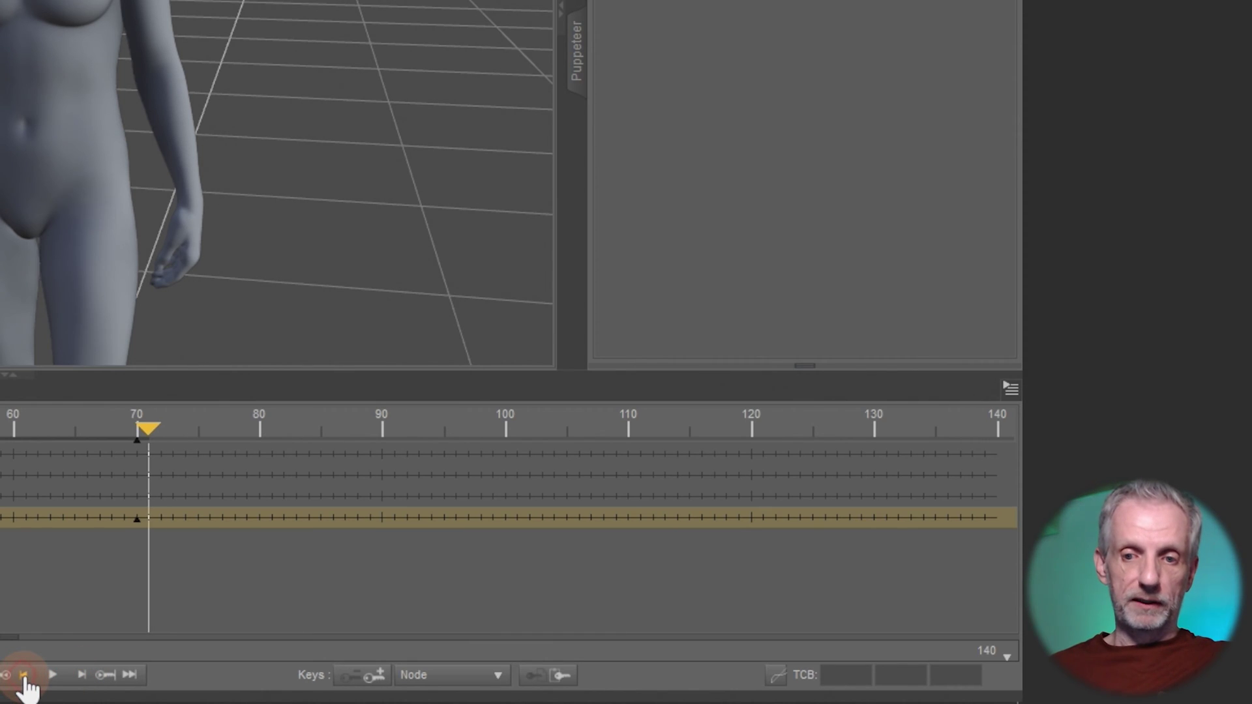
{"action": "left_click", "coordinate": [24, 676]}
{"action": "left_click", "coordinate": [24, 676]}
{"action": "left_click", "coordinate": [24, 675]}
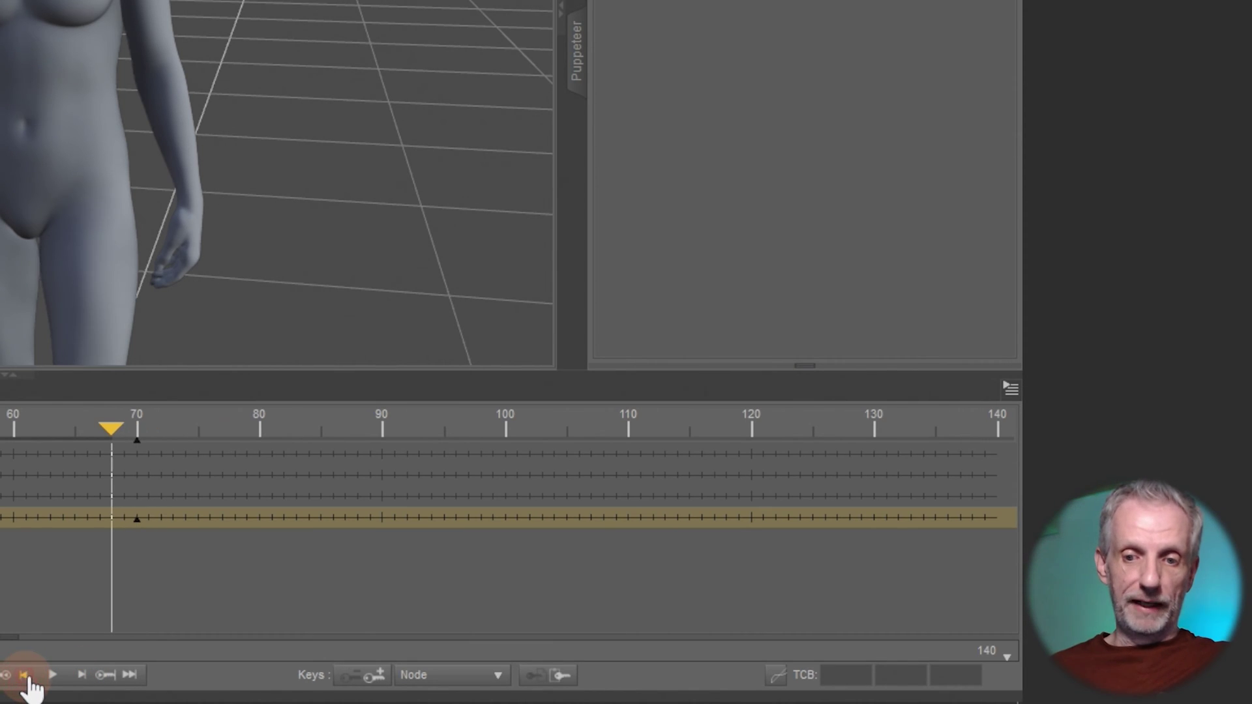
{"action": "left_click", "coordinate": [106, 676]}
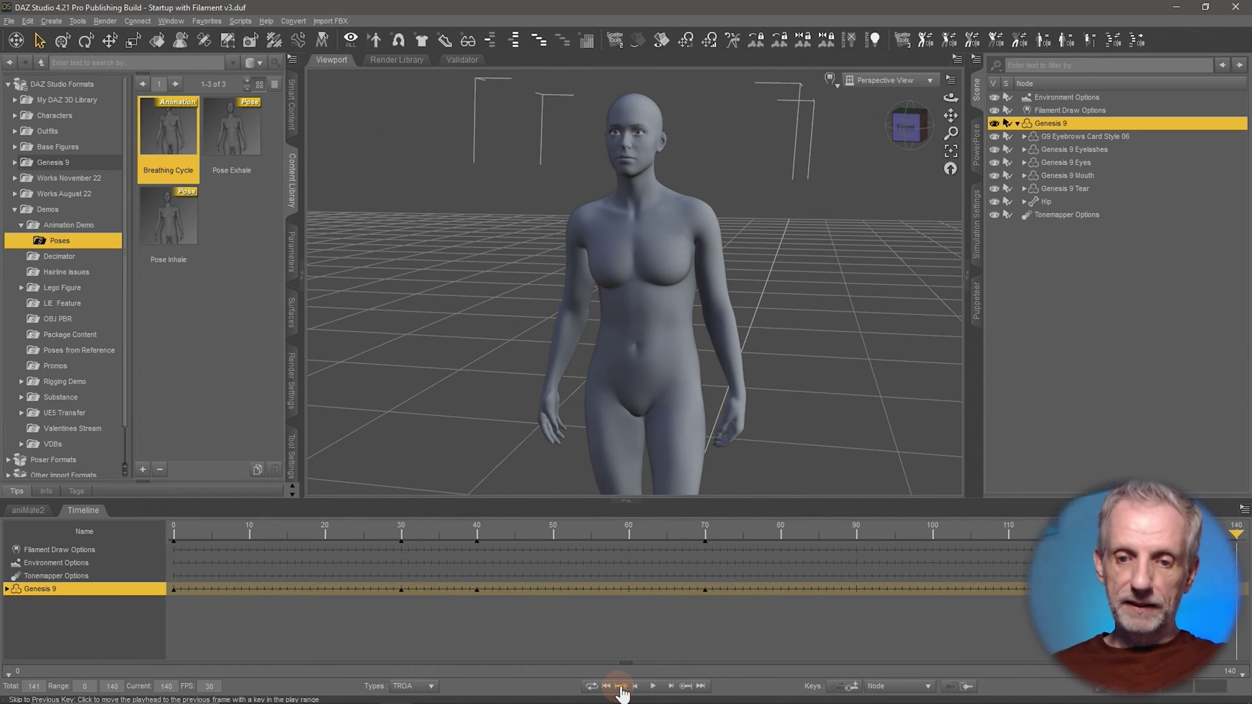
{"action": "left_click", "coordinate": [622, 686]}
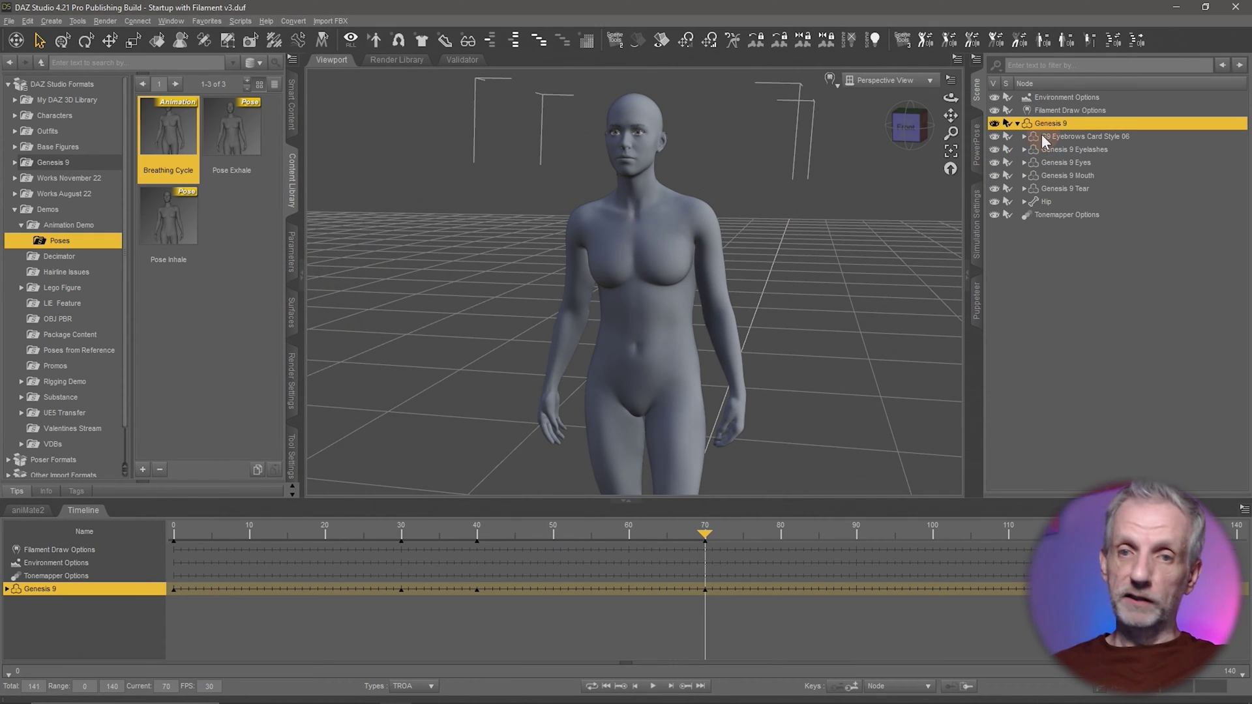
- Apply the Breathing Cycle preset to Genesis 9, play it, rewind to frame 0, and show Parameters
{"action": "double_click", "coordinate": [180, 139]}
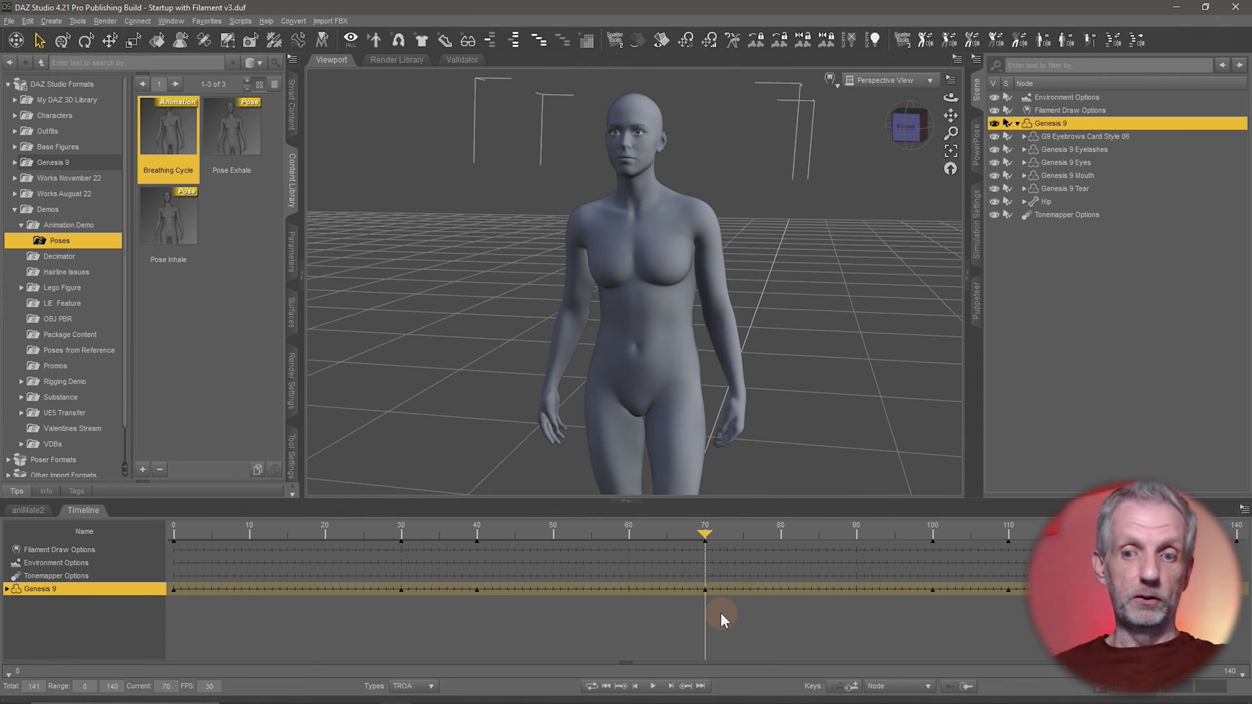
{"action": "left_click", "coordinate": [653, 686]}
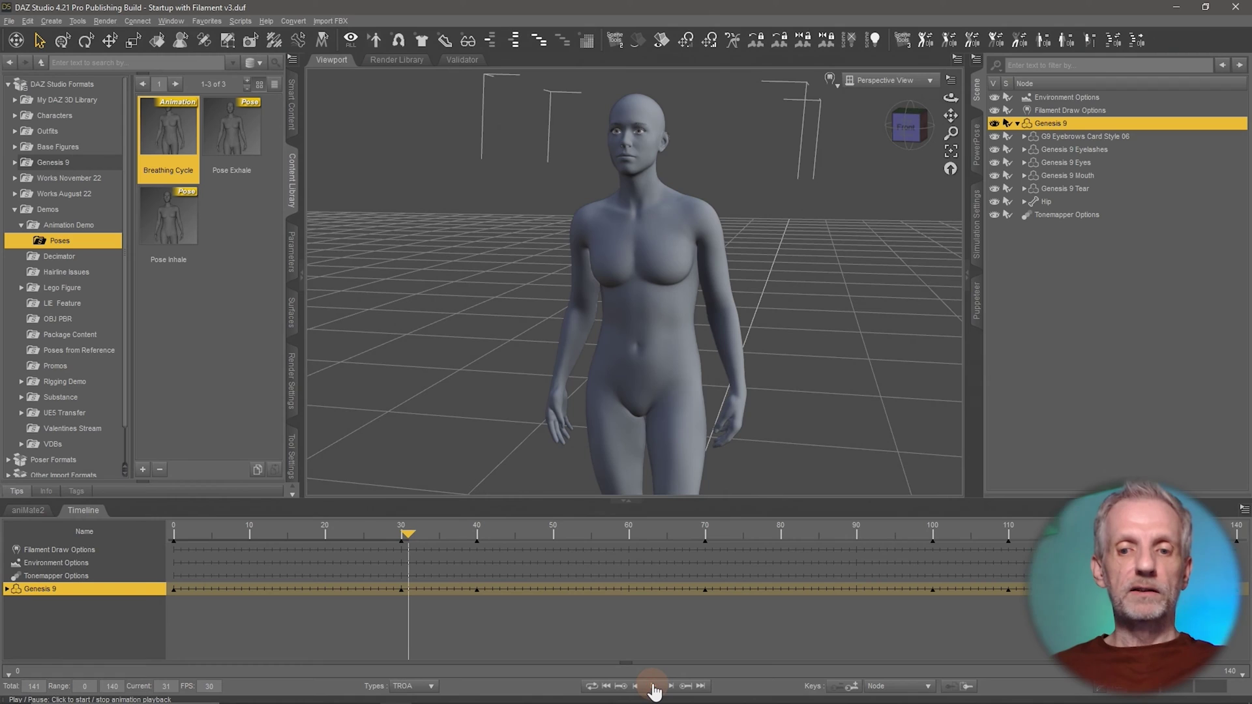
{"action": "left_click", "coordinate": [605, 687]}
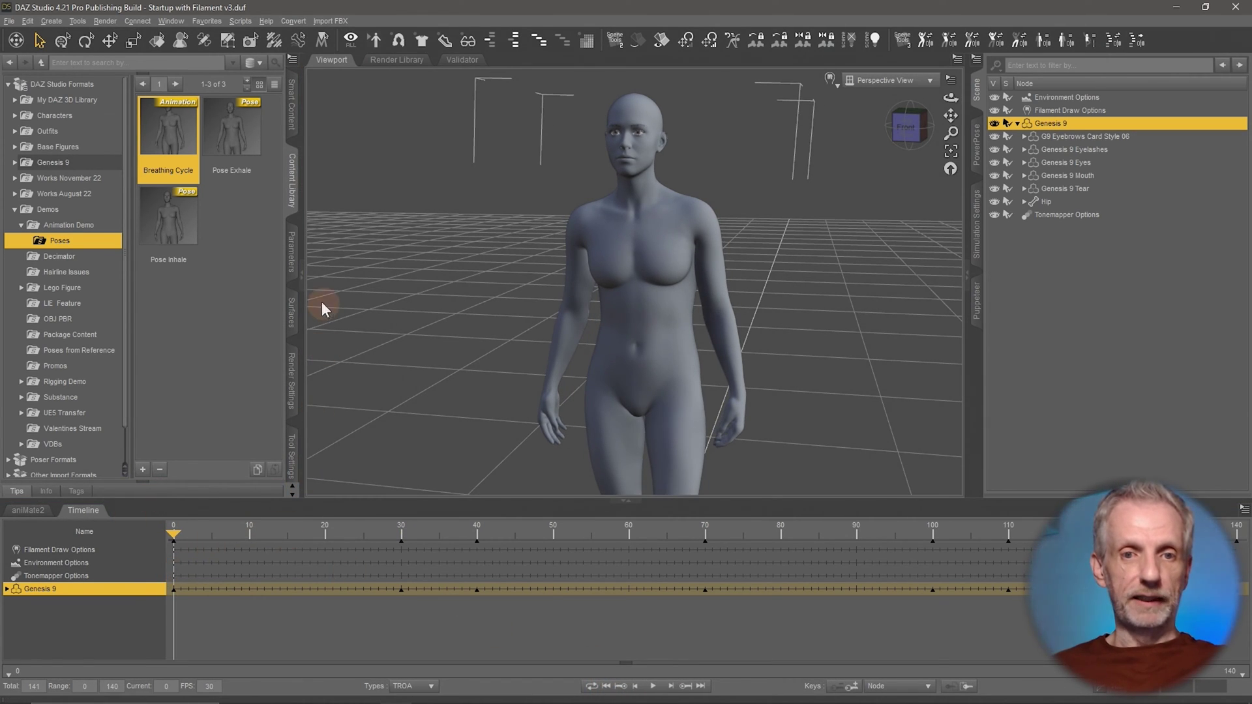
{"action": "left_click", "coordinate": [292, 254]}
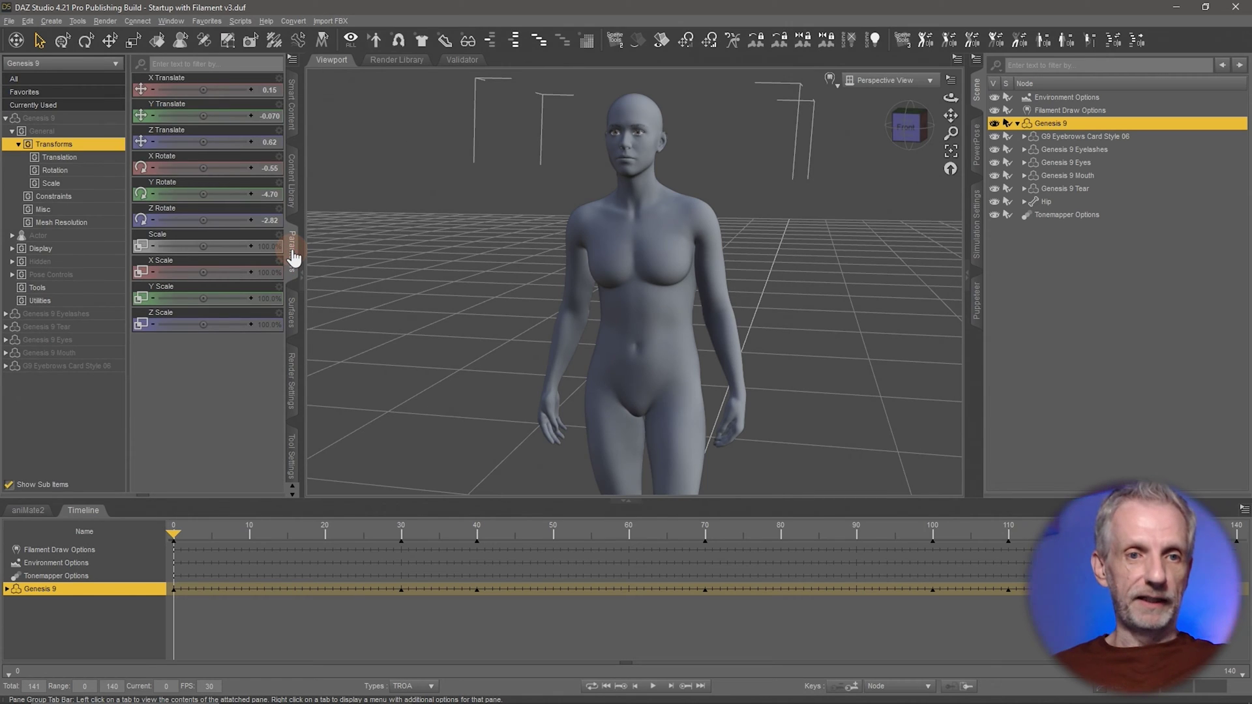
- Collapse General, open Pose Controls > Head > Expressions, and scroll to the Smile sliders
{"action": "left_click", "coordinate": [12, 131]}
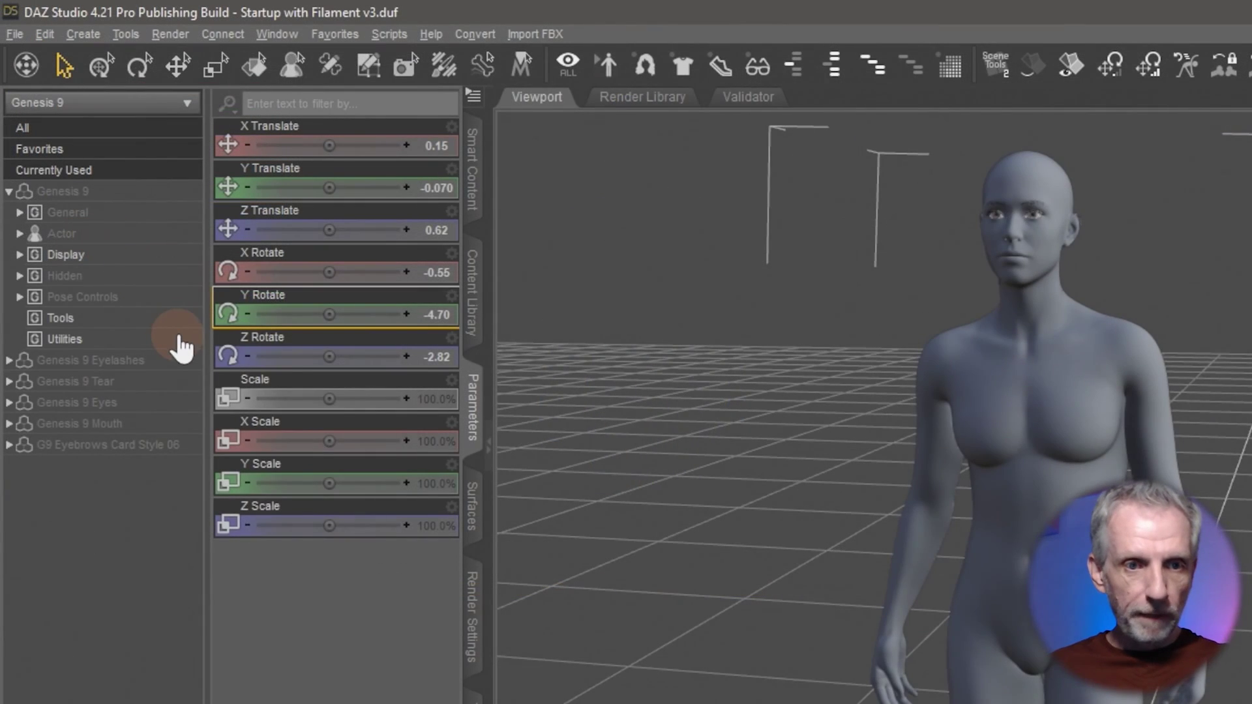
{"action": "left_click", "coordinate": [19, 297]}
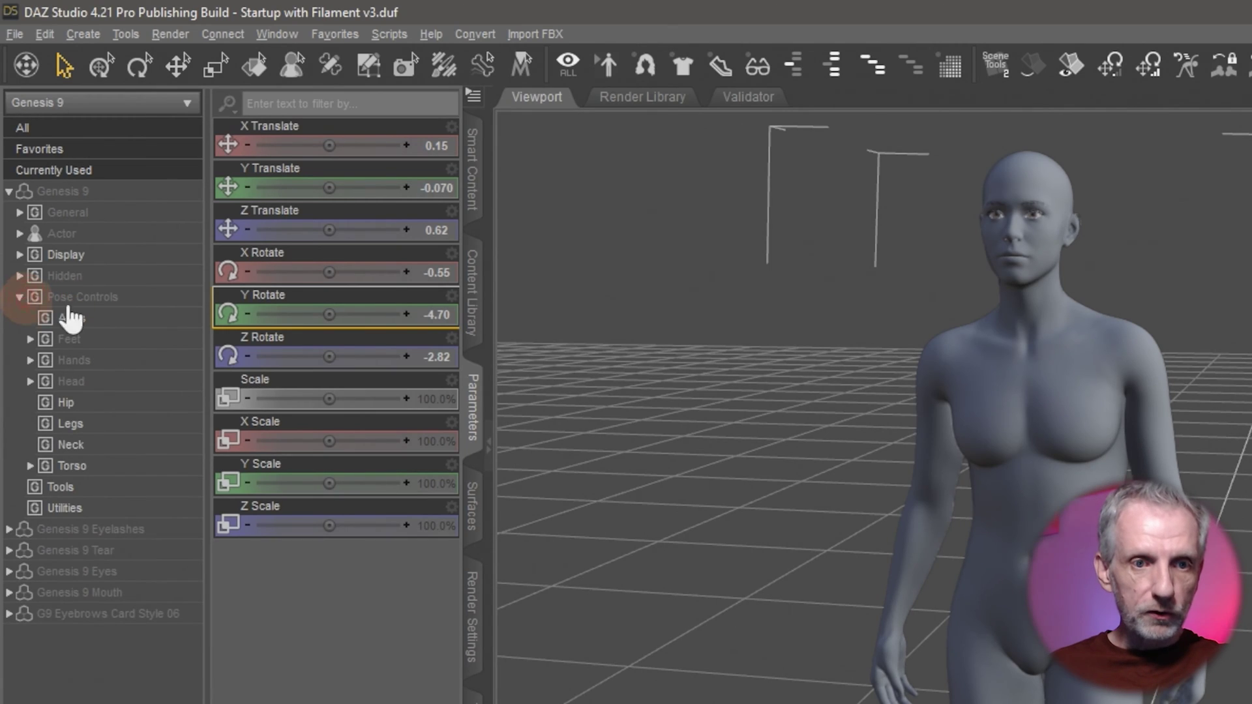
{"action": "left_click", "coordinate": [29, 385]}
{"action": "left_click", "coordinate": [30, 382]}
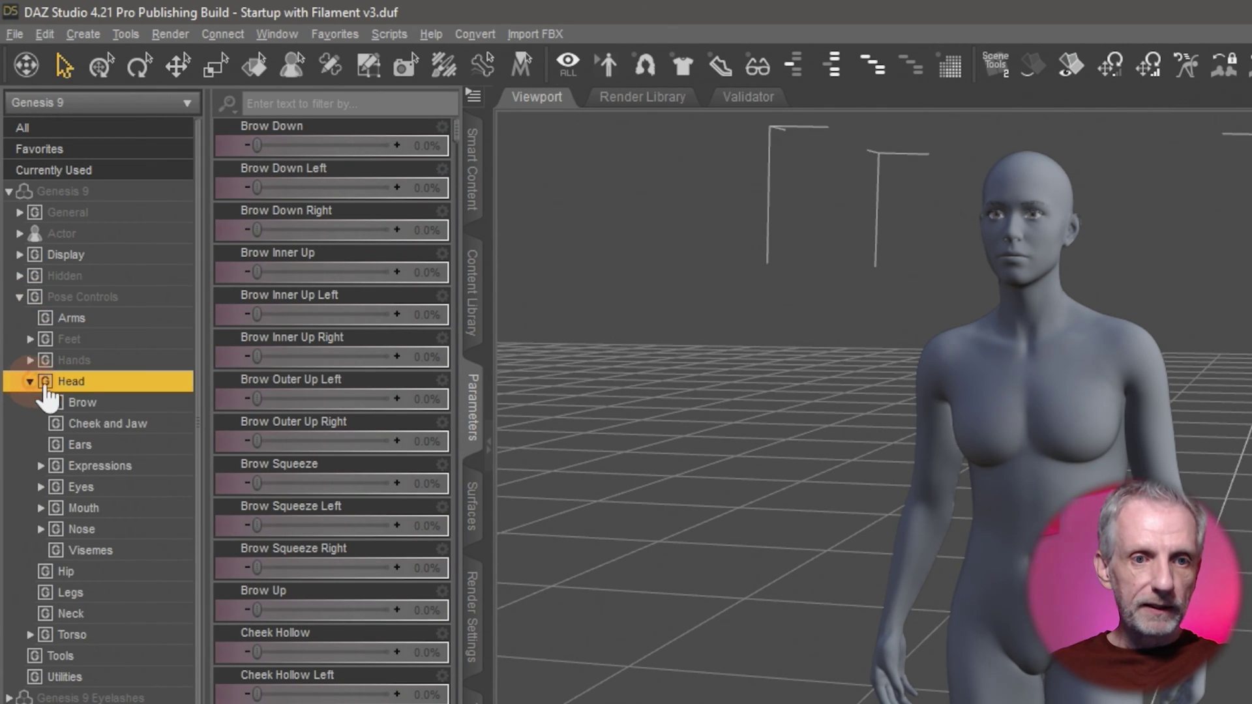
{"action": "left_click", "coordinate": [98, 466]}
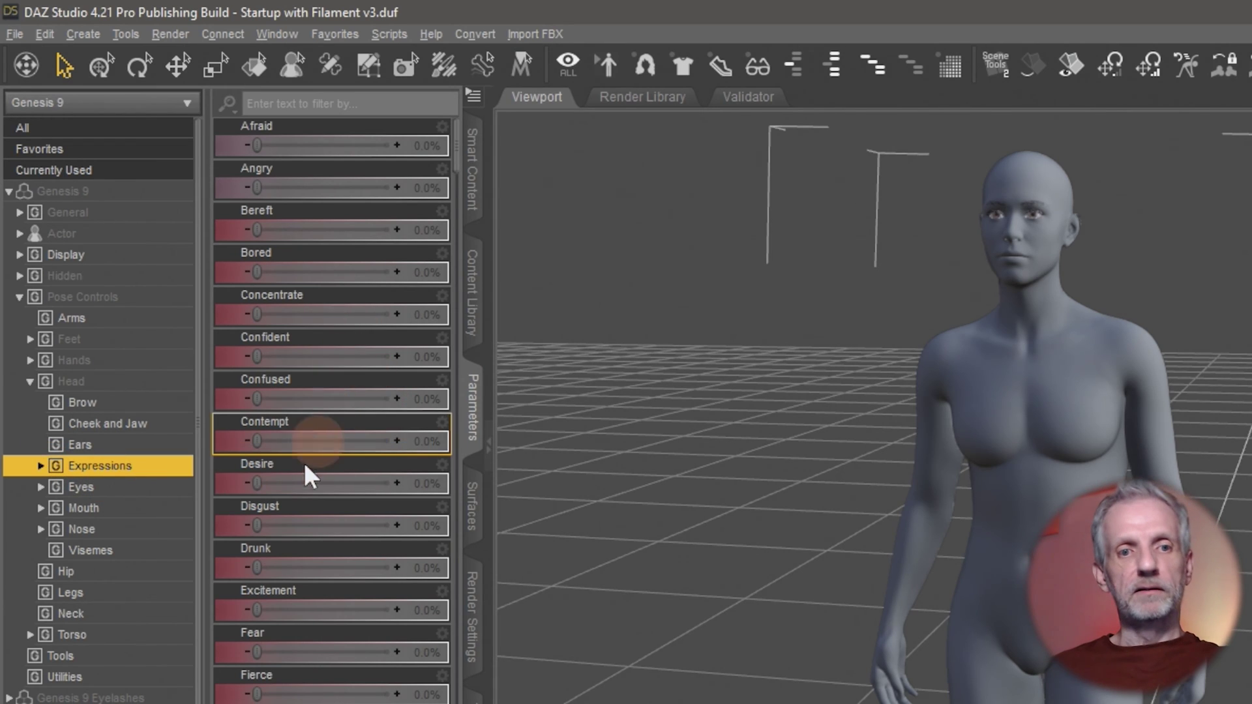
{"action": "scroll", "coordinate": [343, 396], "scroll_direction": "down", "scroll_amount": 6}
{"action": "scroll", "coordinate": [343, 397], "scroll_direction": "up", "scroll_amount": 3}
{"action": "scroll", "coordinate": [343, 397], "scroll_direction": "up", "scroll_amount": 5}
{"action": "scroll", "coordinate": [368, 391], "scroll_direction": "down", "scroll_amount": 6}
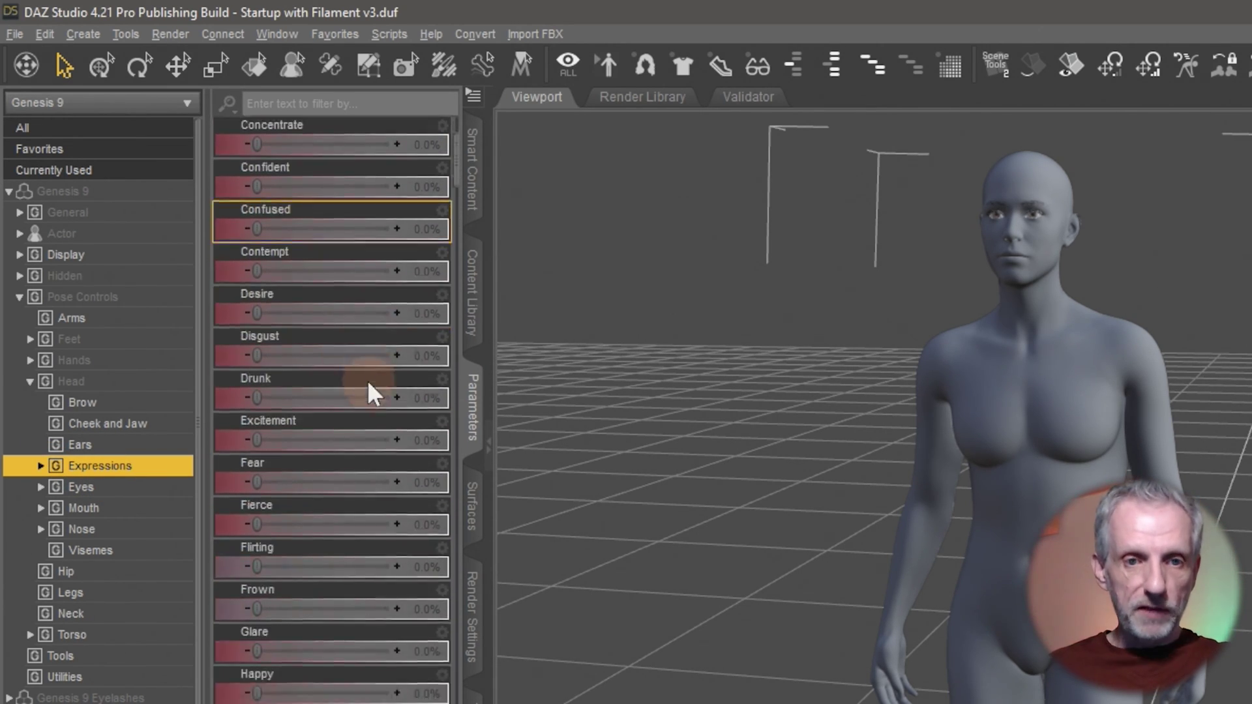
{"action": "scroll", "coordinate": [369, 390], "scroll_direction": "down", "scroll_amount": 5}
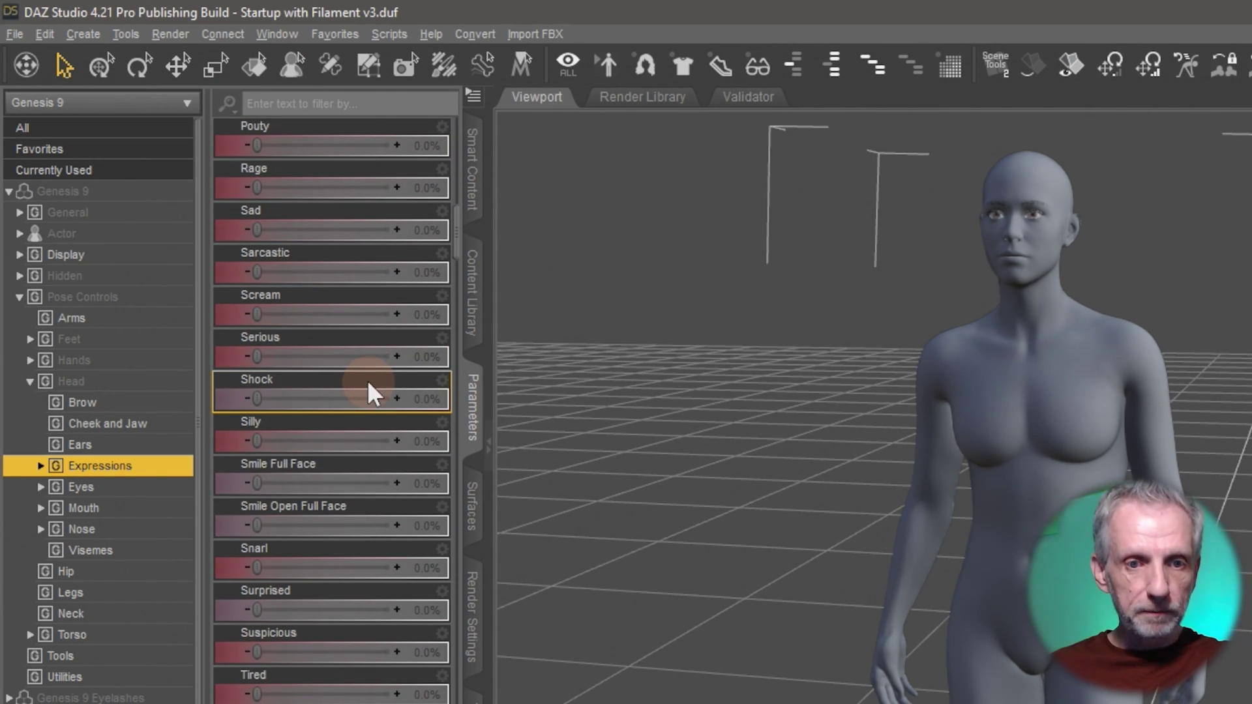
{"action": "scroll", "coordinate": [366, 381], "scroll_direction": "down", "scroll_amount": 2}
{"action": "scroll", "coordinate": [1017, 359], "scroll_direction": "up", "scroll_amount": 6}
{"action": "left_click_drag", "start_coordinate": [1031, 371], "coordinate": [1013, 368]}
{"action": "left_click", "coordinate": [277, 366]}
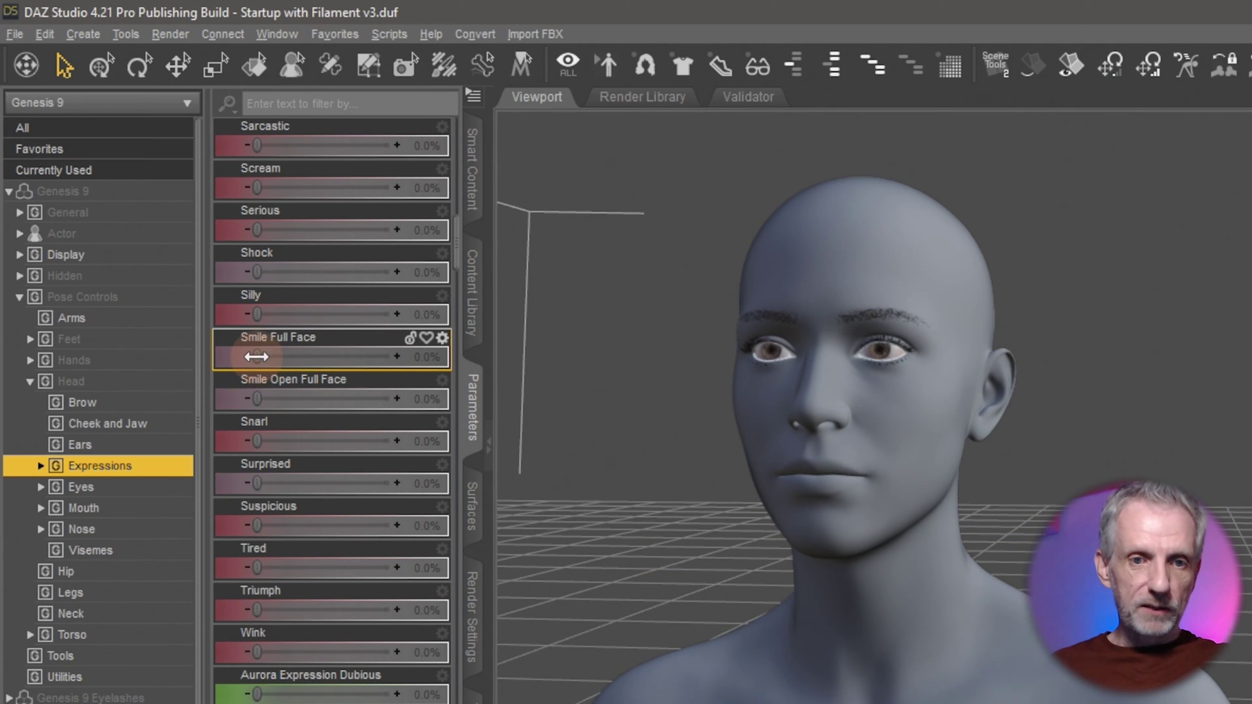
{"action": "left_click_drag", "start_coordinate": [257, 357], "coordinate": [324, 348]}
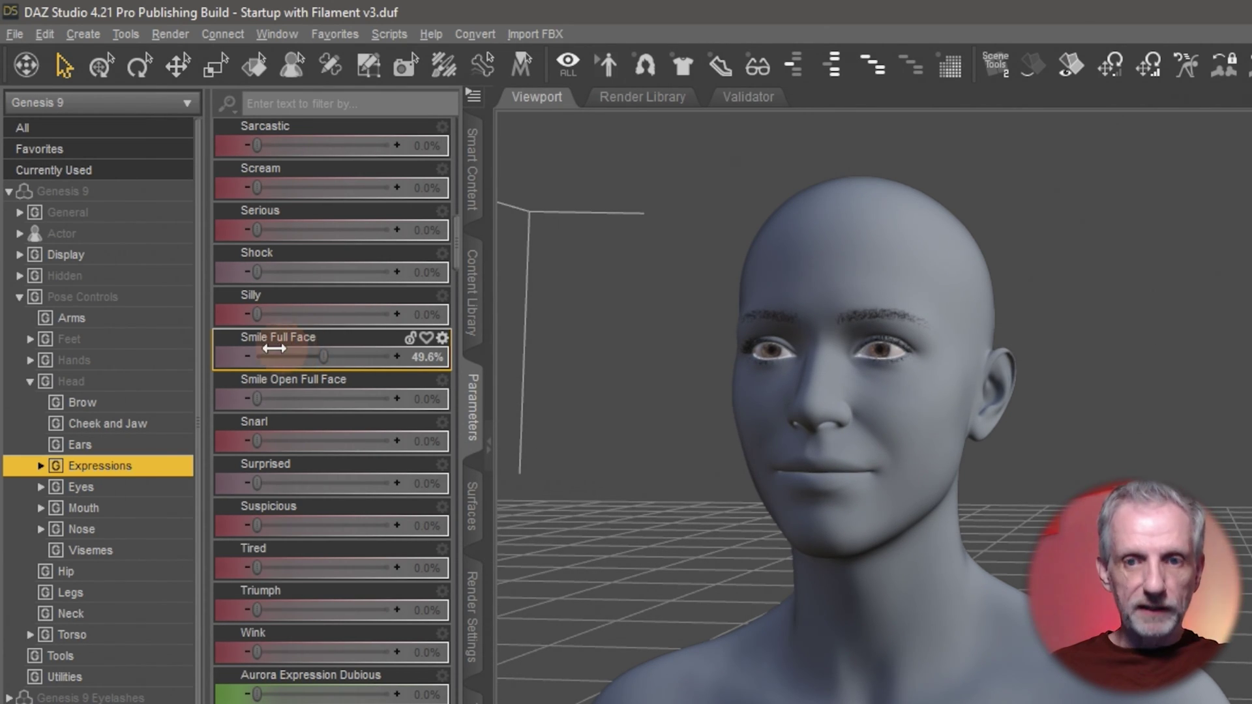
{"action": "left_click_drag", "start_coordinate": [270, 349], "coordinate": [215, 355]}
{"action": "left_click", "coordinate": [257, 399]}
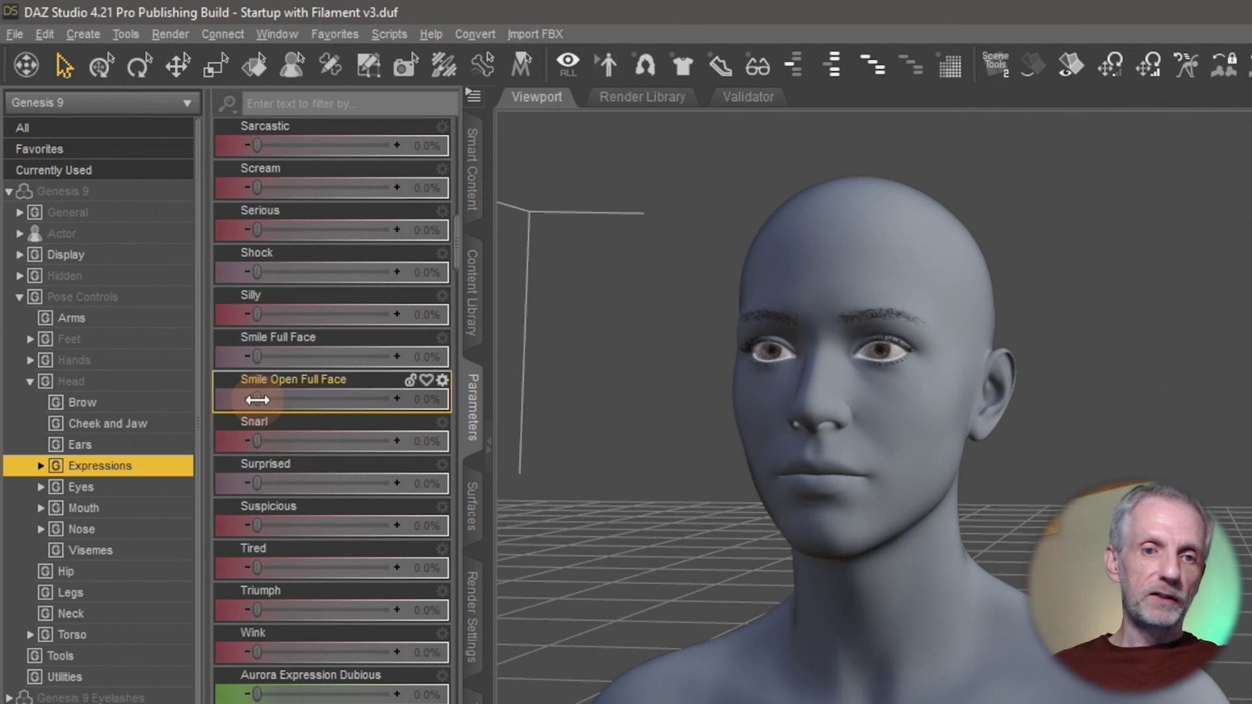
{"action": "left_click_drag", "start_coordinate": [257, 399], "coordinate": [350, 400]}
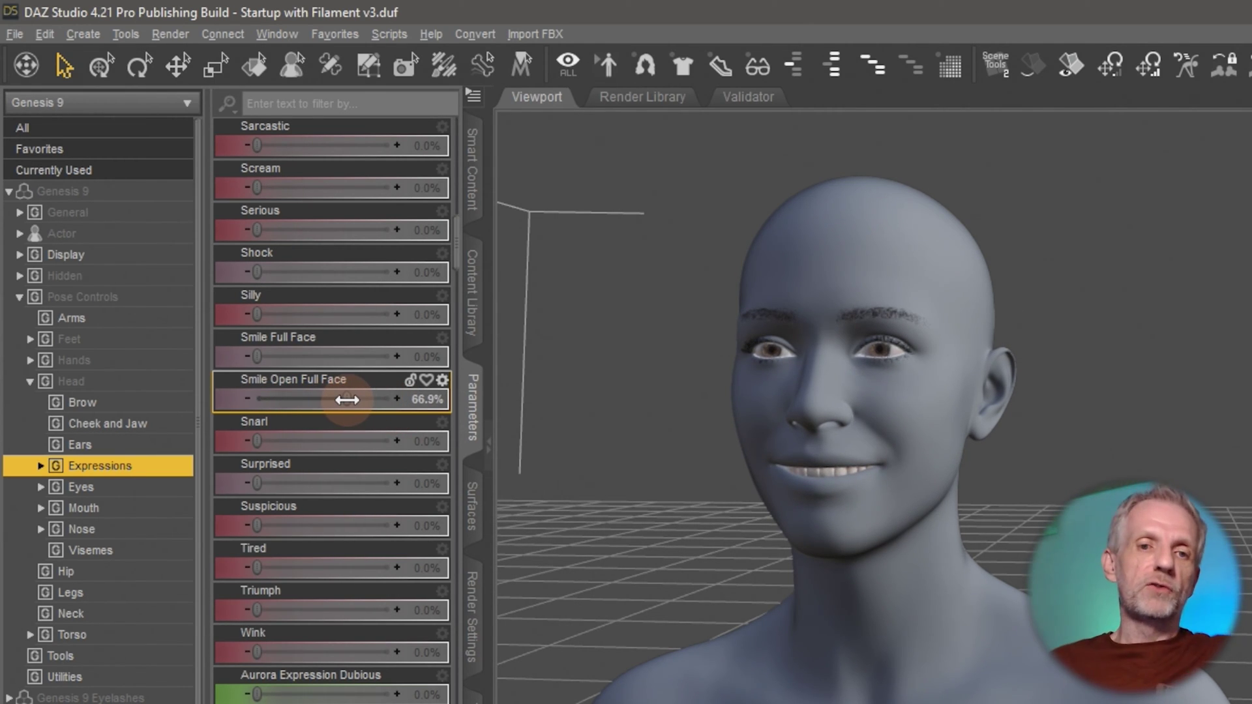
{"action": "left_click_drag", "start_coordinate": [347, 399], "coordinate": [218, 412]}
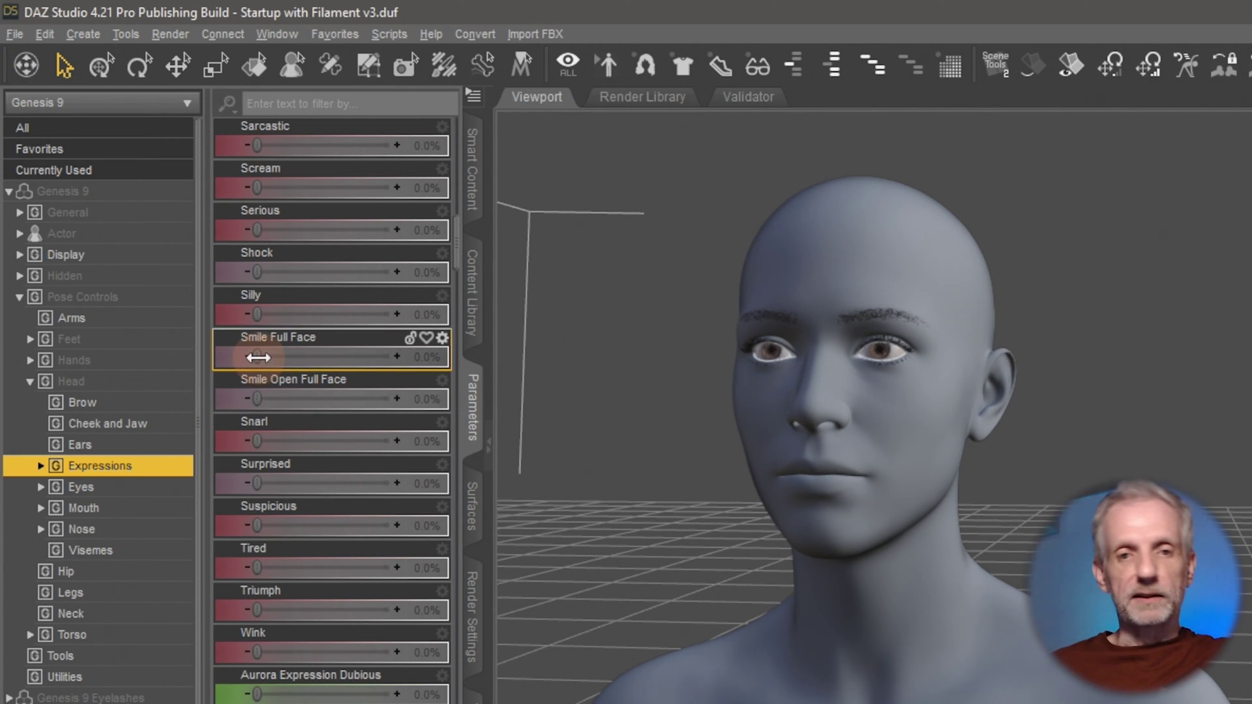
{"action": "left_click_drag", "start_coordinate": [259, 357], "coordinate": [375, 364]}
{"action": "left_click_drag", "start_coordinate": [254, 400], "coordinate": [218, 393]}
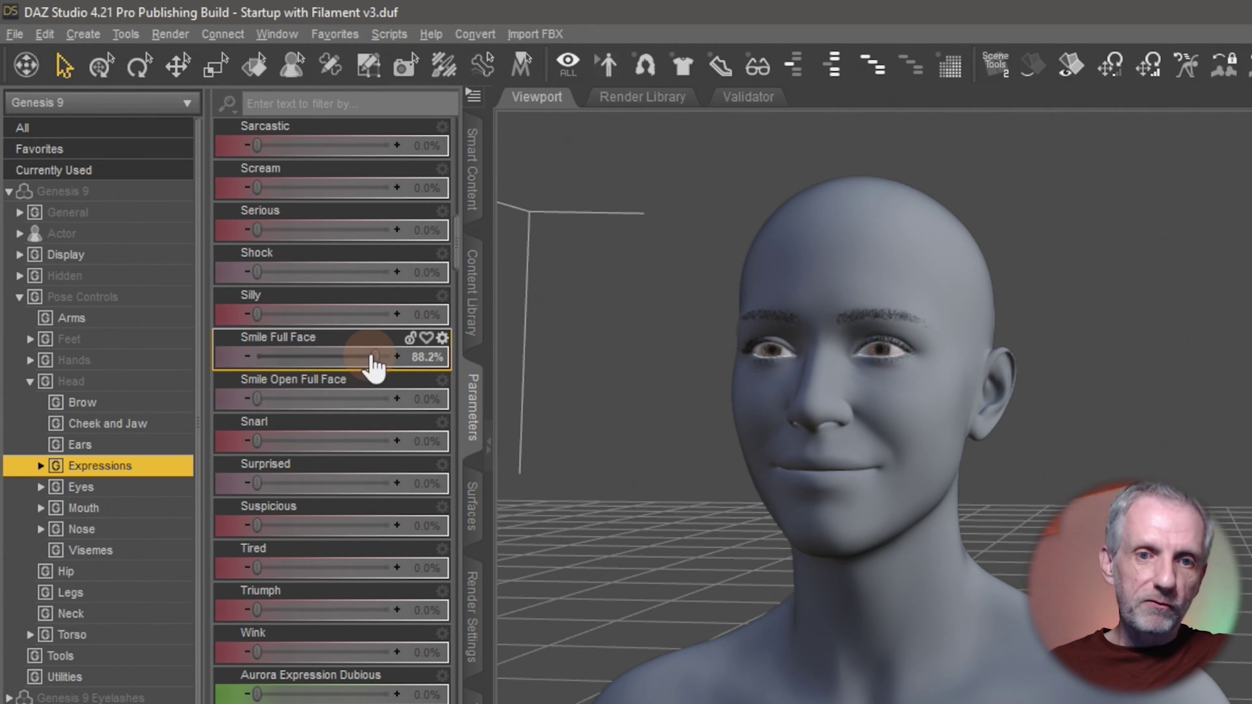
{"action": "left_click", "coordinate": [401, 359]}
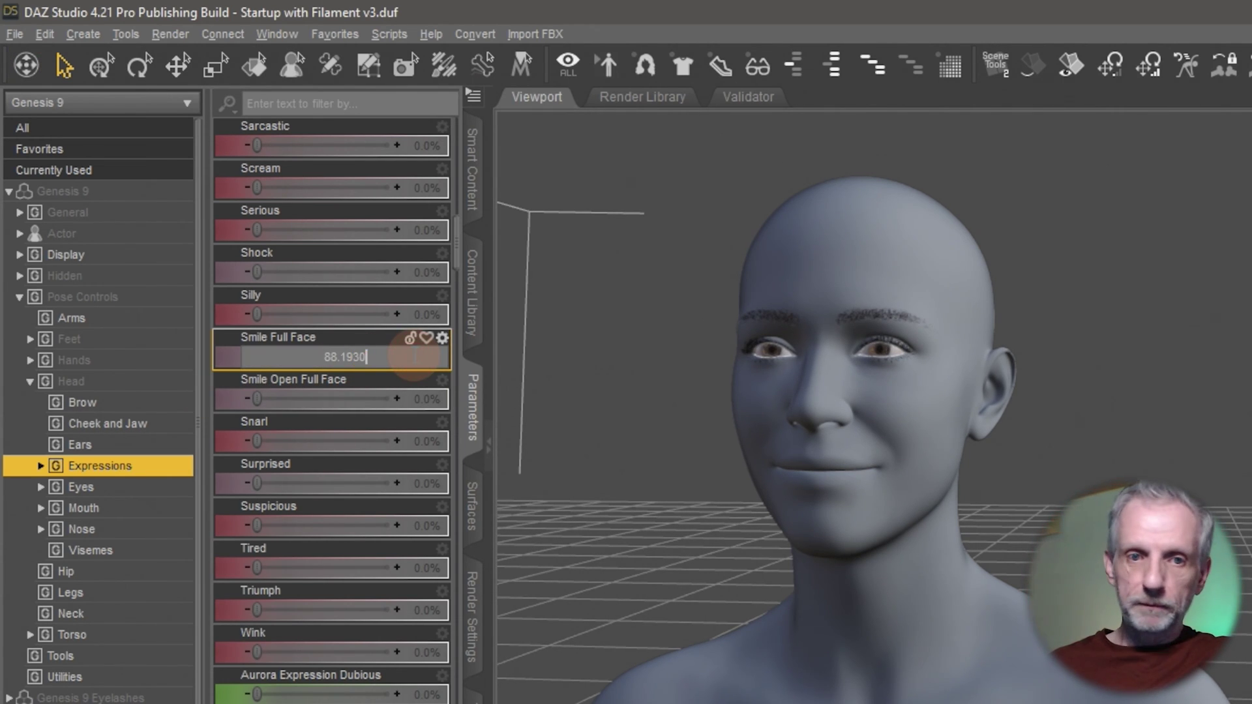
{"action": "left_click_drag", "start_coordinate": [414, 355], "coordinate": [357, 366]}
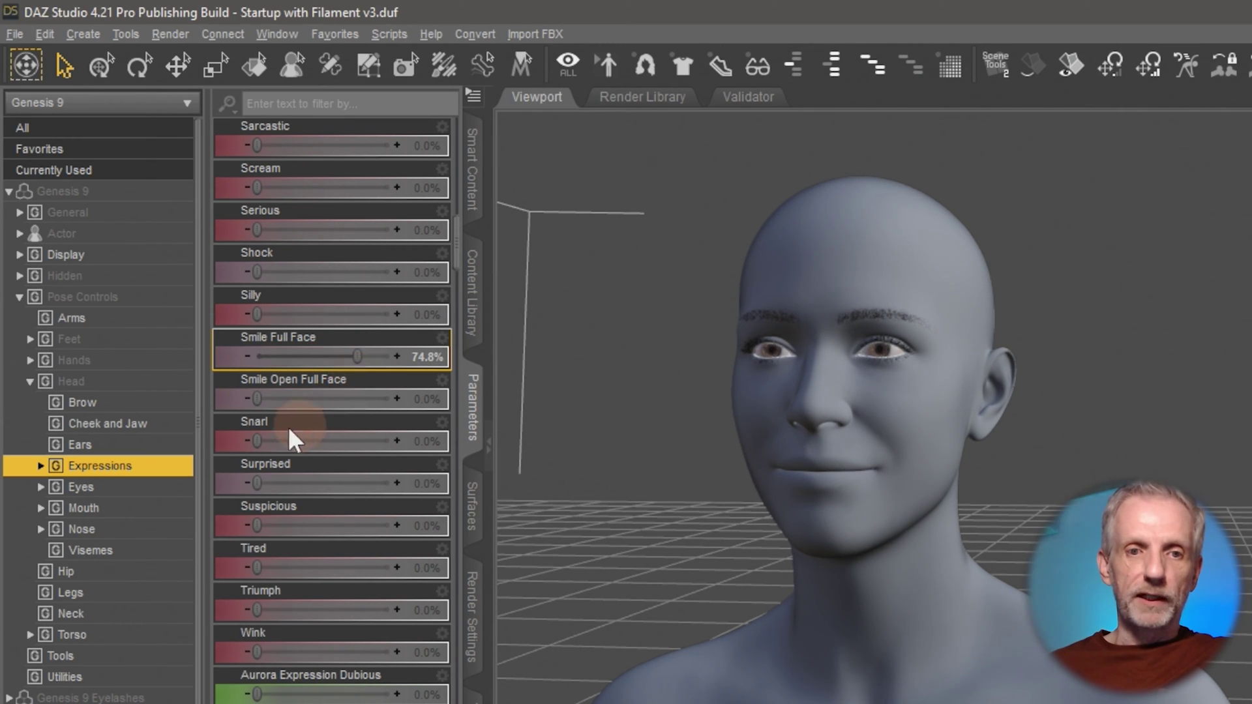
{"action": "left_click_drag", "start_coordinate": [258, 399], "coordinate": [285, 400]}
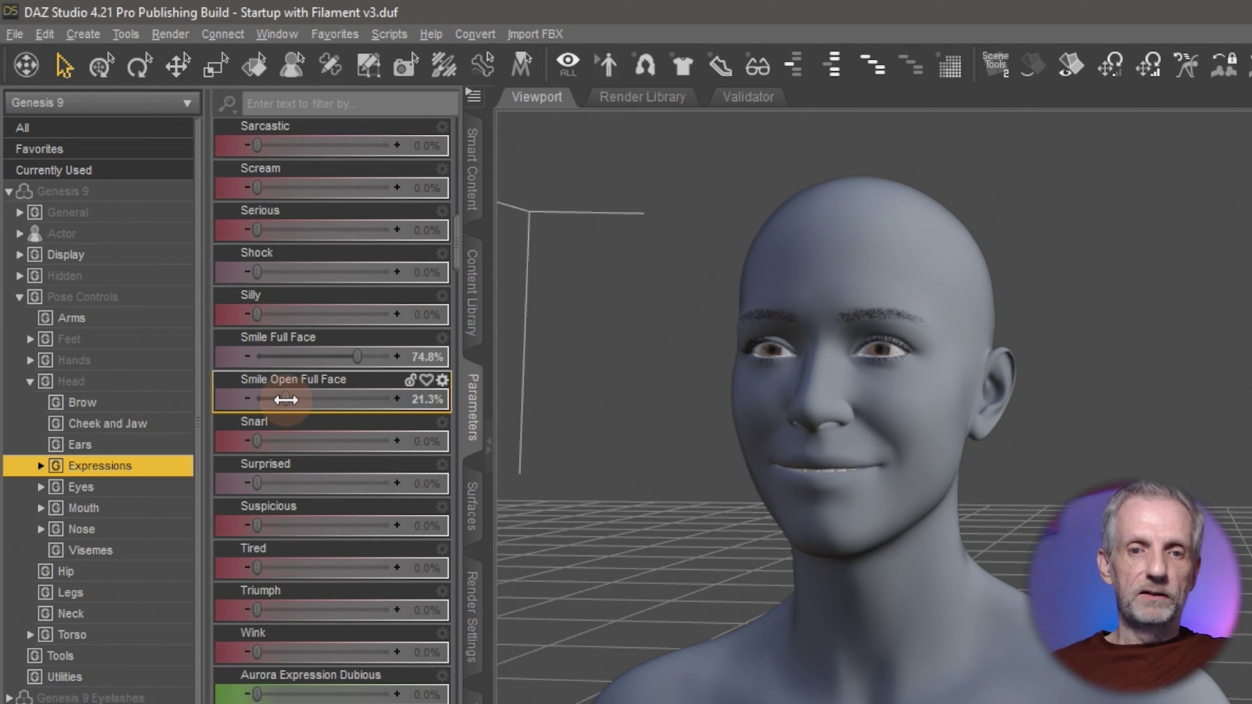
{"action": "left_click_drag", "start_coordinate": [285, 400], "coordinate": [170, 400]}
{"action": "left_click_drag", "start_coordinate": [357, 357], "coordinate": [194, 369]}
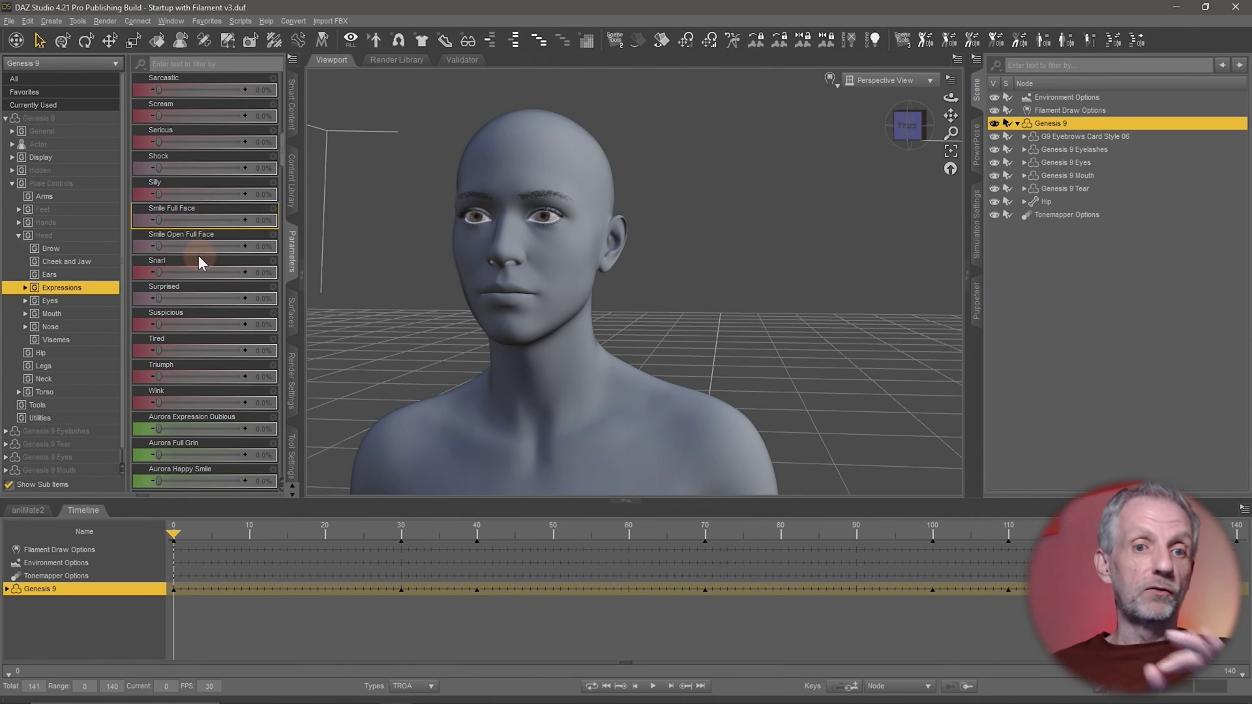
- Enlarge the timeline and collapse the whole Genesis 9 track tree
{"action": "scroll", "coordinate": [202, 392], "scroll_direction": "down", "scroll_amount": 1}
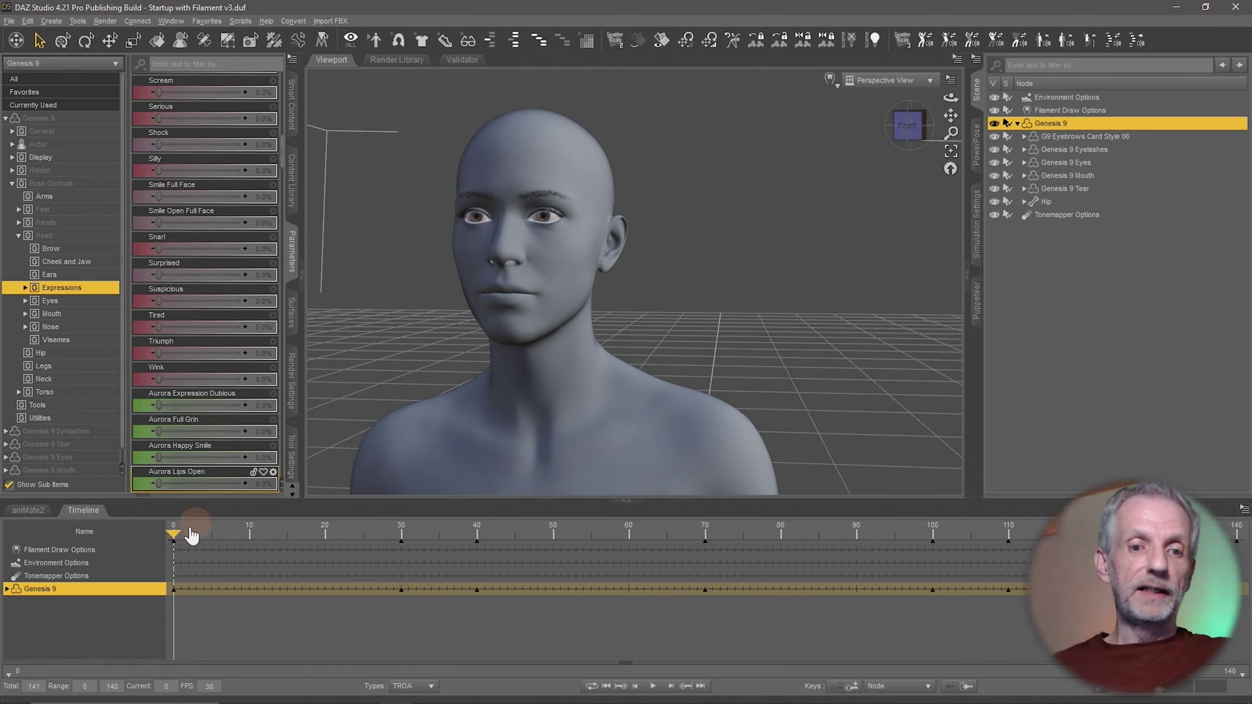
{"action": "left_click_drag", "start_coordinate": [240, 501], "coordinate": [247, 311]}
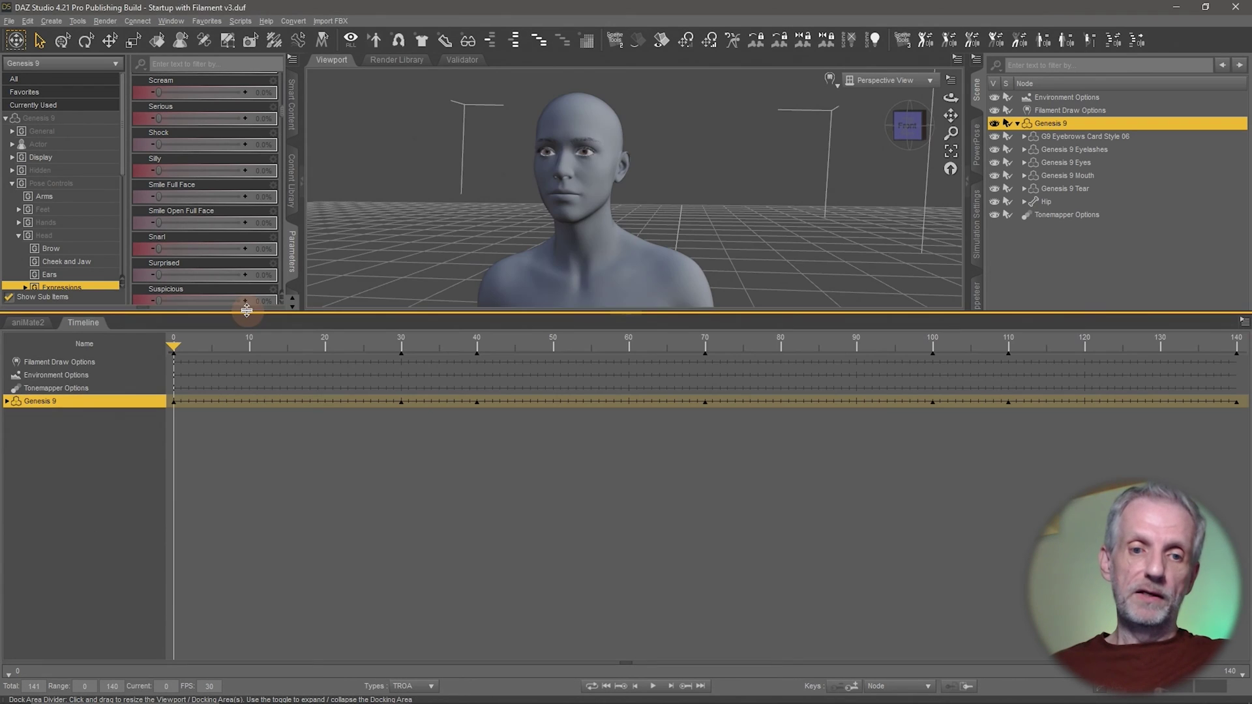
{"action": "left_click", "coordinate": [8, 402]}
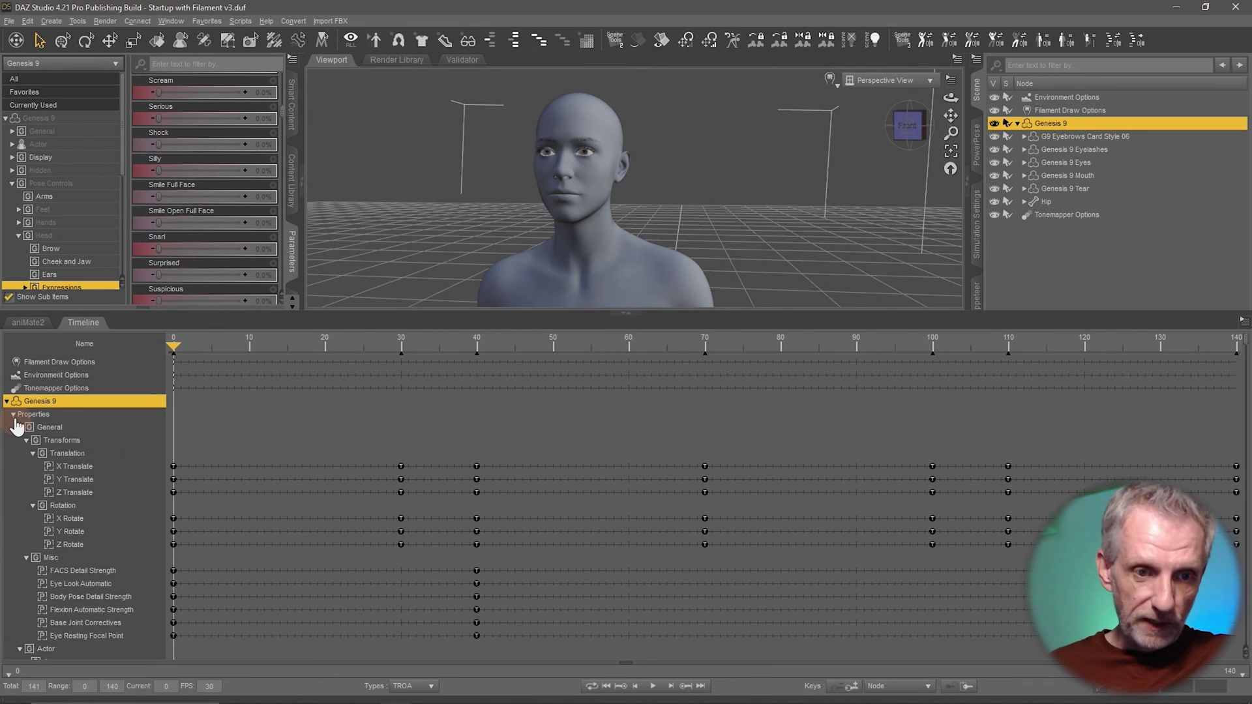
{"action": "left_click", "coordinate": [14, 416]}
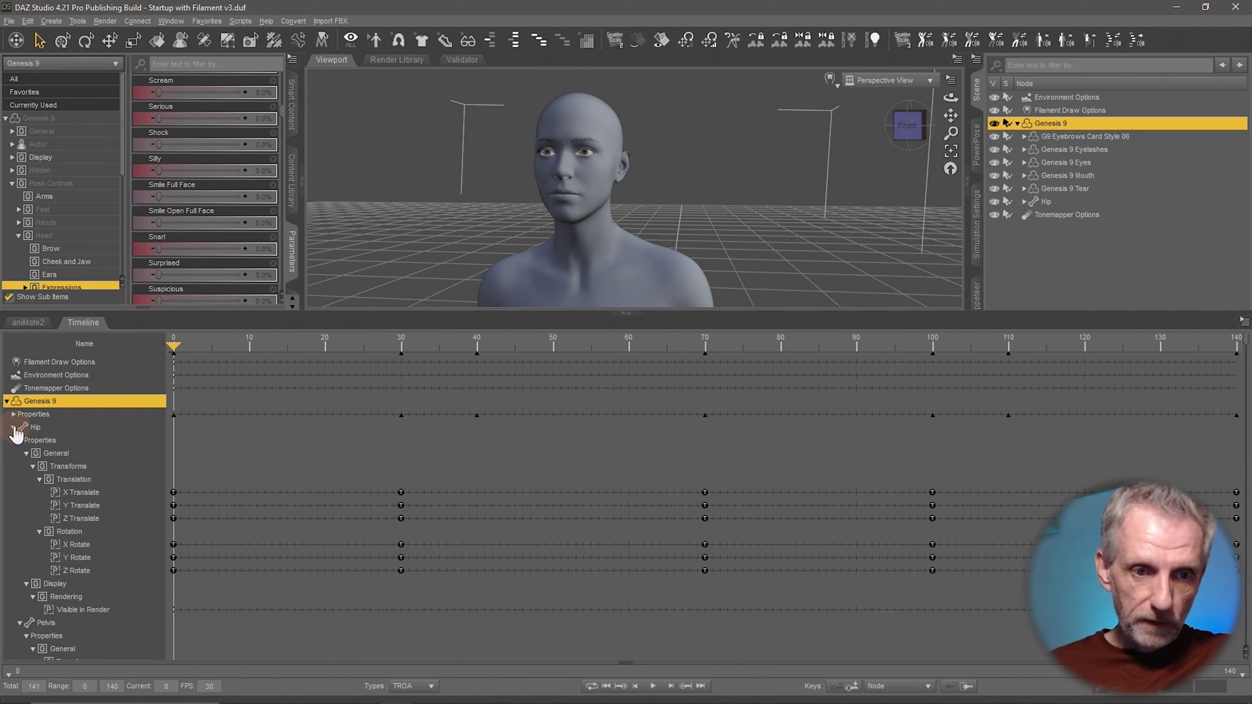
{"action": "right_click", "coordinate": [63, 402]}
{"action": "mouse_move", "coordinate": [130, 562]}
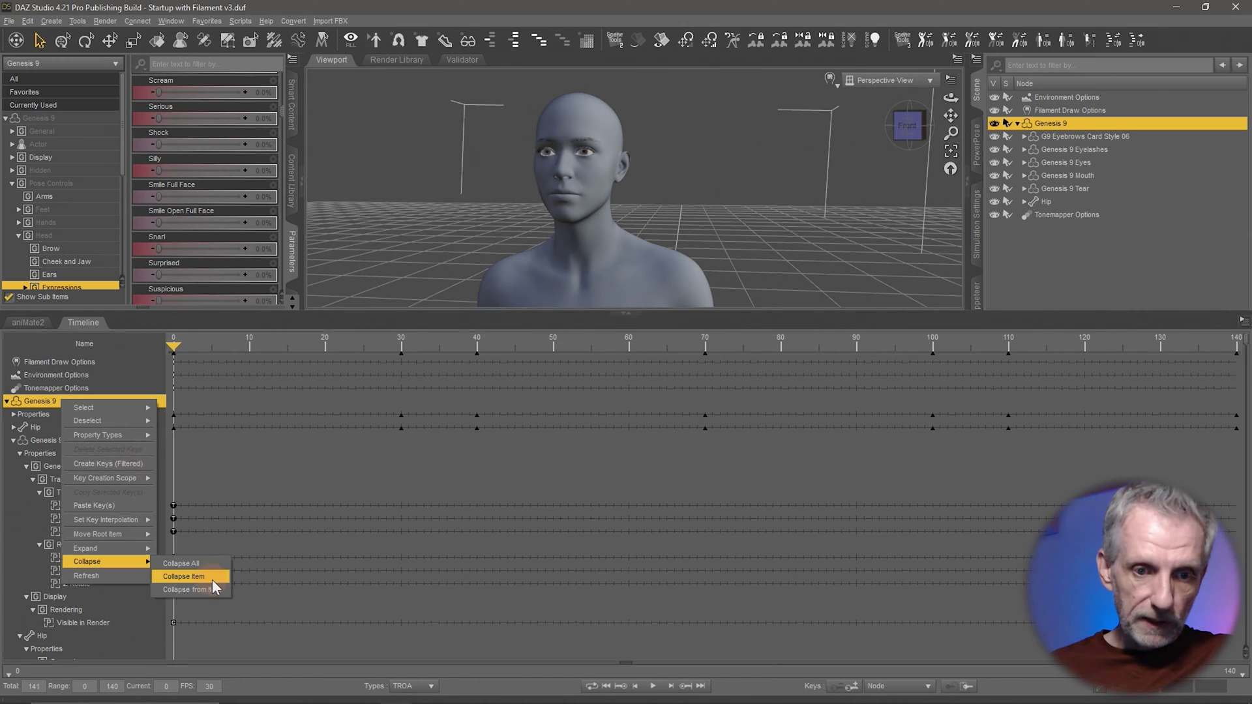
{"action": "left_click", "coordinate": [216, 576]}
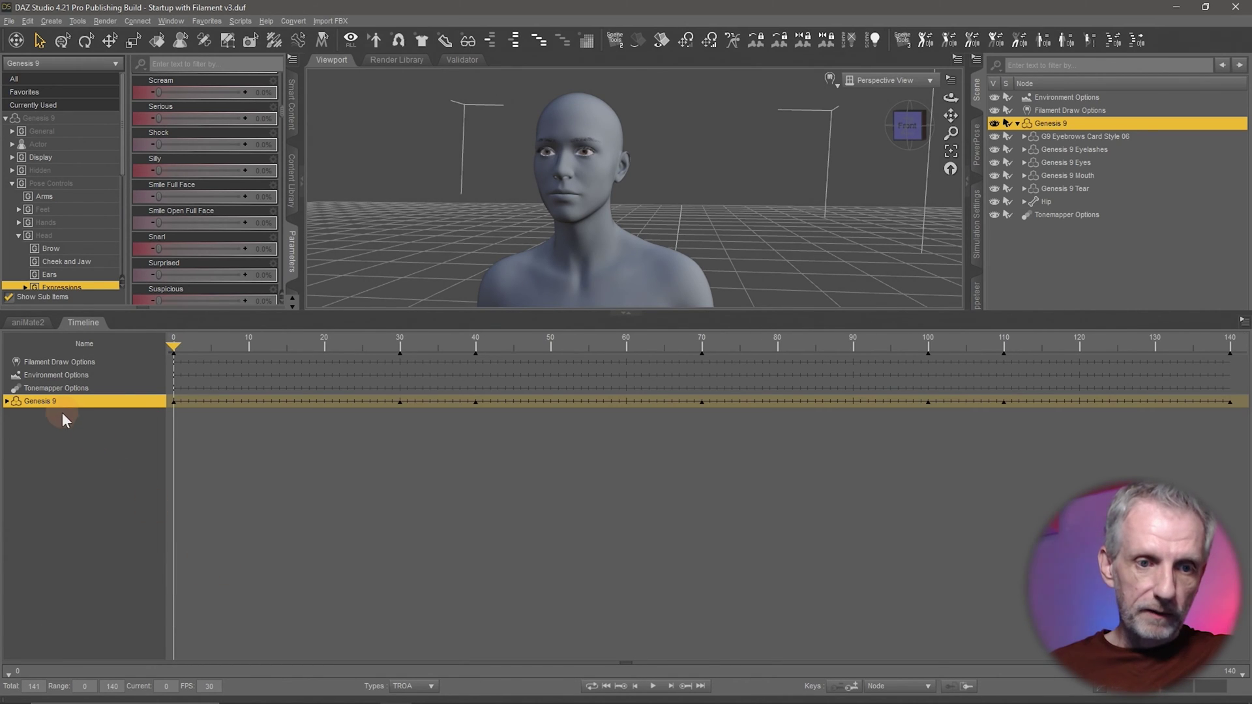
- Expand Genesis 9 > Properties > Pose Controls > Head > Expressions and select Smile Full Face
{"action": "left_click", "coordinate": [7, 402]}
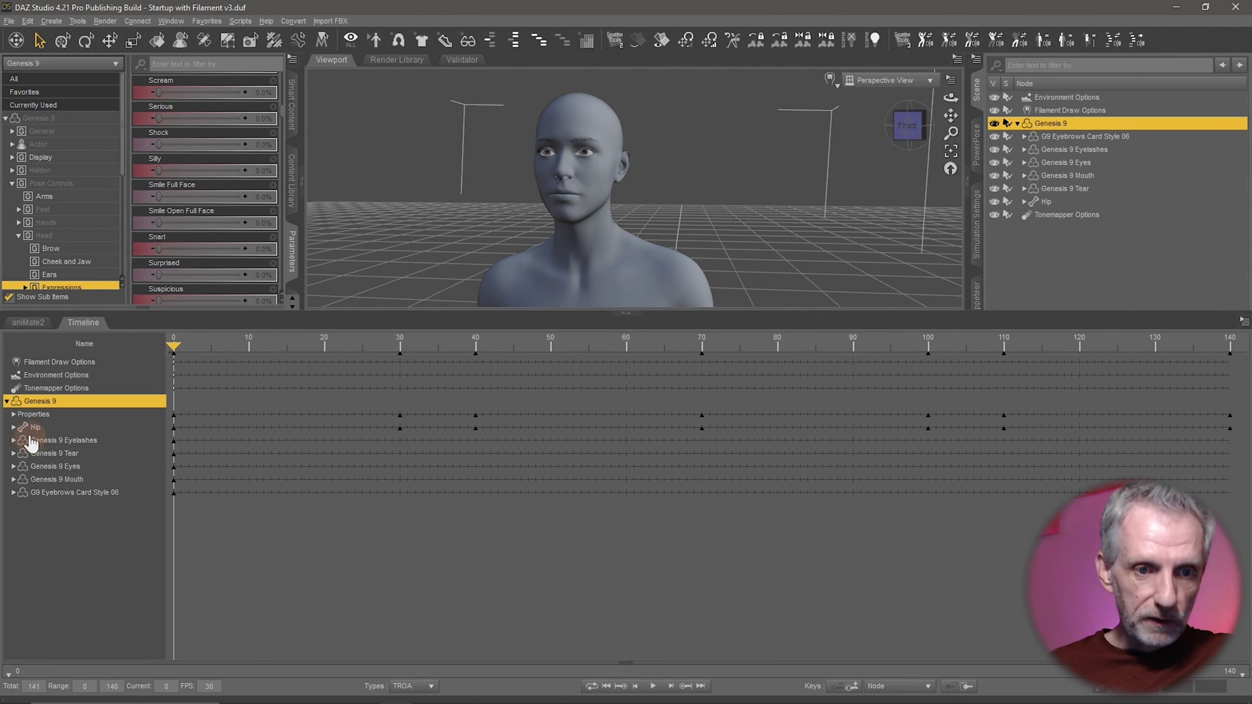
{"action": "left_click", "coordinate": [13, 414]}
{"action": "left_click", "coordinate": [21, 480]}
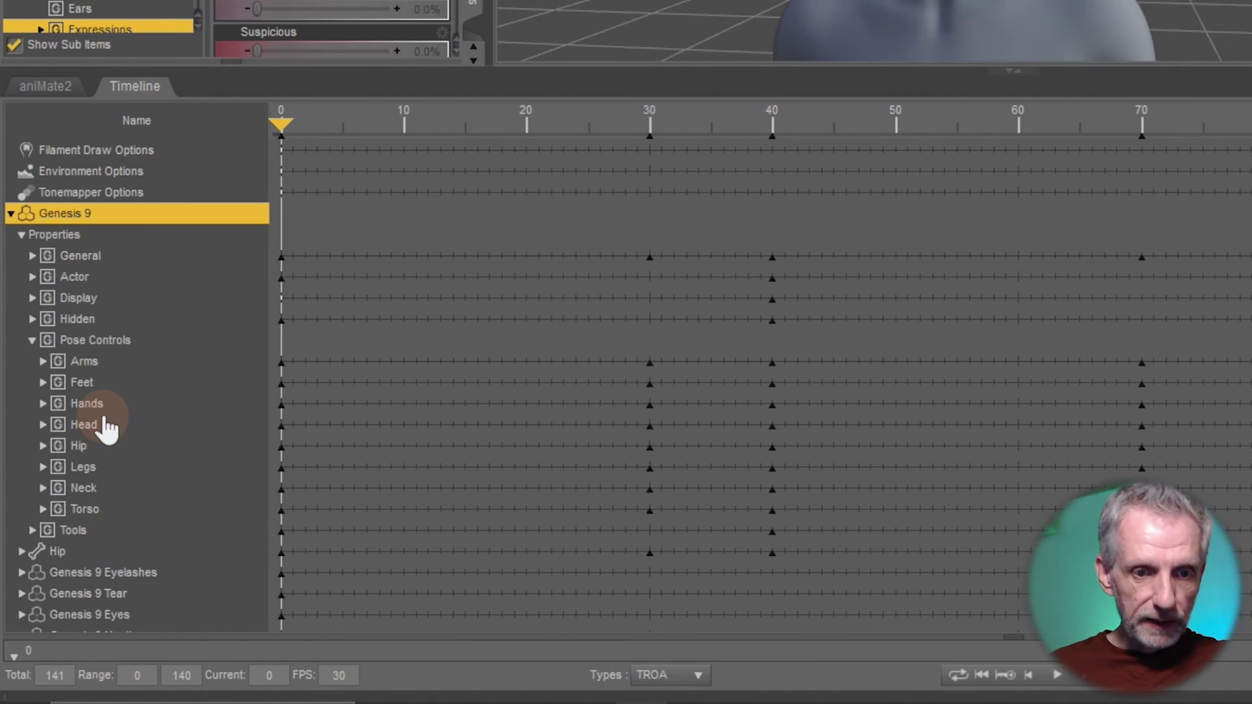
{"action": "double_click", "coordinate": [87, 427]}
{"action": "scroll", "coordinate": [139, 447], "scroll_direction": "down", "scroll_amount": 1}
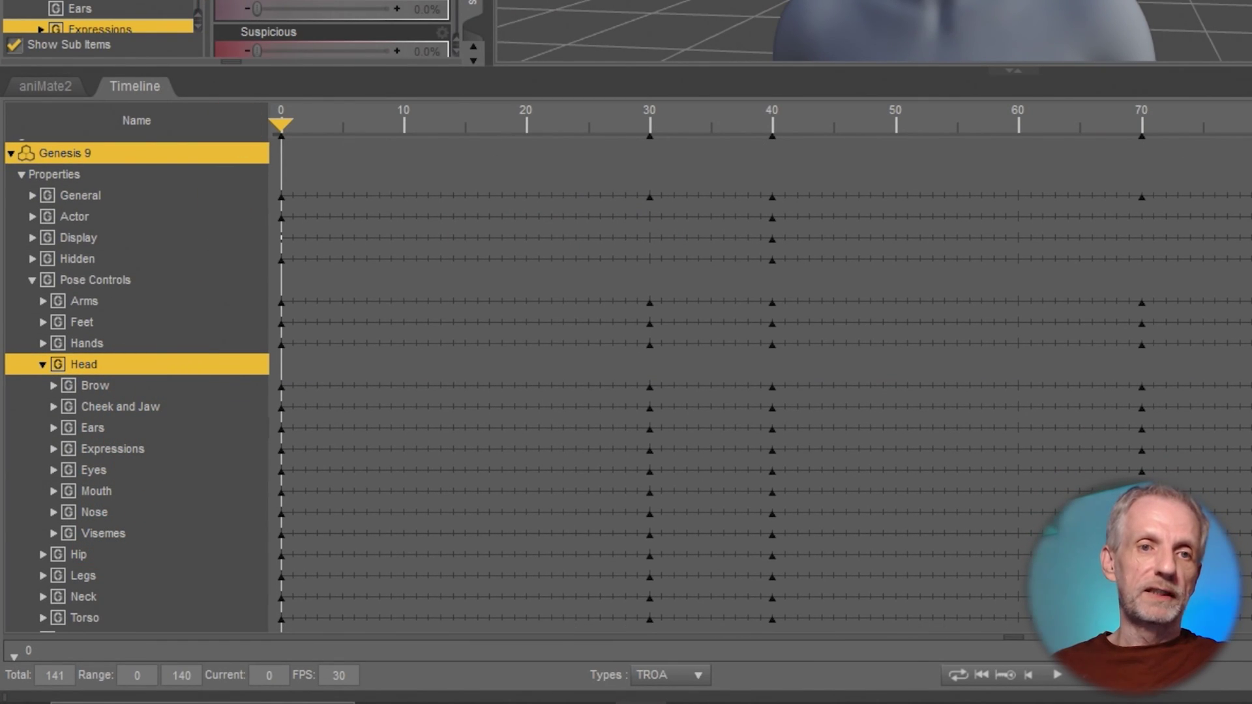
{"action": "scroll", "coordinate": [98, 20], "scroll_direction": "down", "scroll_amount": 1}
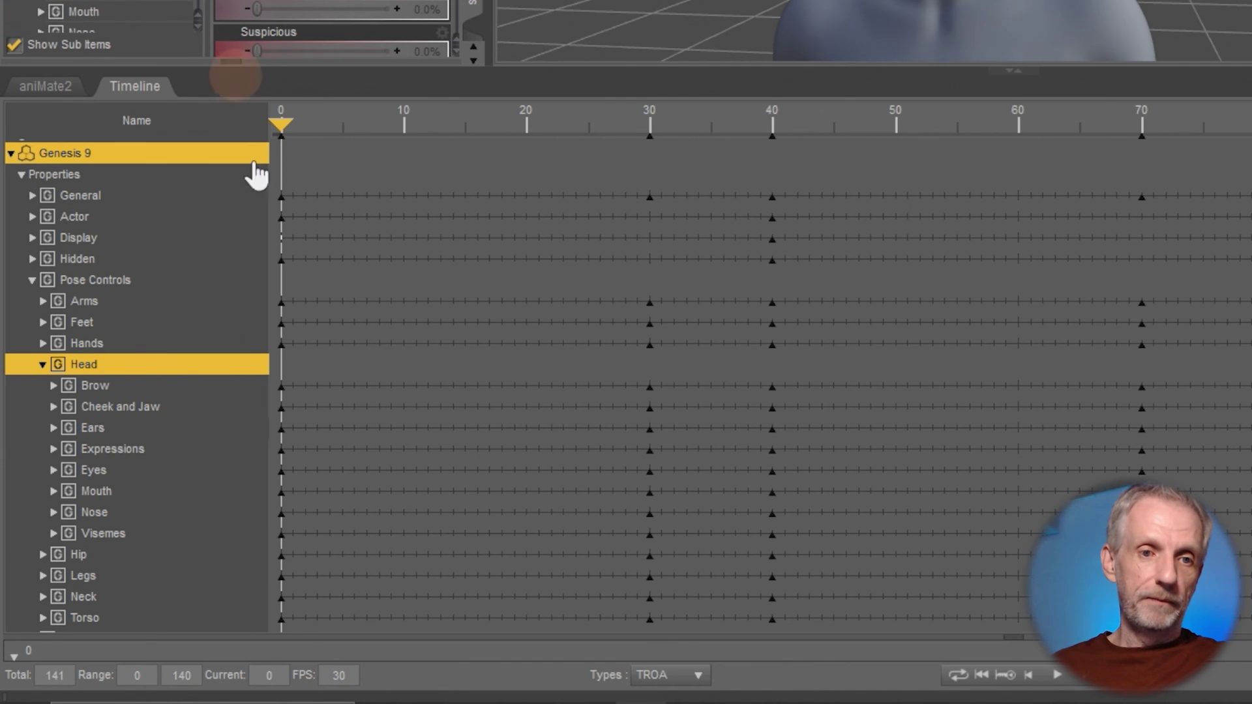
{"action": "double_click", "coordinate": [142, 452]}
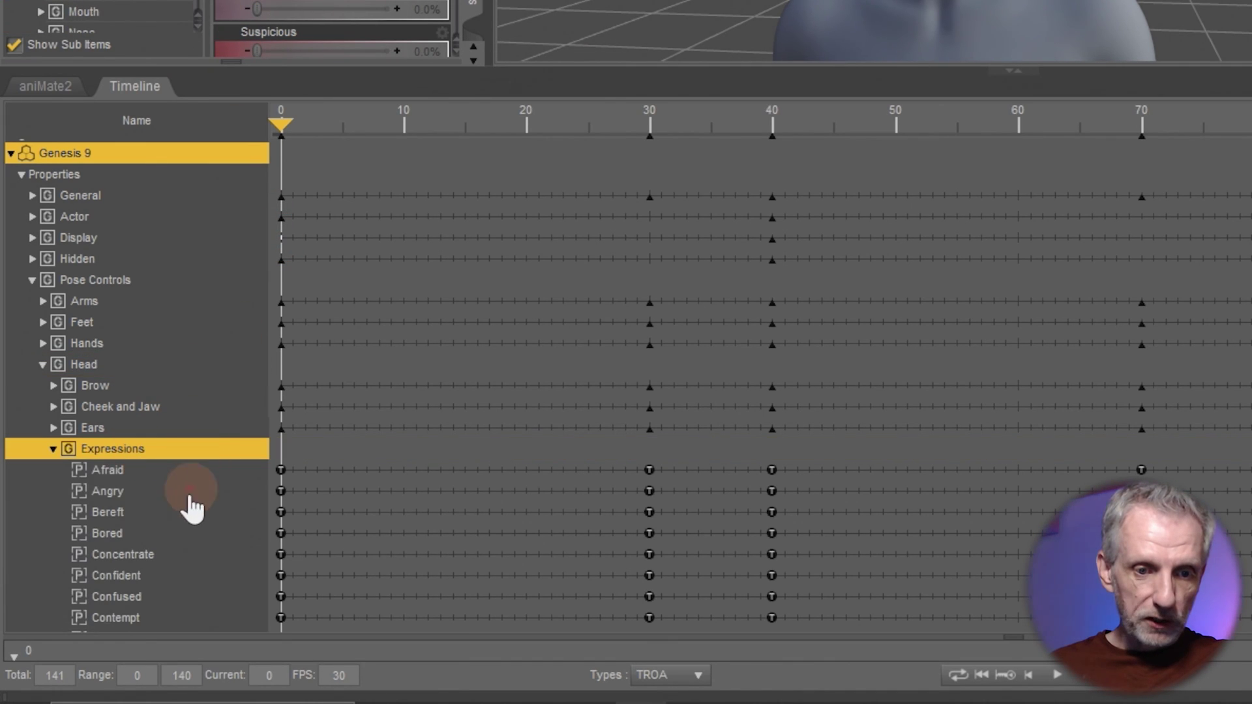
{"action": "scroll", "coordinate": [176, 506], "scroll_direction": "down", "scroll_amount": 10}
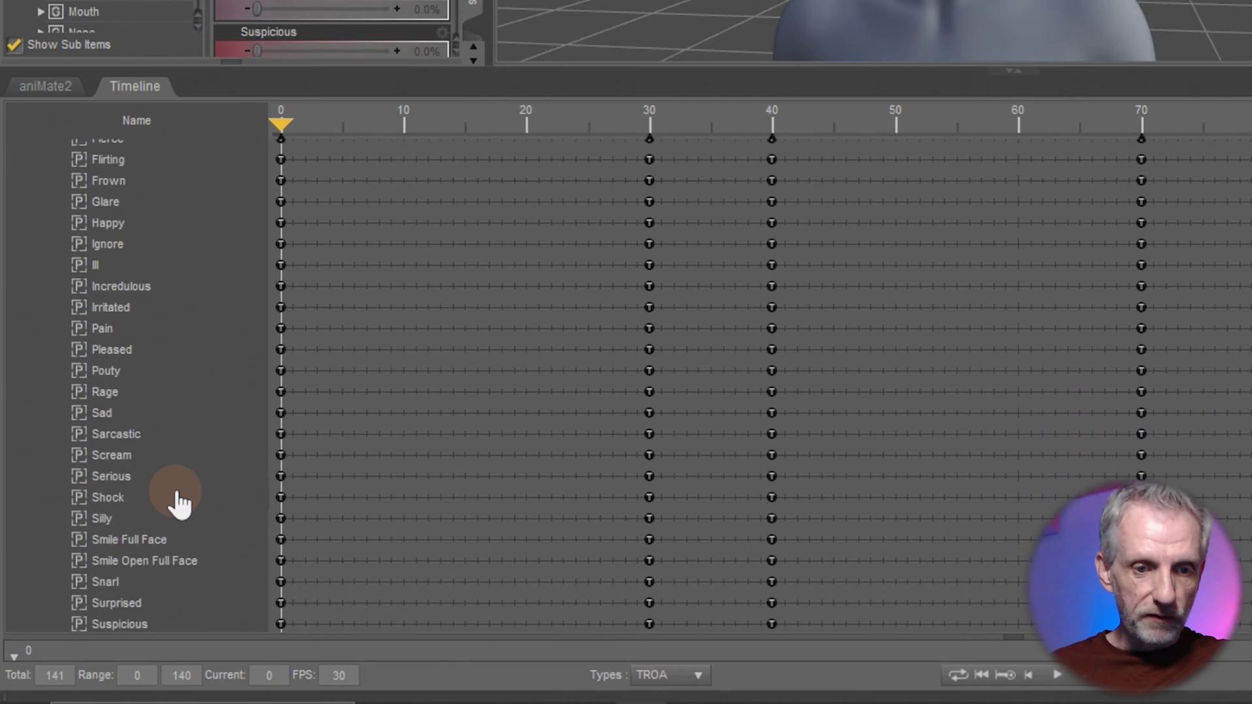
{"action": "scroll", "coordinate": [179, 506], "scroll_direction": "down", "scroll_amount": 1}
{"action": "left_click", "coordinate": [177, 491]}
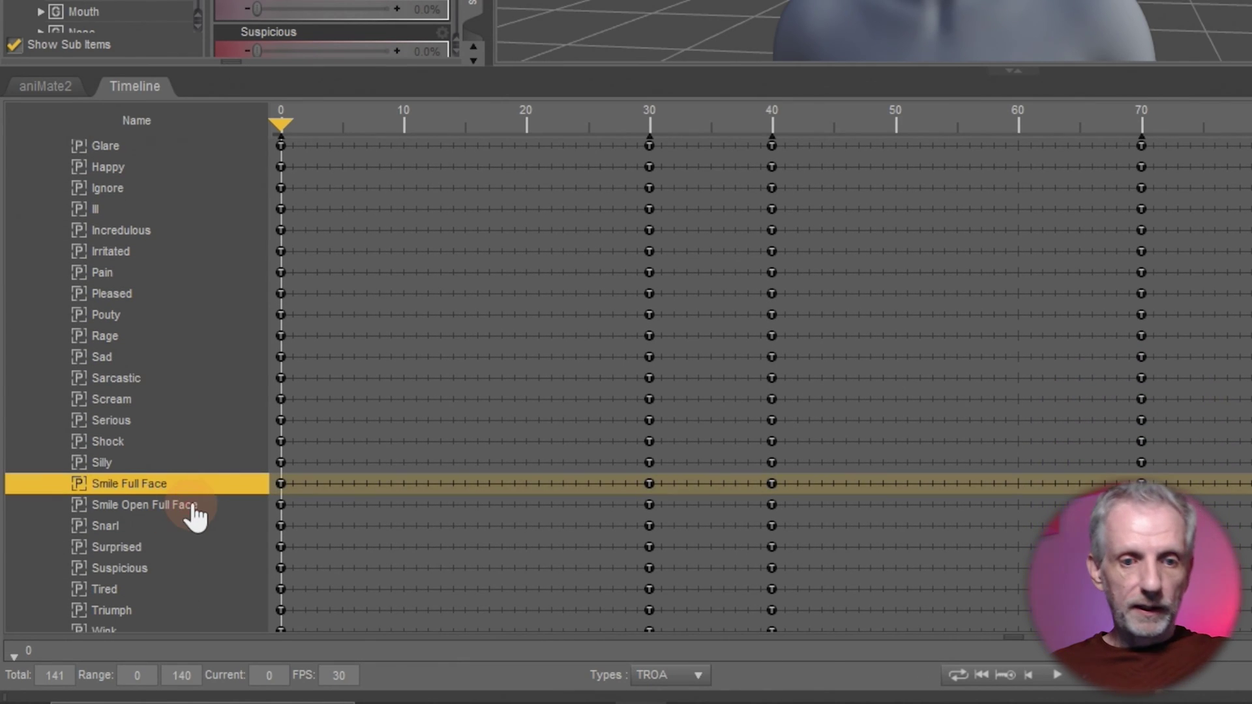
{"action": "left_click", "coordinate": [195, 506]}
{"action": "left_click", "coordinate": [193, 486]}
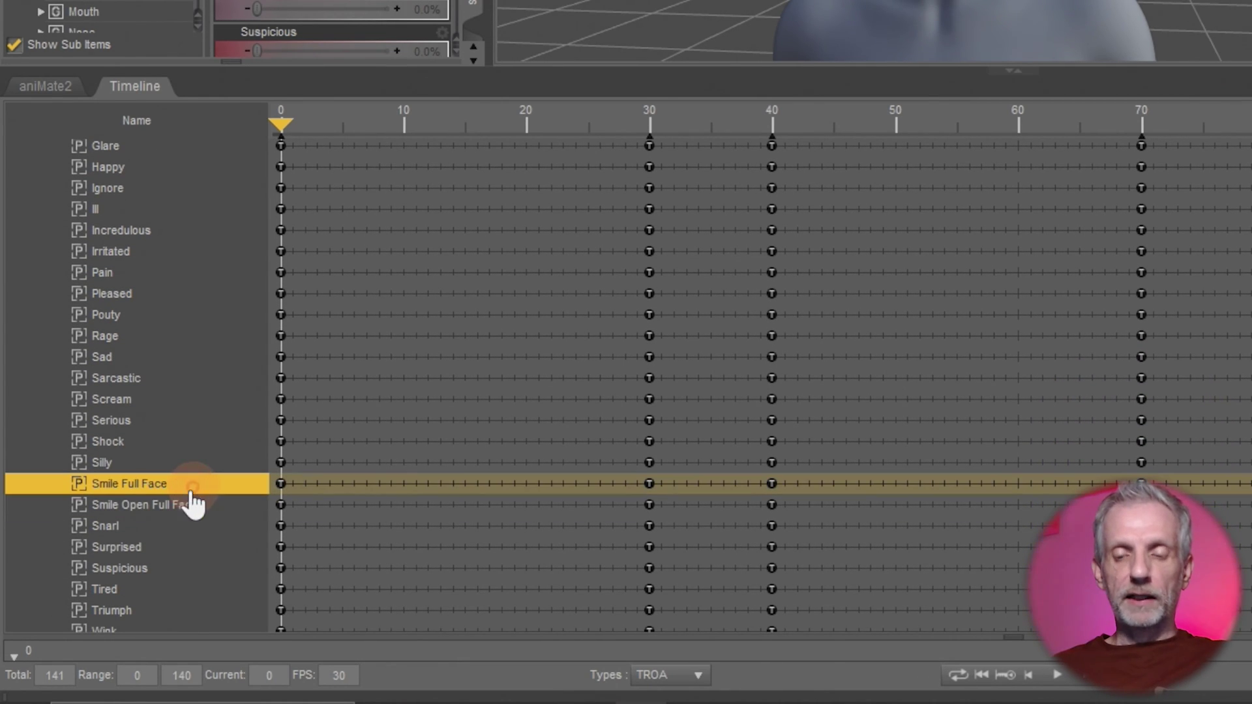
- At frame 20, drag the Smile Full Face slider to 100% to key it, then scrub to check
{"action": "left_click", "coordinate": [215, 509], "text": "ctrl"}
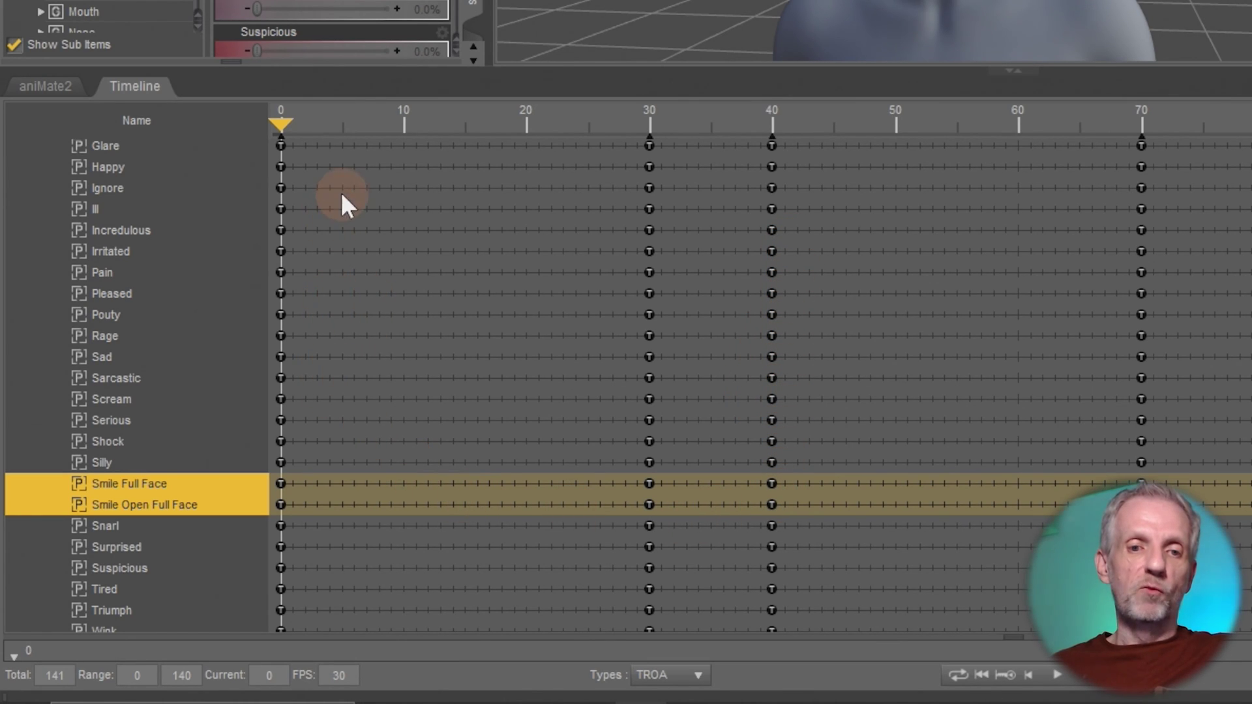
{"action": "left_click_drag", "start_coordinate": [287, 118], "coordinate": [520, 125]}
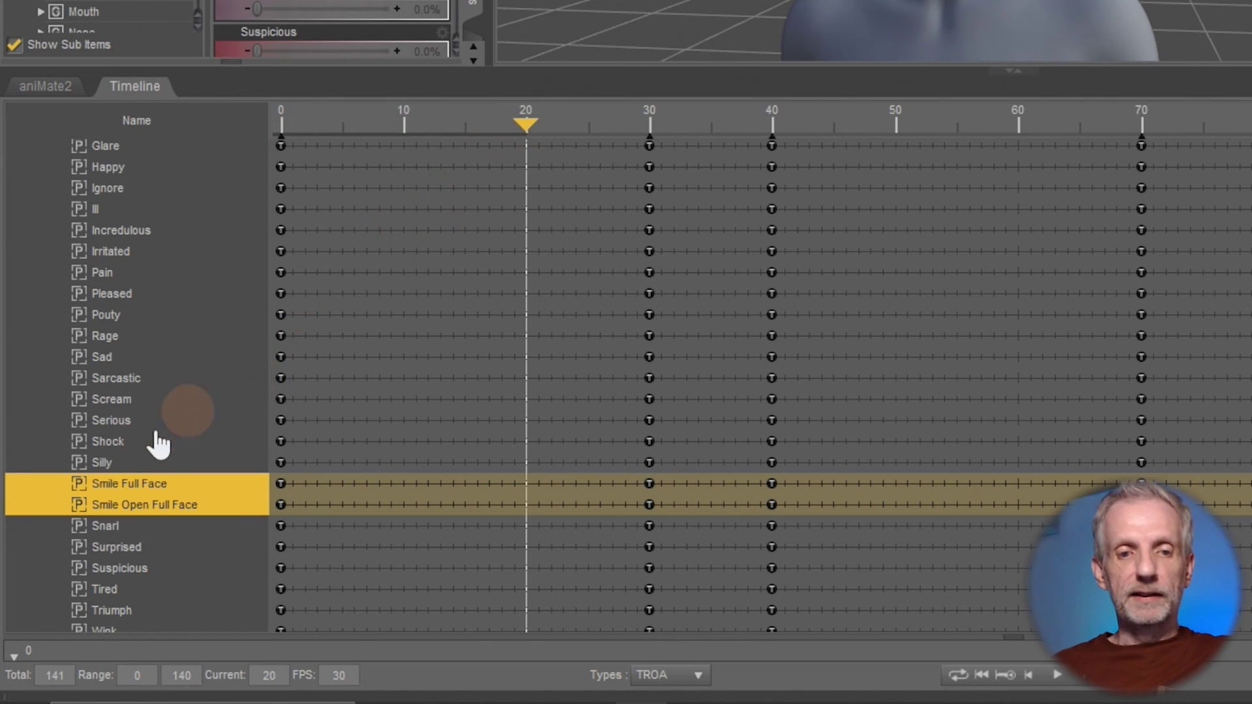
{"action": "left_click", "coordinate": [154, 483]}
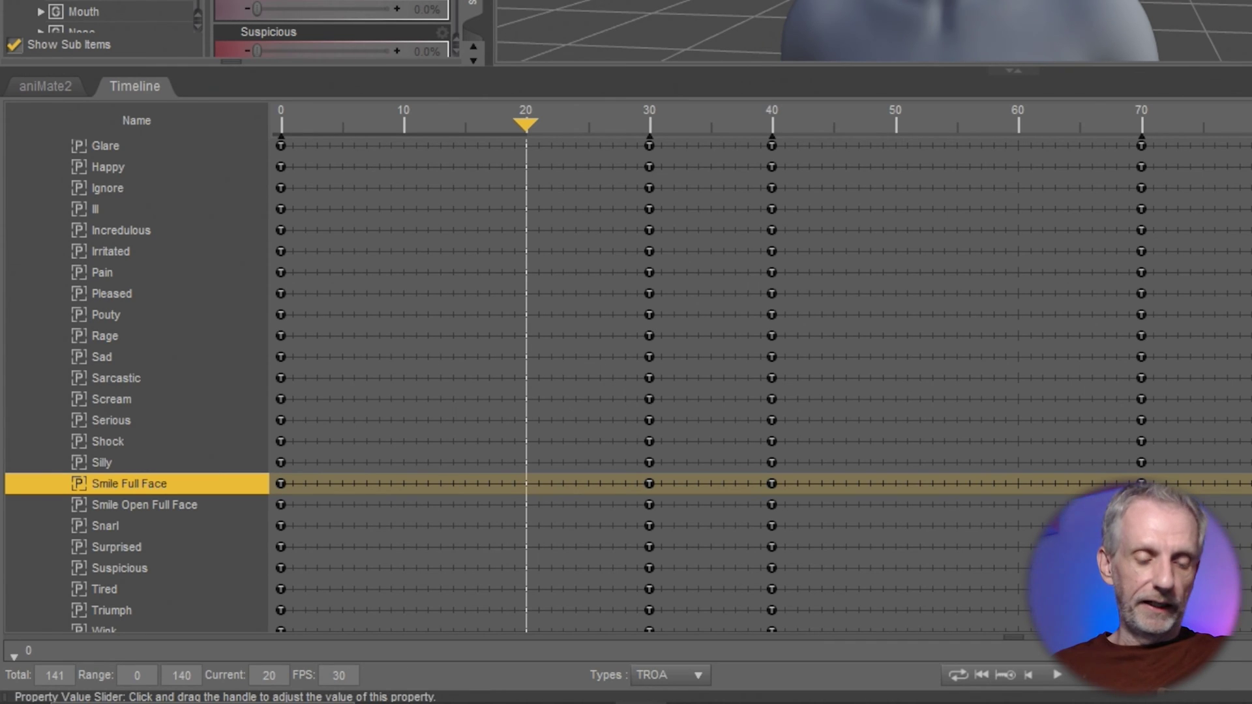
{"action": "left_click_drag", "start_coordinate": [158, 196], "coordinate": [276, 201]}
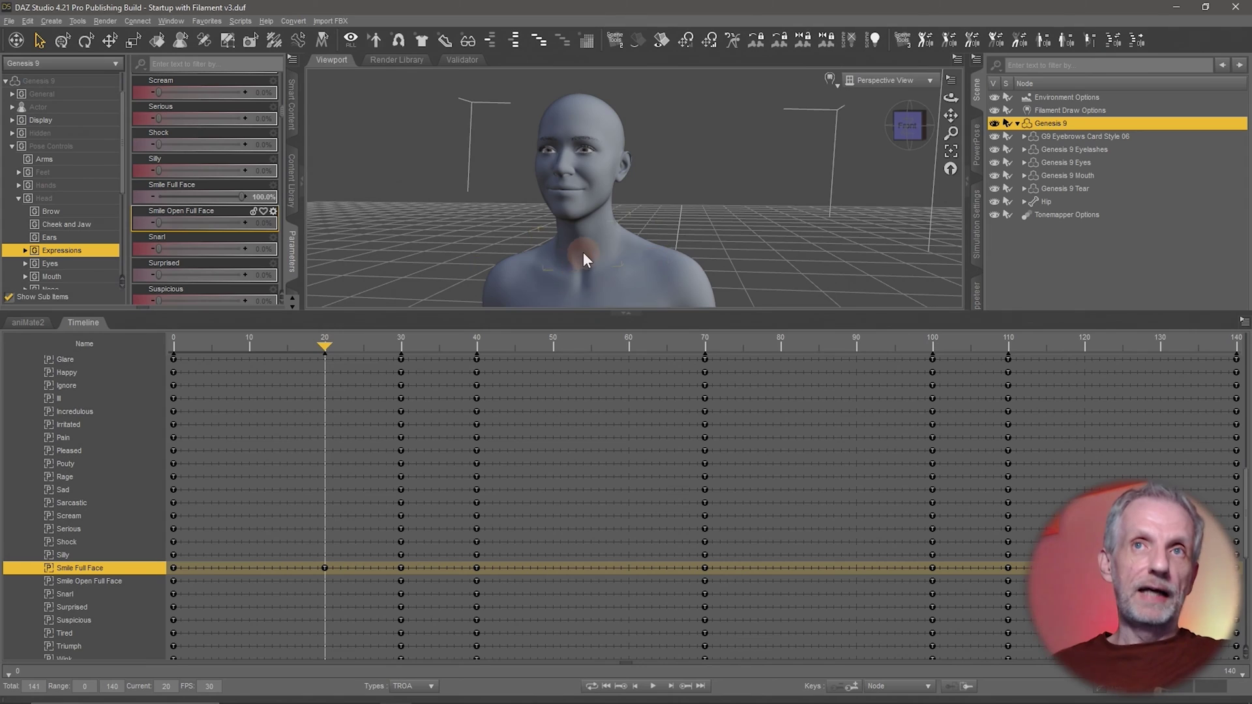
{"action": "mouse_move", "coordinate": [325, 344]}
{"action": "left_mouse_down"}
{"action": "mouse_move", "coordinate": [416, 341]}
{"action": "mouse_move", "coordinate": [322, 344]}
{"action": "mouse_move", "coordinate": [391, 347]}
{"action": "mouse_move", "coordinate": [314, 360]}
{"action": "left_mouse_up"}
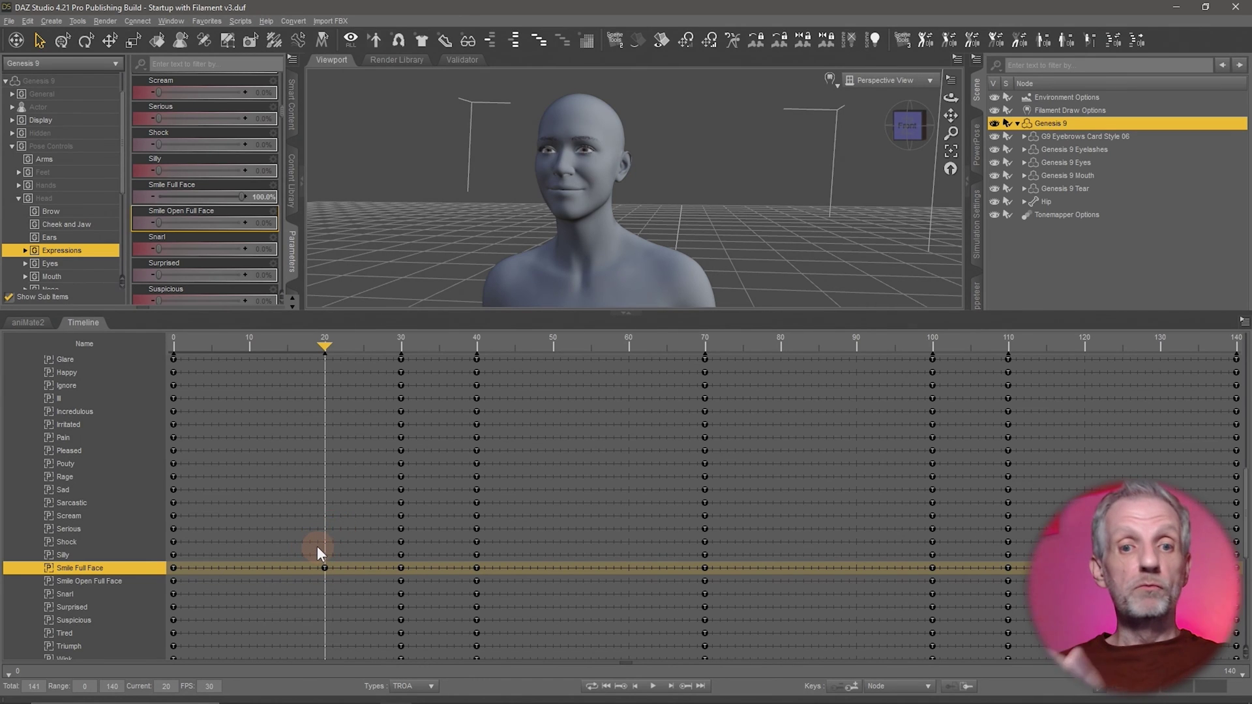
- Expand the Expressions tracks and select the Afraid, Angry and Bored keys at frame 0
{"action": "scroll", "coordinate": [318, 544], "scroll_direction": "up", "scroll_amount": 10}
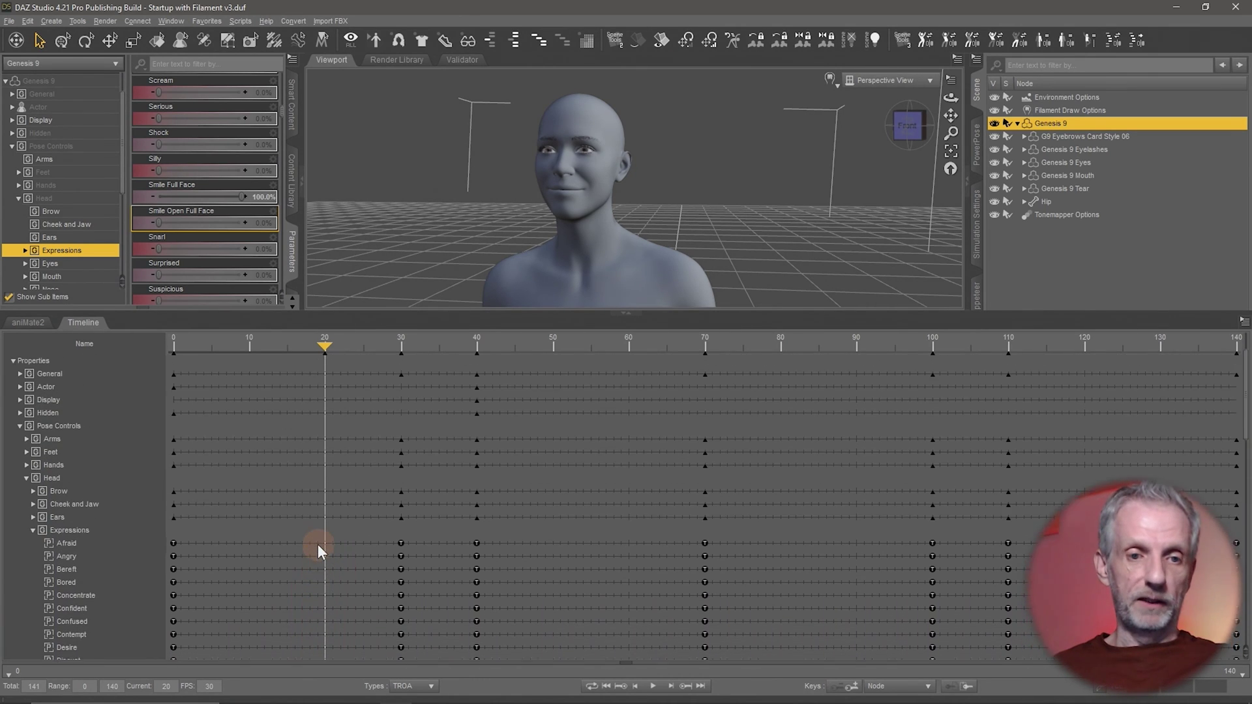
{"action": "scroll", "coordinate": [318, 544], "scroll_direction": "up", "scroll_amount": 1}
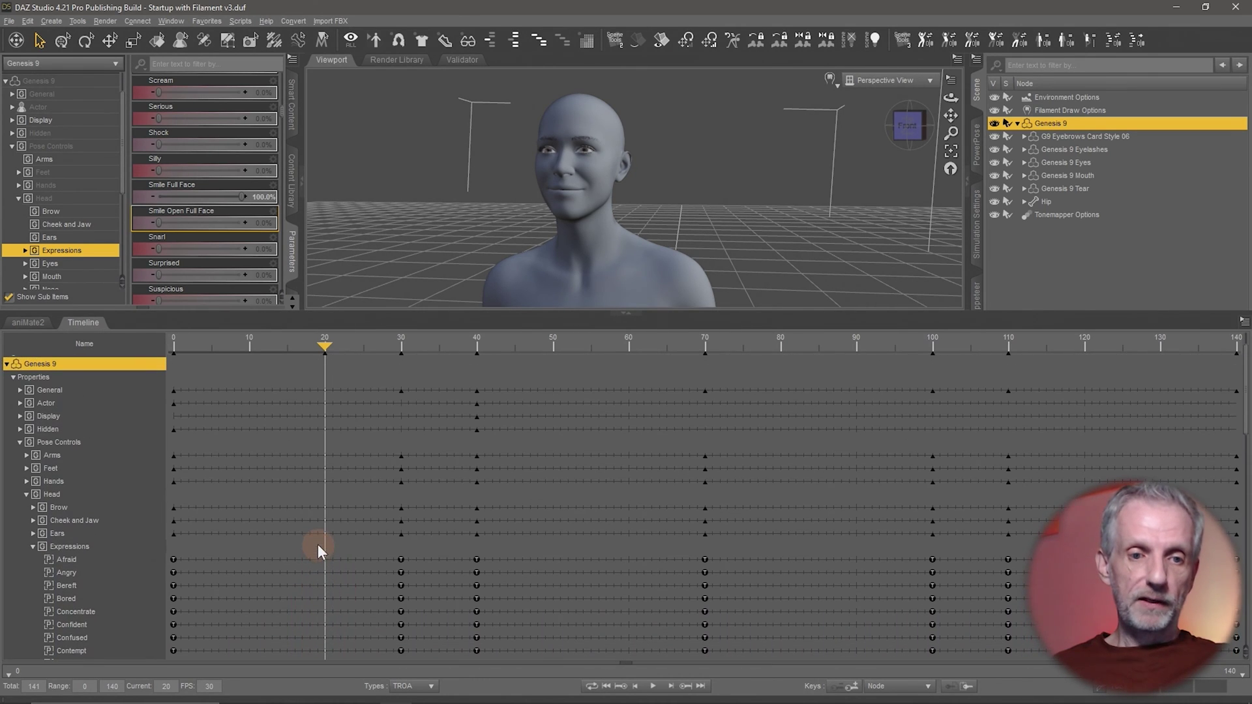
{"action": "left_click", "coordinate": [46, 549]}
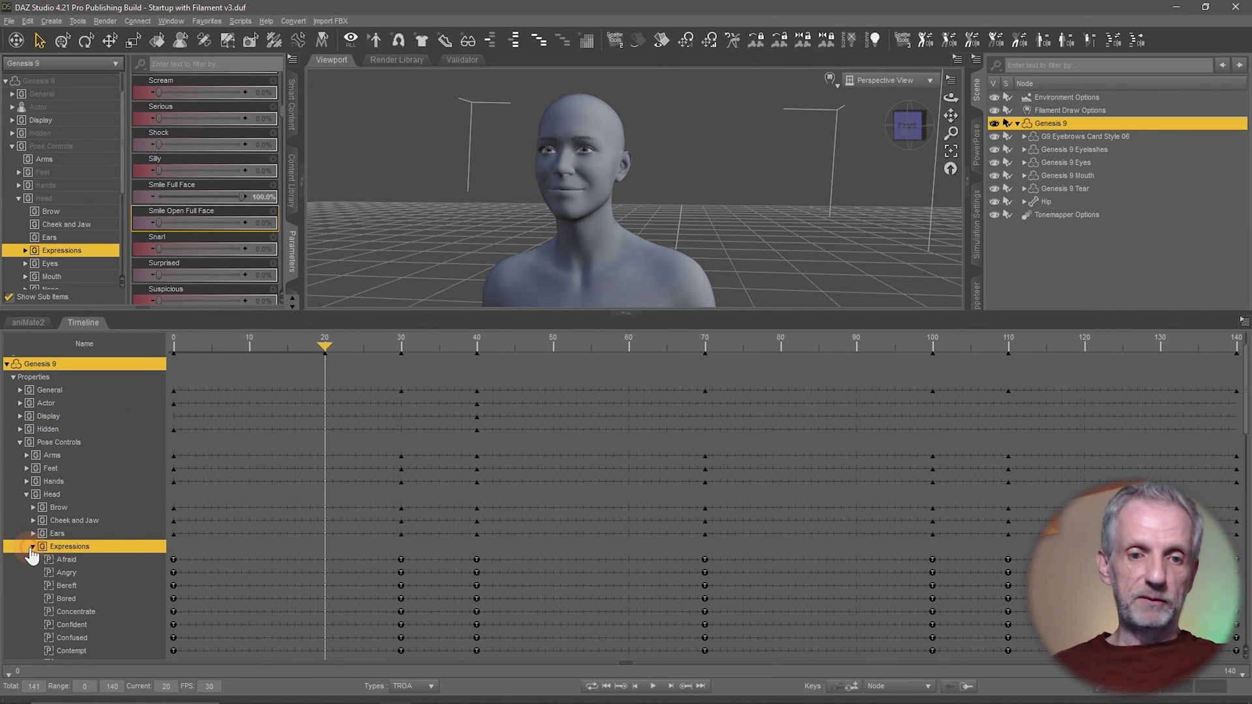
{"action": "left_click", "coordinate": [33, 549]}
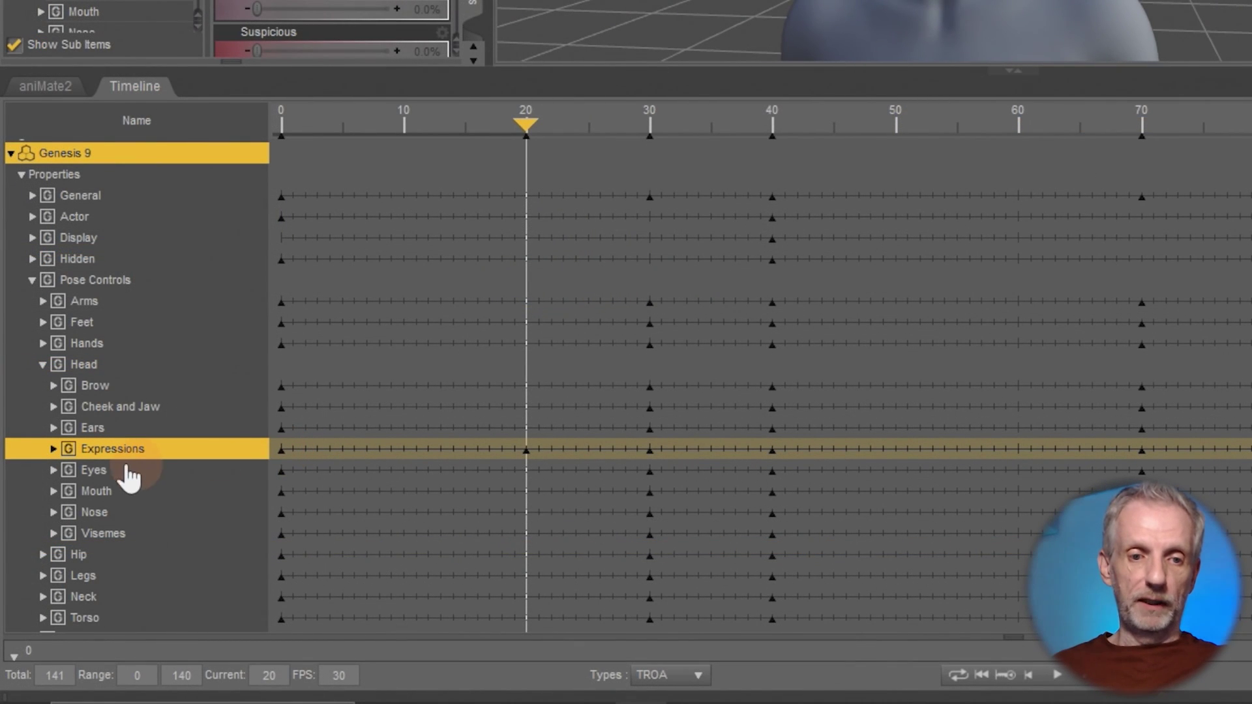
{"action": "left_click", "coordinate": [54, 450]}
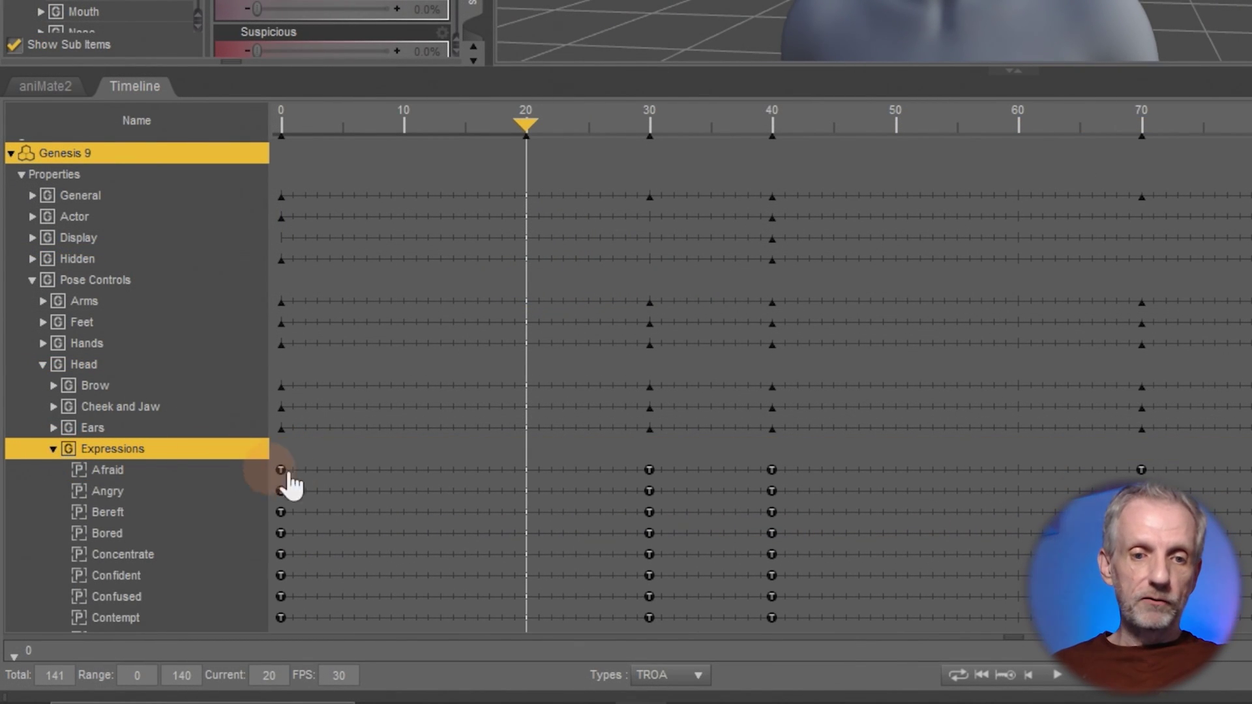
{"action": "left_click", "coordinate": [280, 471]}
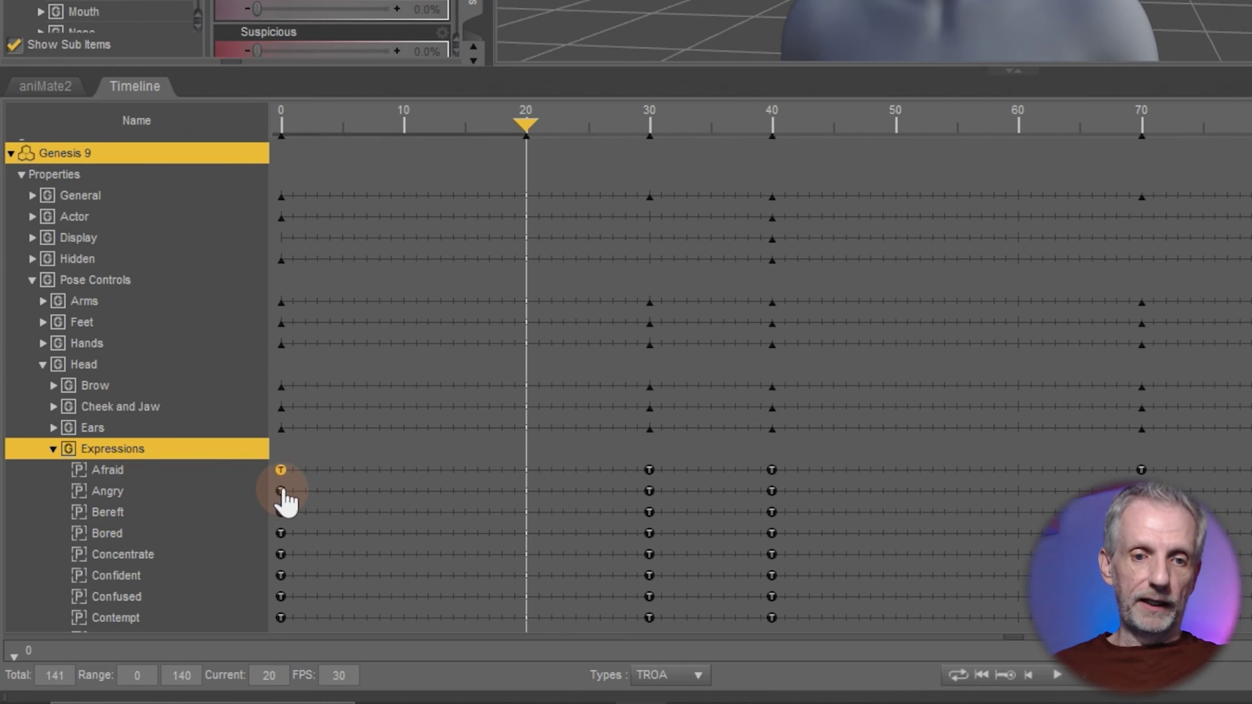
{"action": "left_click", "coordinate": [280, 491]}
{"action": "left_click", "coordinate": [280, 533]}
{"action": "left_click", "coordinate": [650, 470]}
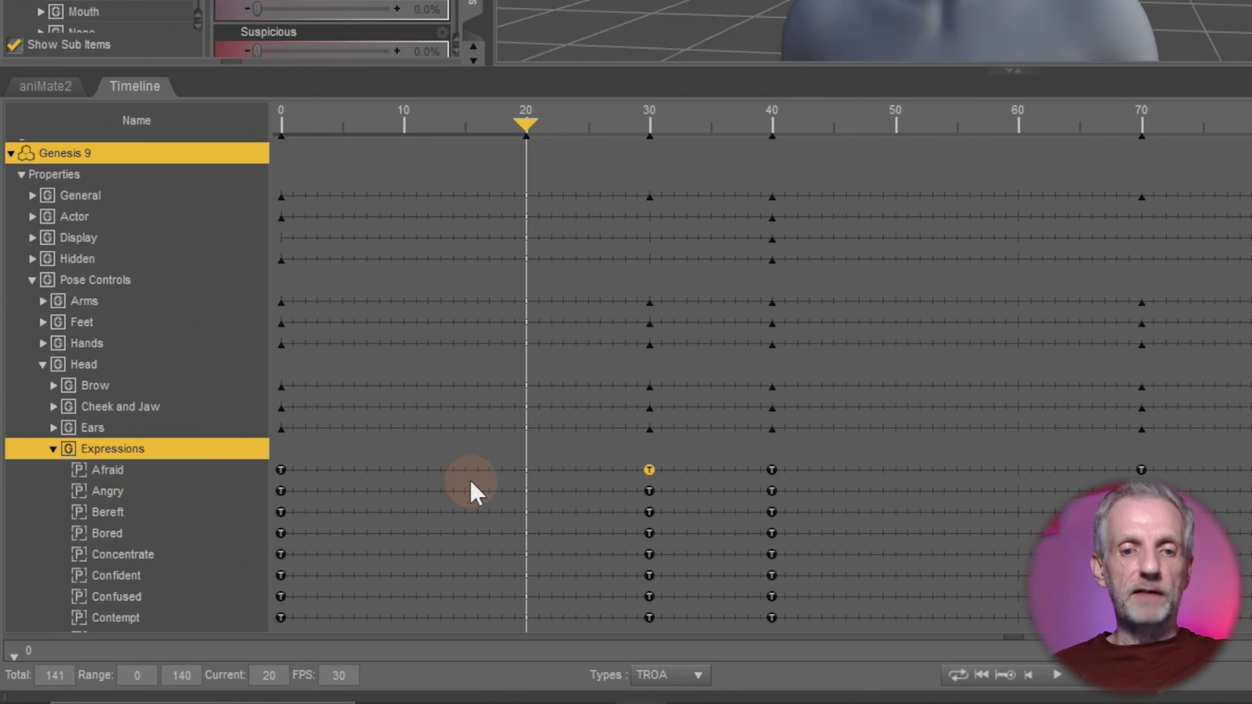
- Marquee-select the expression keys on sixteen rows across frames 0–70 and delete them
{"action": "scroll", "coordinate": [475, 495], "scroll_direction": "down", "scroll_amount": 4}
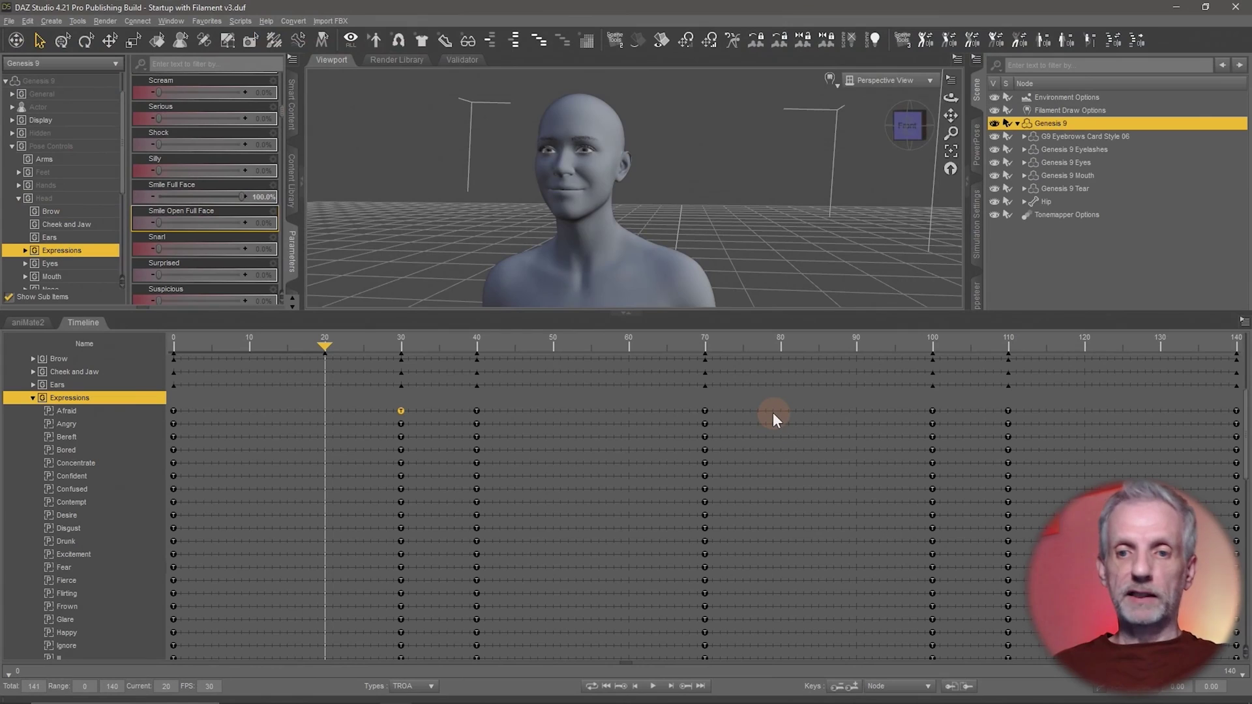
{"action": "left_click_drag", "start_coordinate": [1237, 219], "coordinate": [582, 518]}
{"action": "left_click_drag", "start_coordinate": [360, 598], "coordinate": [163, 602]}
{"action": "right_click", "coordinate": [478, 518]}
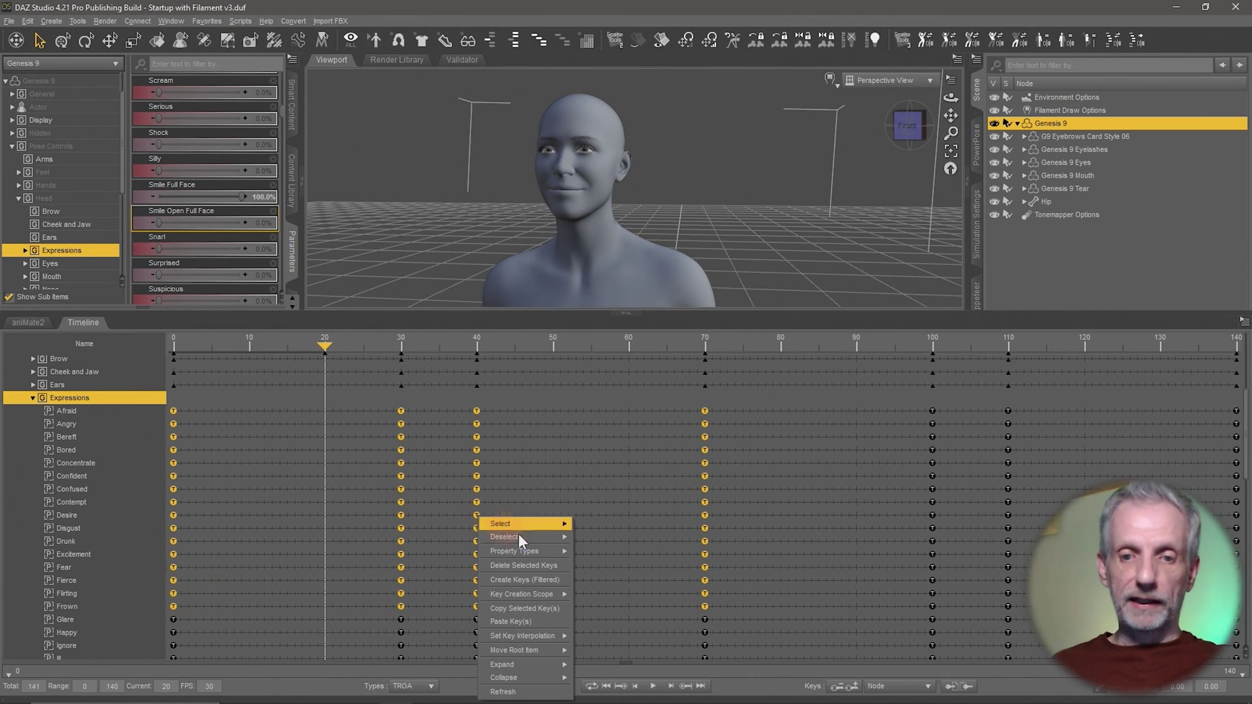
{"action": "left_click", "coordinate": [554, 566]}
- Collapse the Expressions tracks and set the animation to 150 total frames
{"action": "scroll", "coordinate": [484, 524], "scroll_direction": "down", "scroll_amount": 5}
{"action": "scroll", "coordinate": [484, 523], "scroll_direction": "up", "scroll_amount": 8}
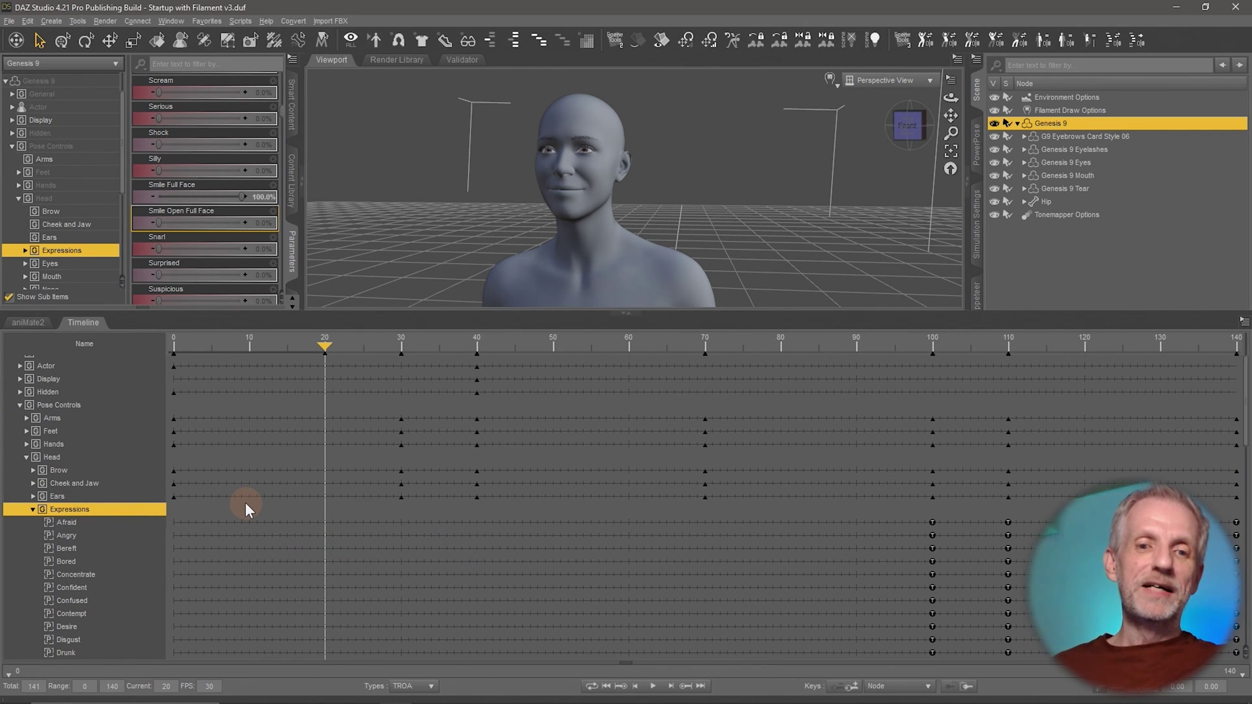
{"action": "left_click", "coordinate": [33, 509]}
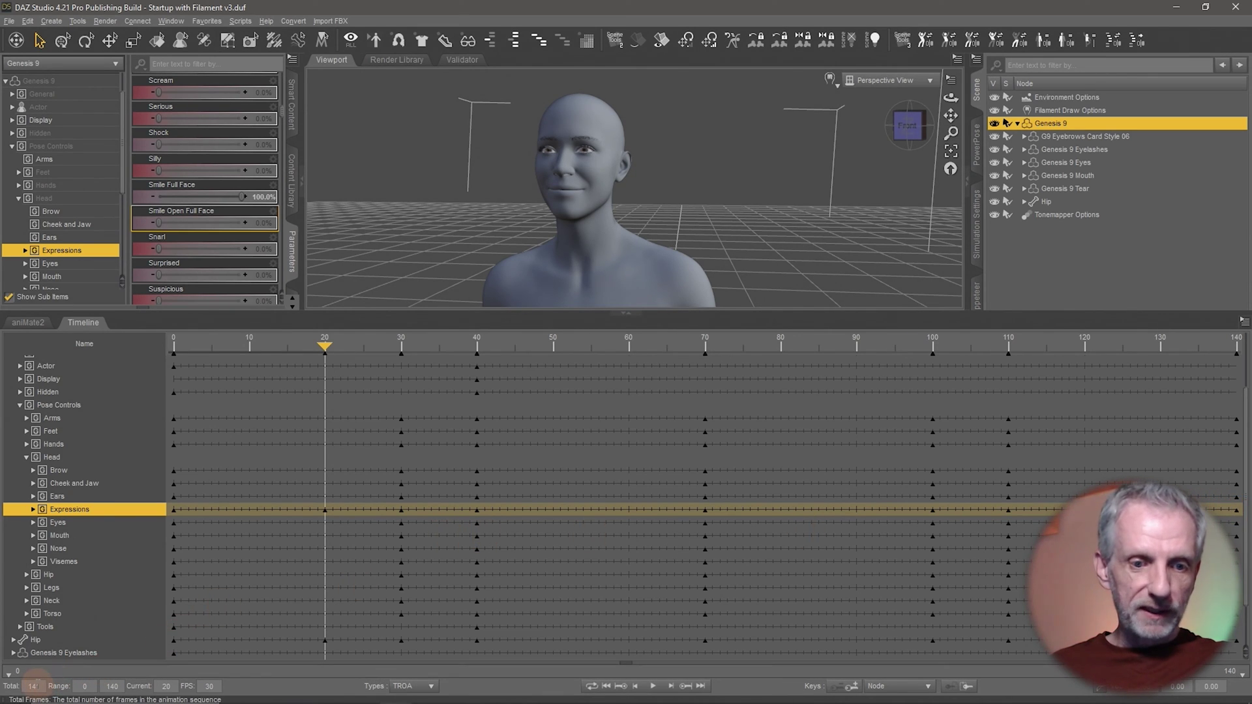
{"action": "type", "text": "150"}
{"action": "key", "text": "Return"}
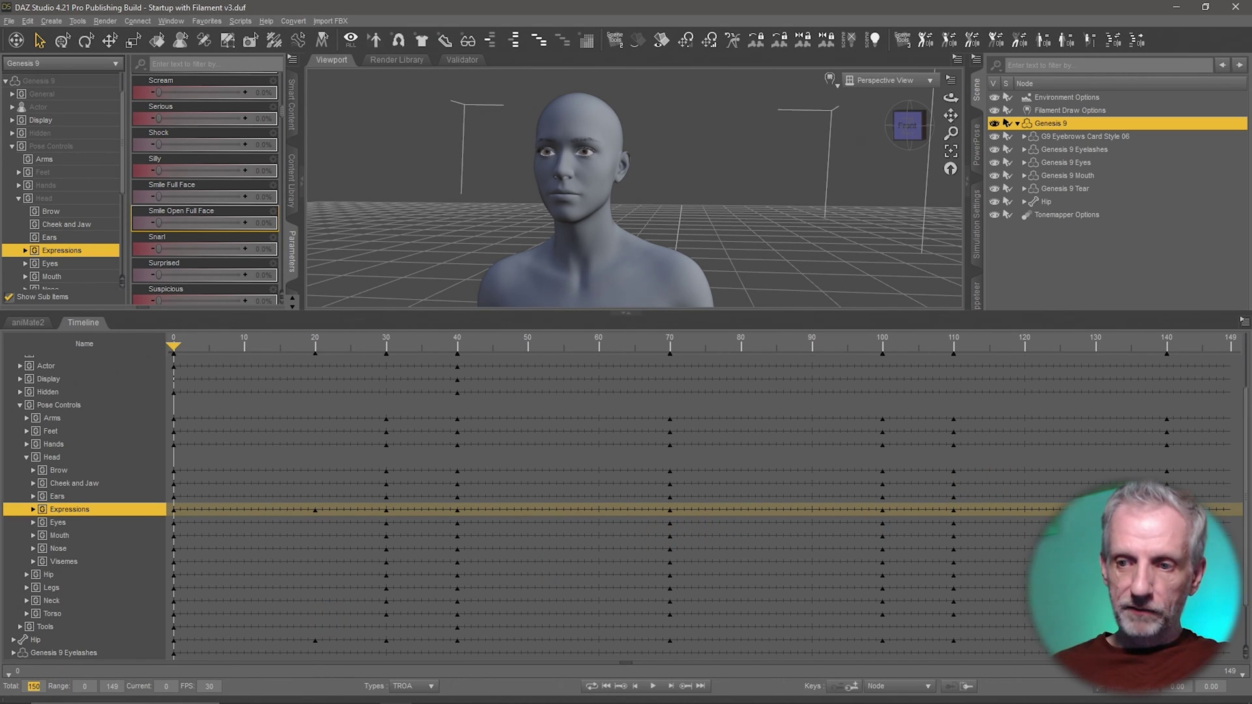
- Delete the Expressions track keys after frame 0
{"action": "left_click_drag", "start_coordinate": [1062, 508], "coordinate": [158, 514]}
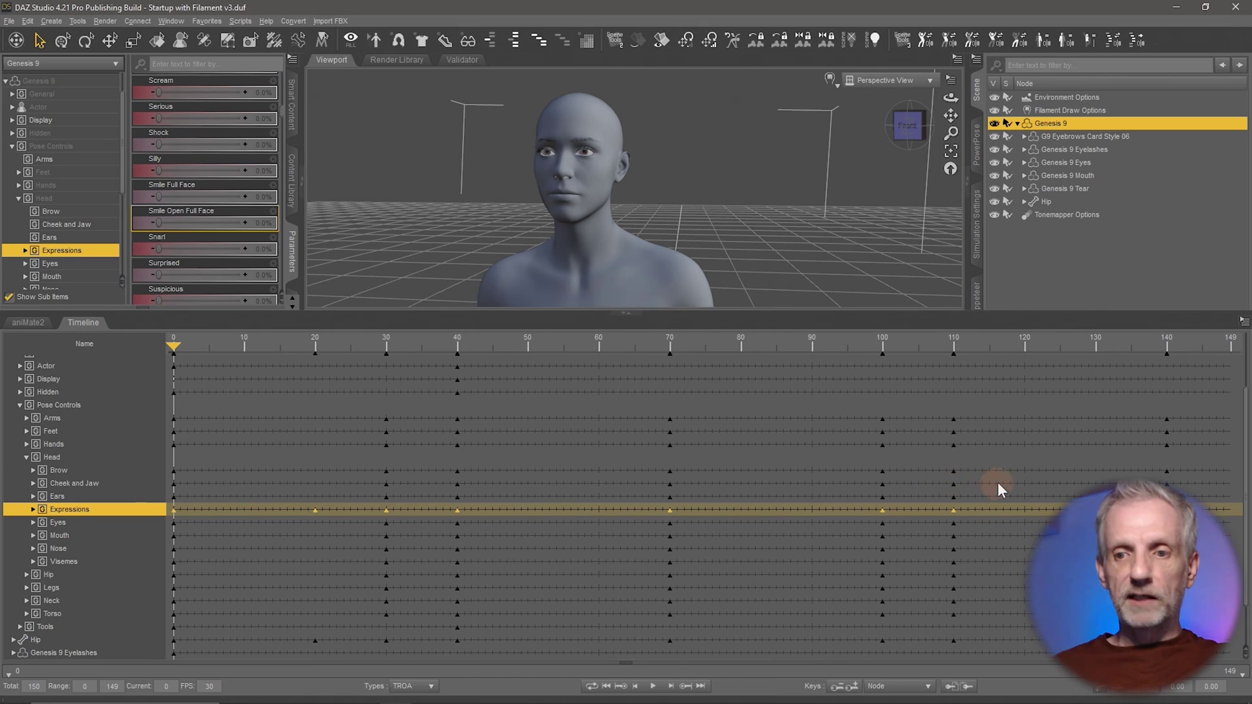
{"action": "right_click", "coordinate": [460, 510]}
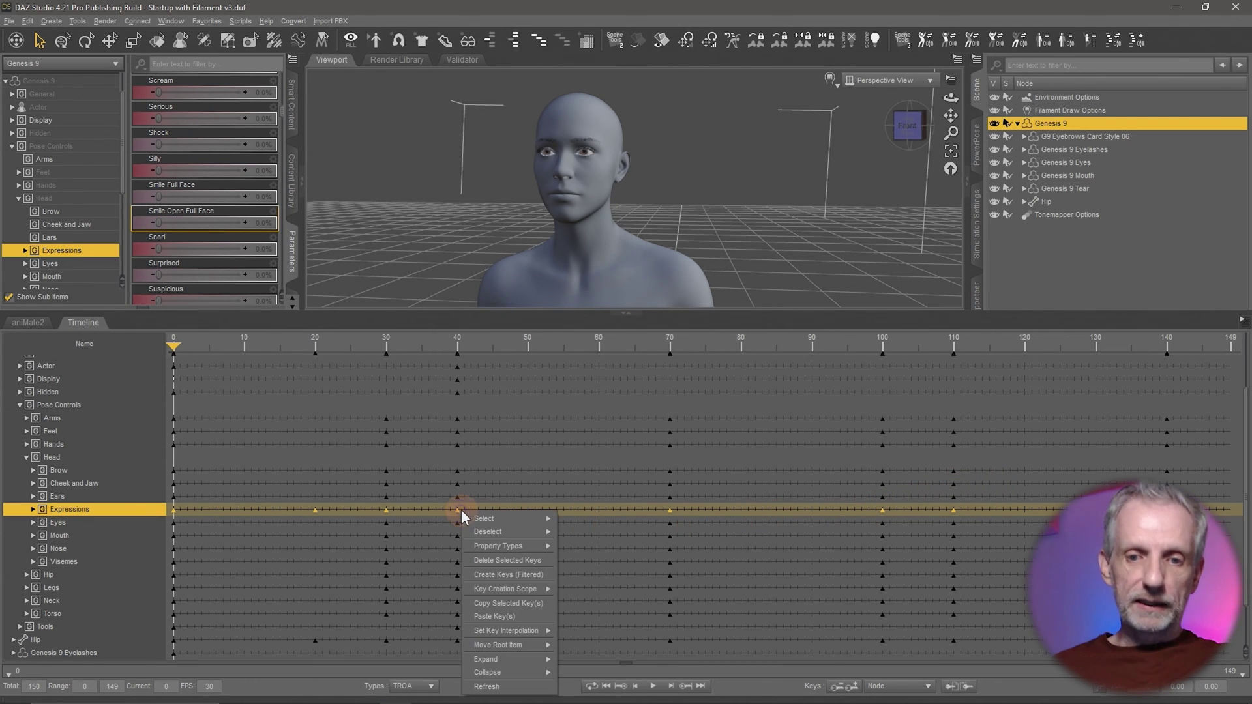
{"action": "left_click", "coordinate": [535, 565]}
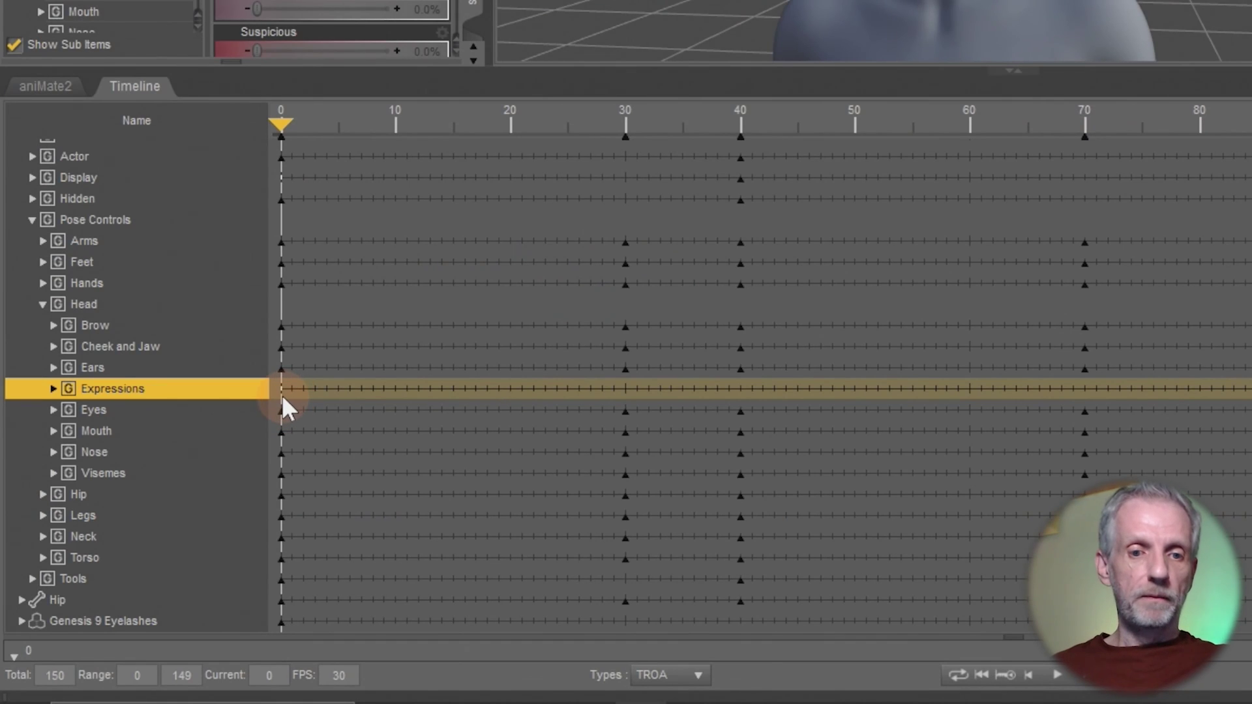
- List the individual expressions and select the Smile Full Face and Smile Open Full Face tracks
{"action": "left_click", "coordinate": [53, 389]}
{"action": "scroll", "coordinate": [460, 430], "scroll_direction": "down", "scroll_amount": 5}
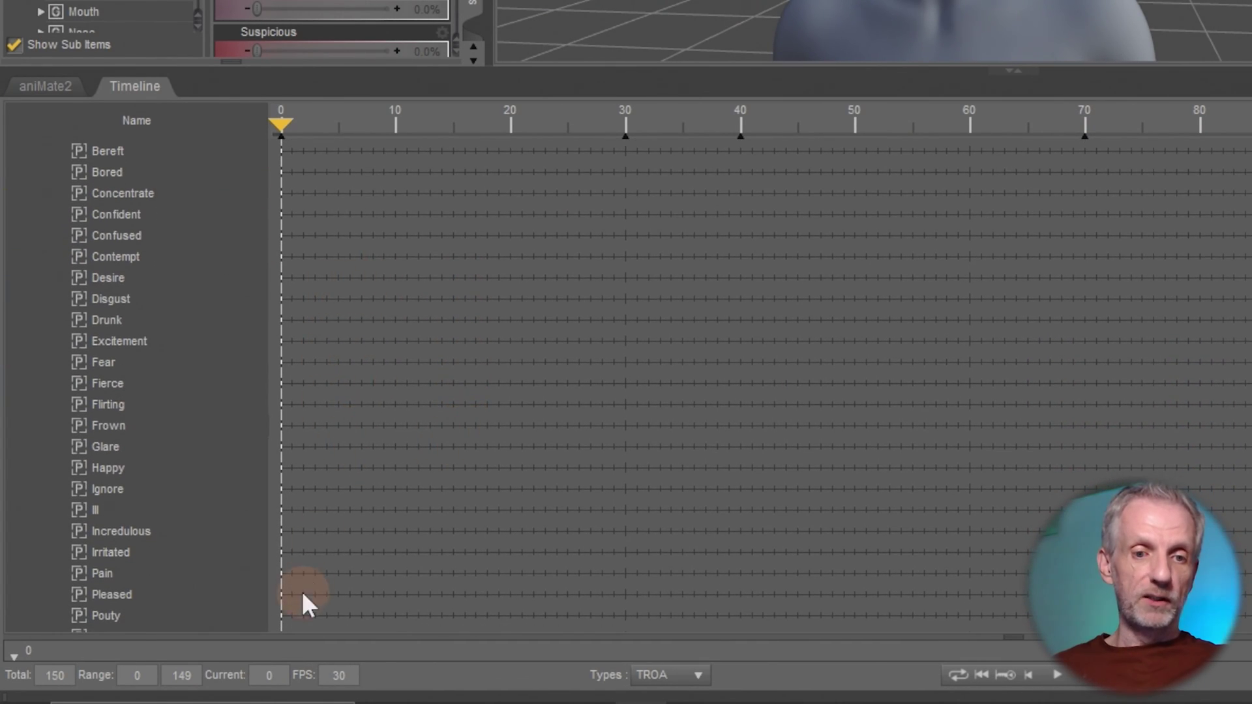
{"action": "scroll", "coordinate": [324, 482], "scroll_direction": "down", "scroll_amount": 6}
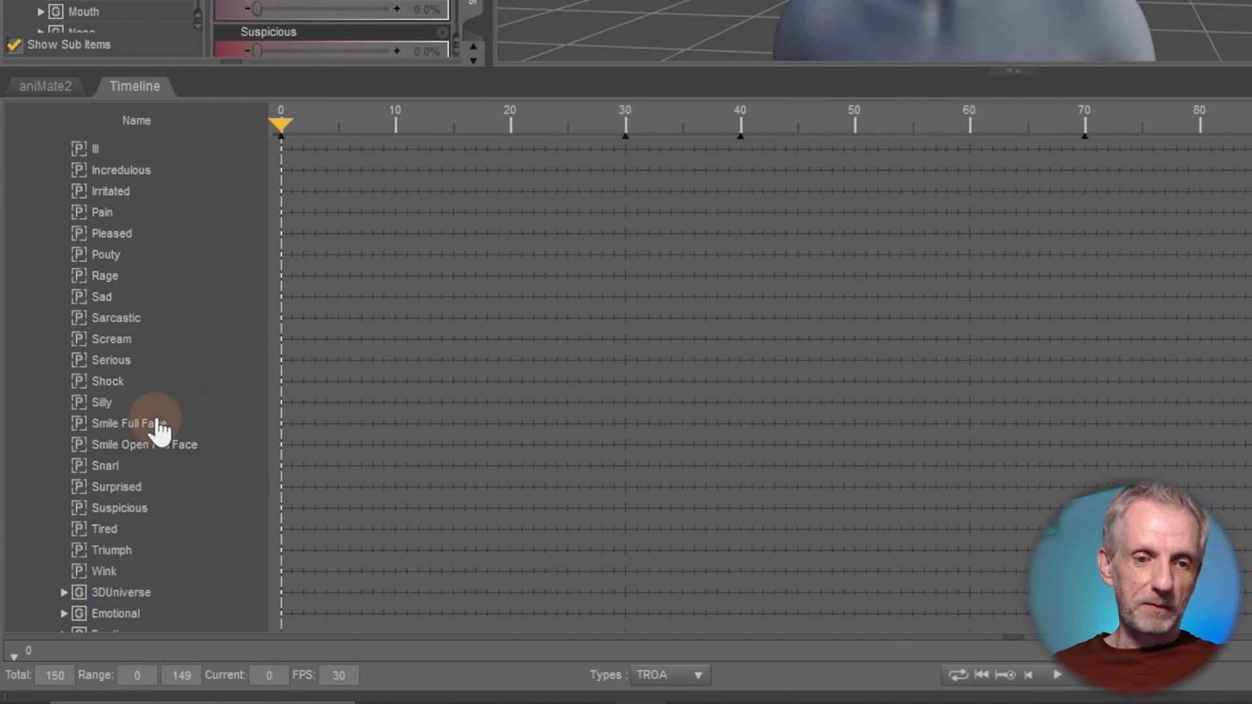
{"action": "left_click", "coordinate": [173, 428]}
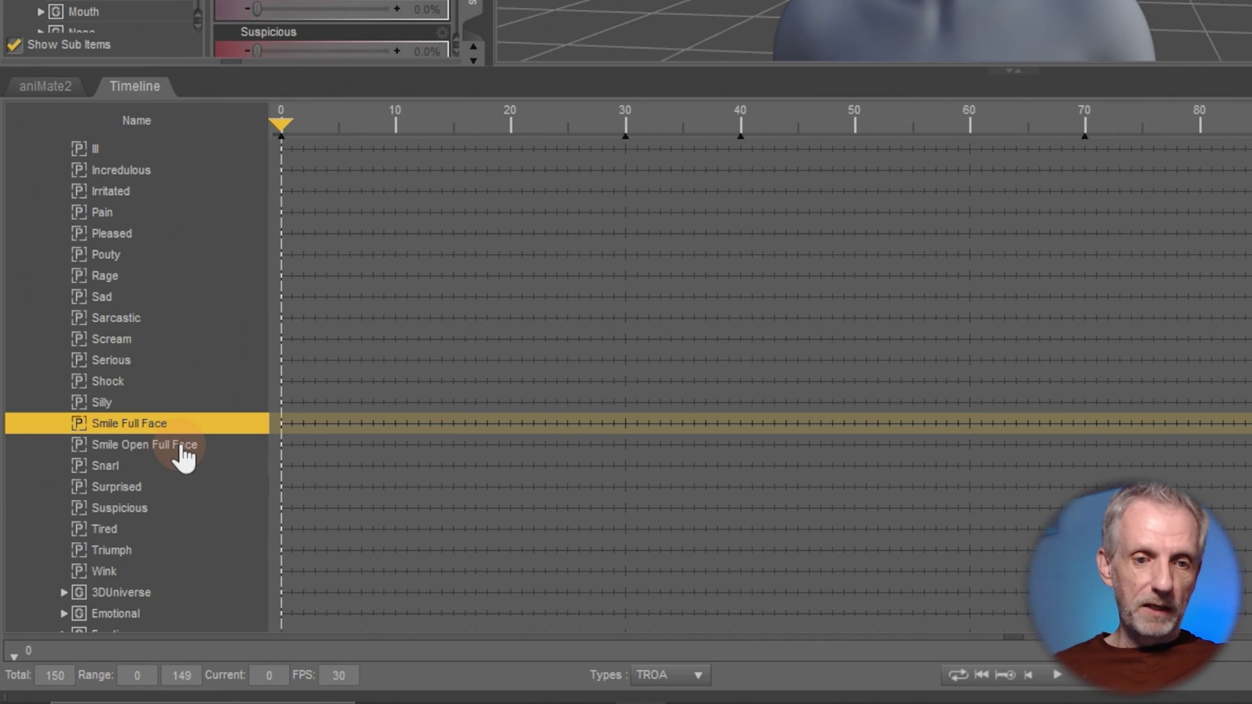
{"action": "left_click", "coordinate": [183, 447], "text": "ctrl"}
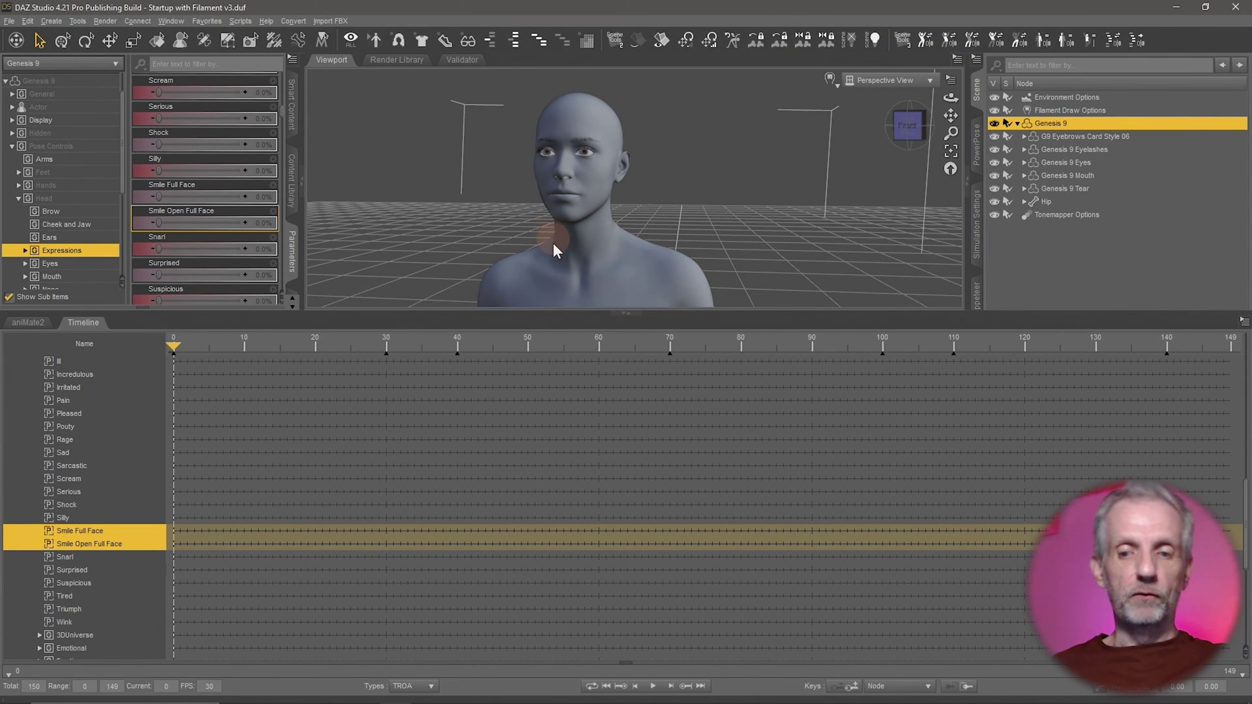
{"action": "left_click", "coordinate": [566, 354]}
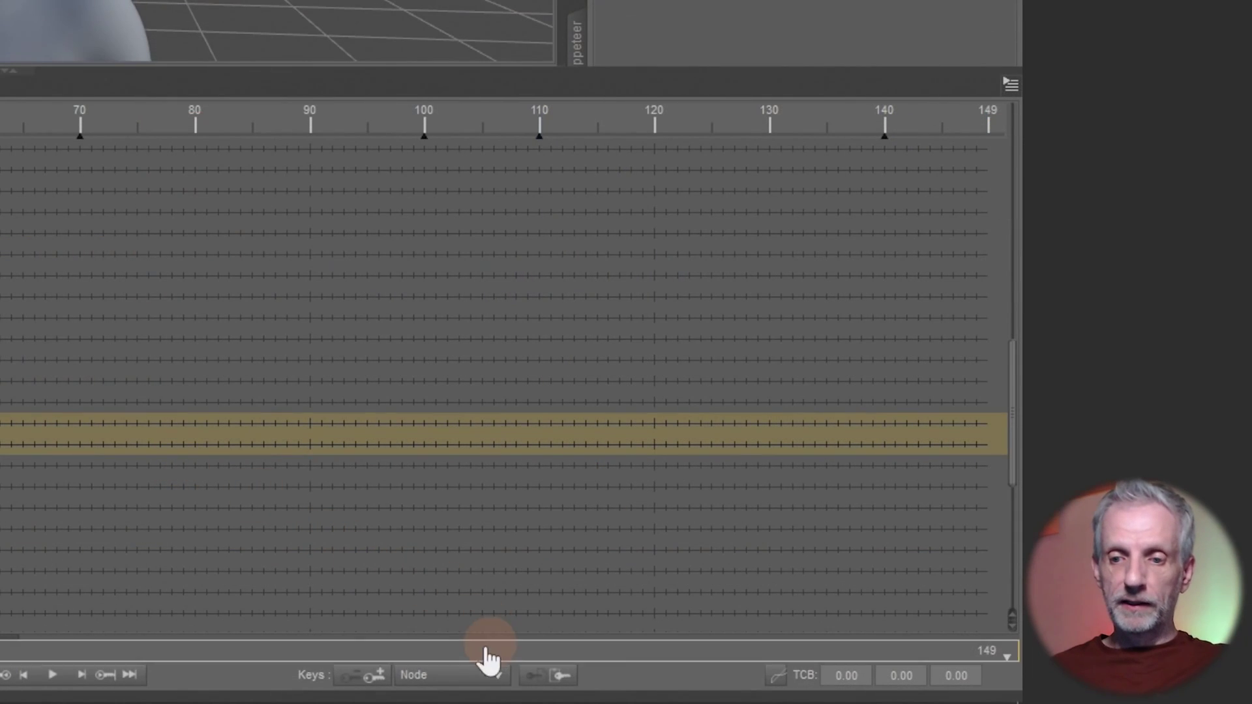
- Make new keys apply to Properties and reselect both smile tracks
{"action": "left_click", "coordinate": [929, 688]}
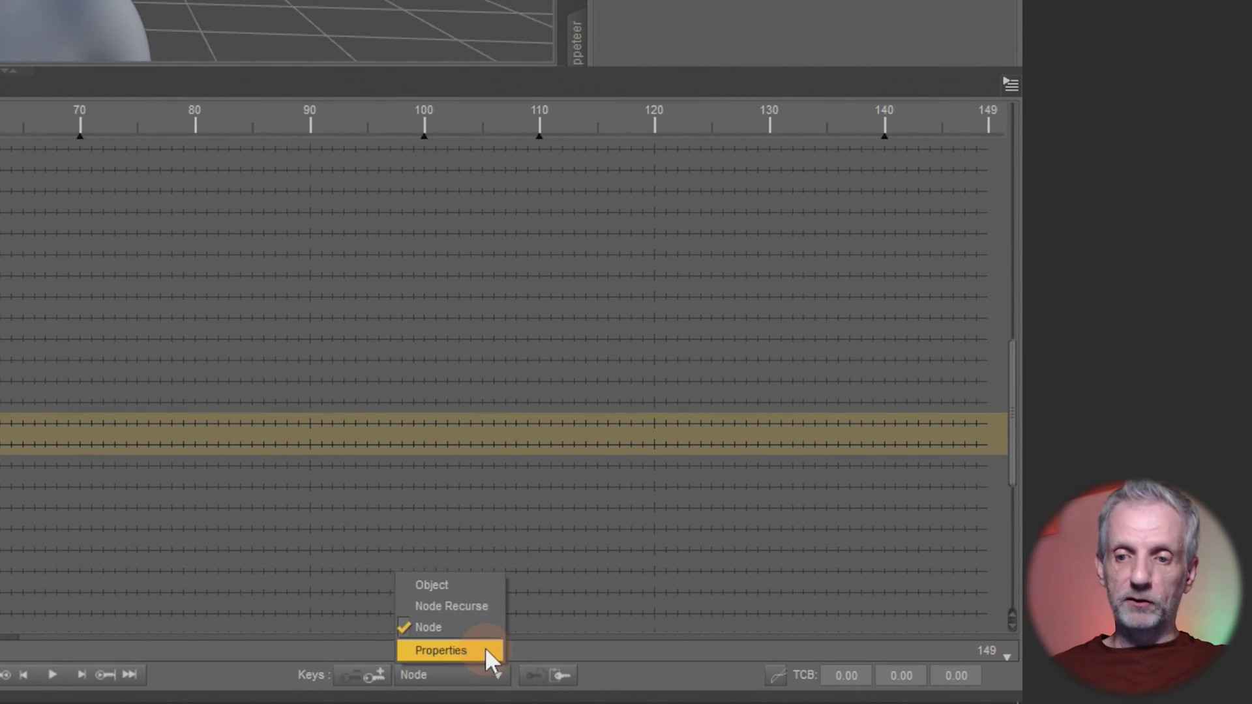
{"action": "left_click", "coordinate": [484, 649]}
{"action": "scroll", "coordinate": [496, 366], "scroll_direction": "down", "scroll_amount": 6}
{"action": "scroll", "coordinate": [496, 385], "scroll_direction": "up", "scroll_amount": 3}
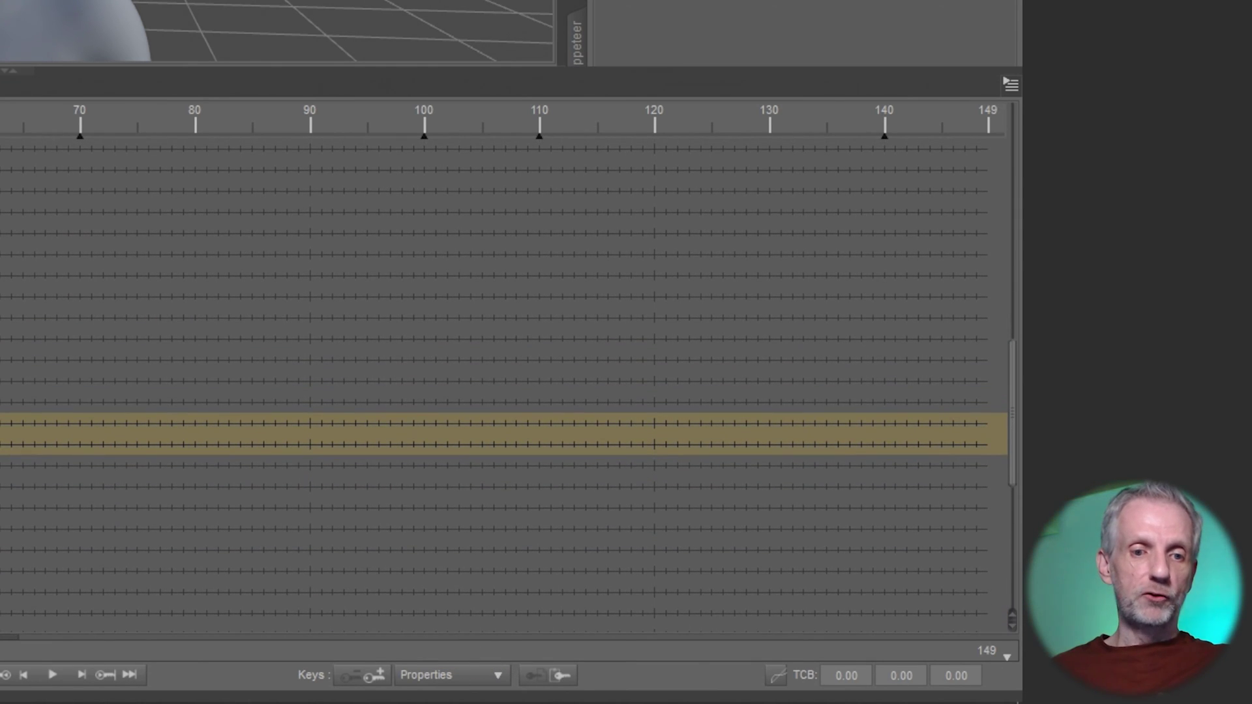
{"action": "left_click", "coordinate": [496, 424]}
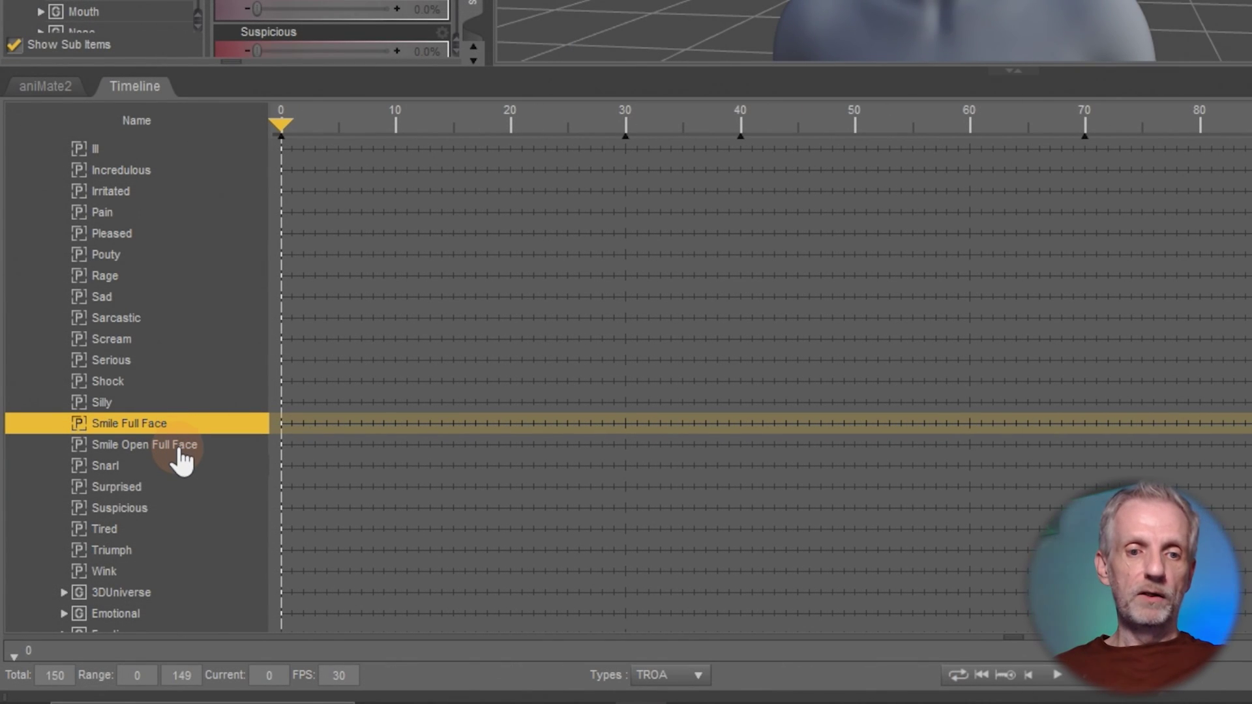
{"action": "left_click", "coordinate": [180, 445], "text": "shift"}
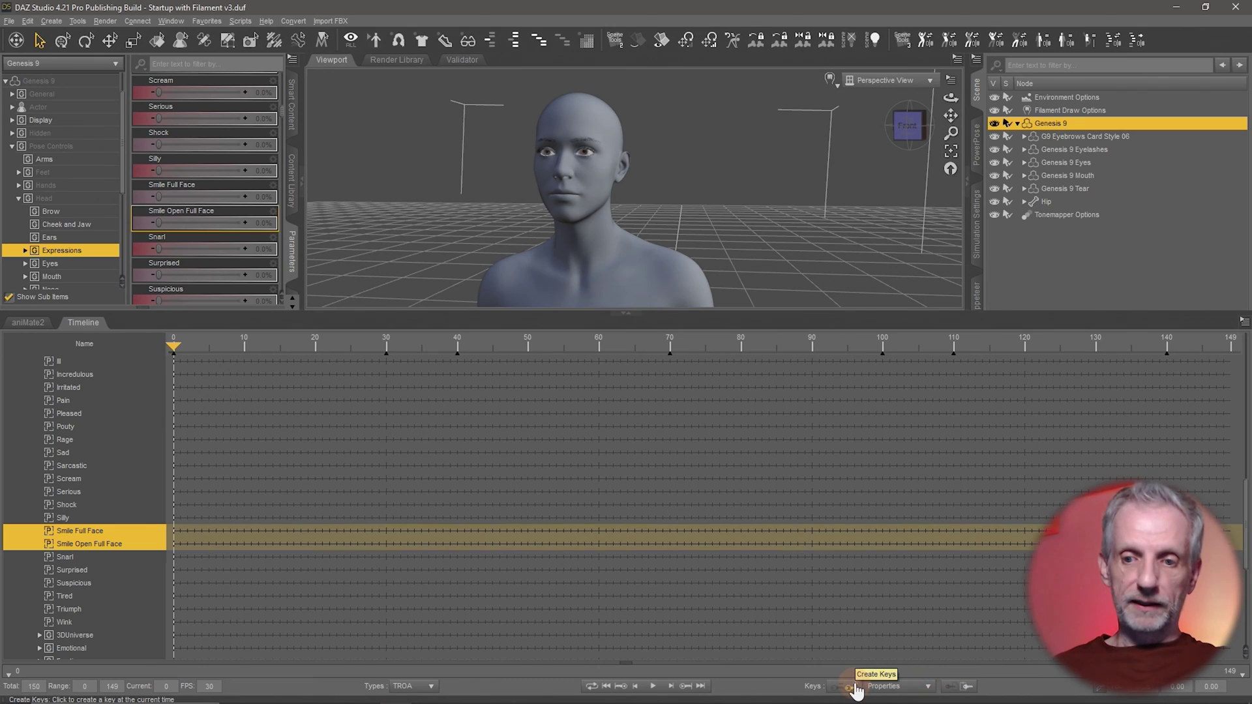
- Key Smile Full Face and Smile Open Full Face at frame 0 and again at frame 20
{"action": "left_click", "coordinate": [853, 687]}
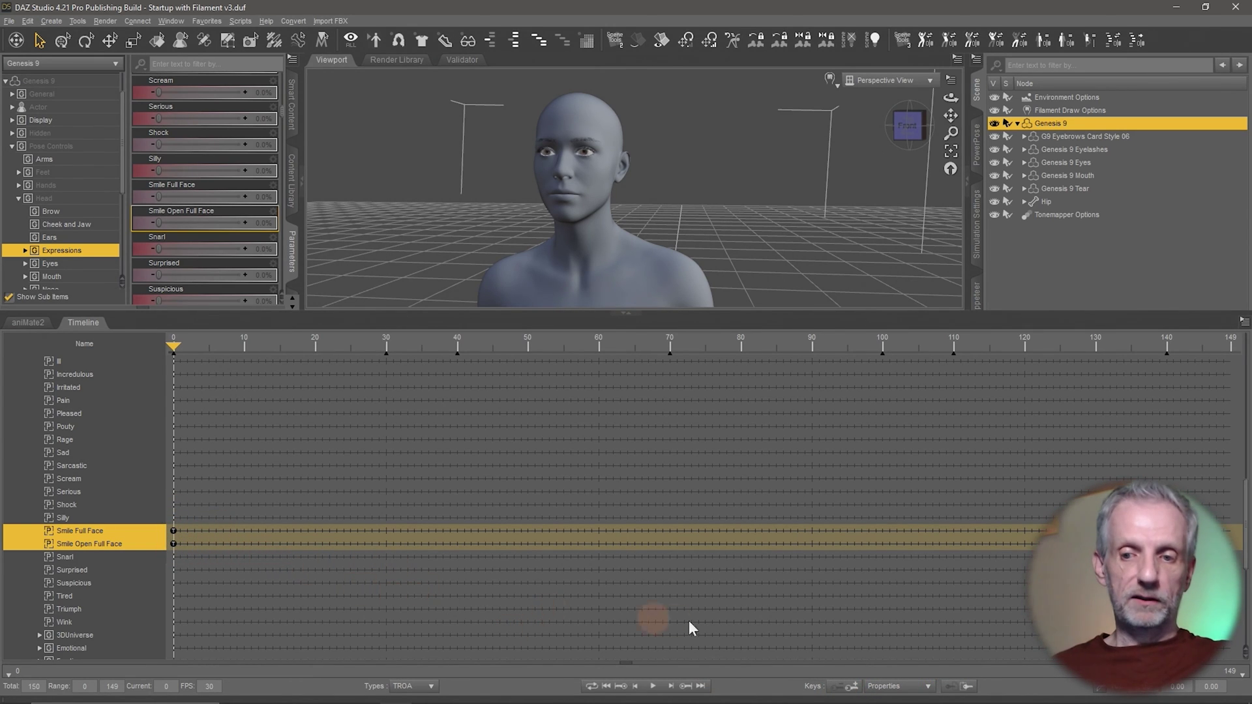
{"action": "left_click", "coordinate": [909, 688]}
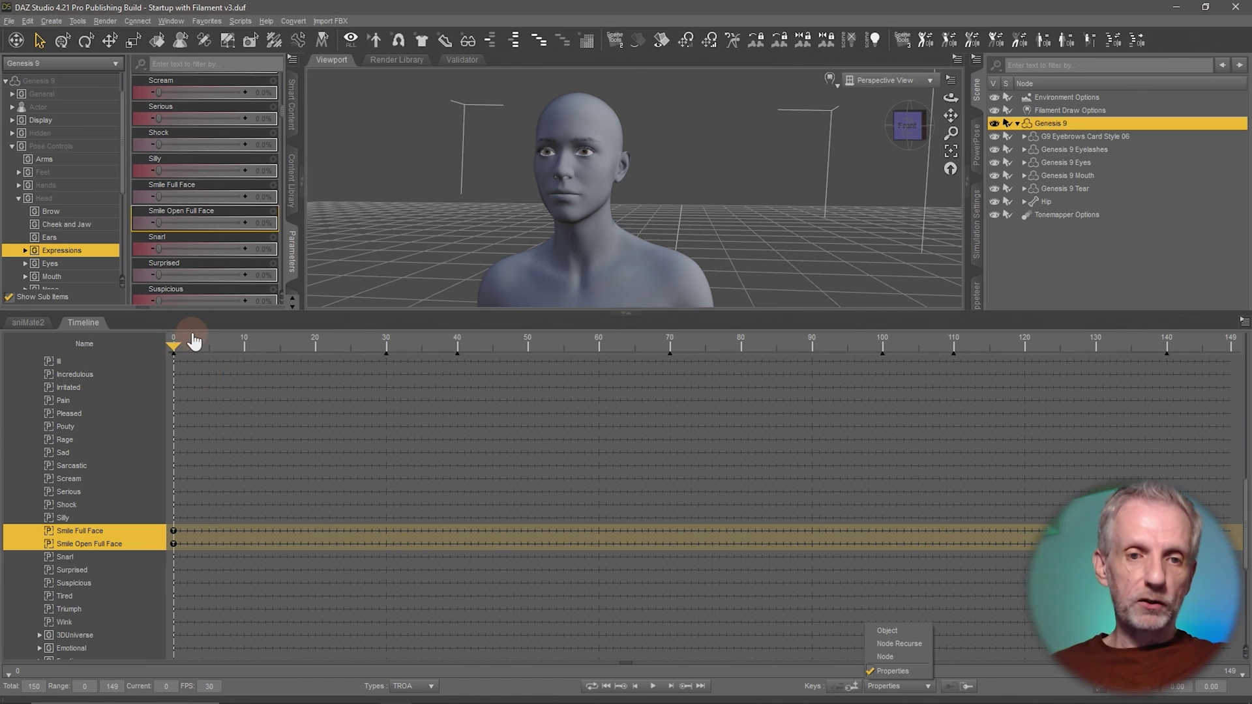
{"action": "left_click", "coordinate": [173, 344]}
{"action": "left_click_drag", "start_coordinate": [174, 344], "coordinate": [305, 348]}
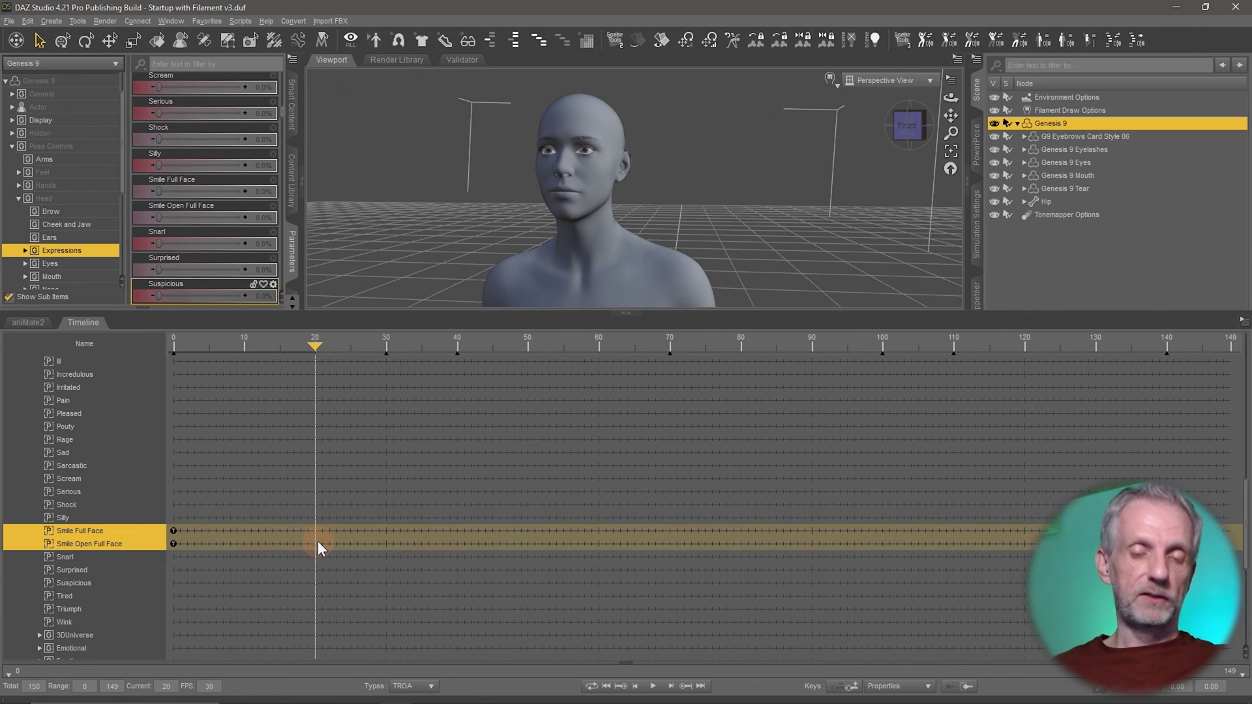
{"action": "left_click", "coordinate": [582, 191]}
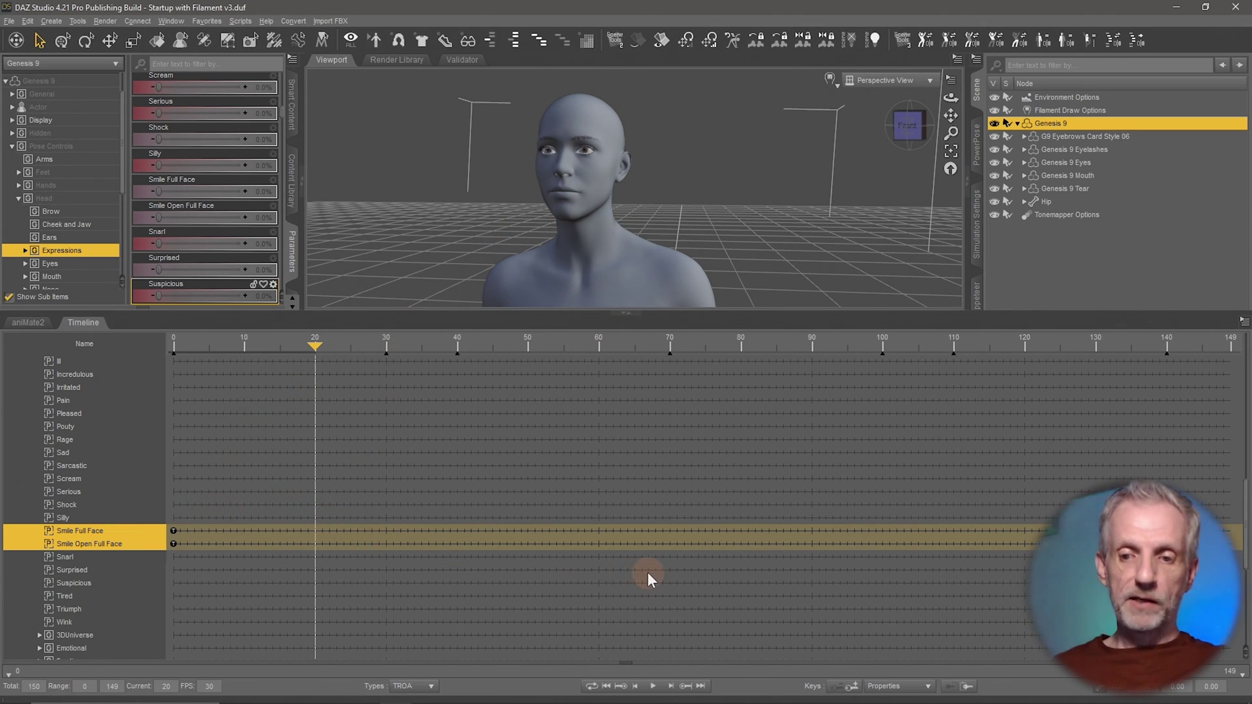
{"action": "left_click", "coordinate": [853, 688]}
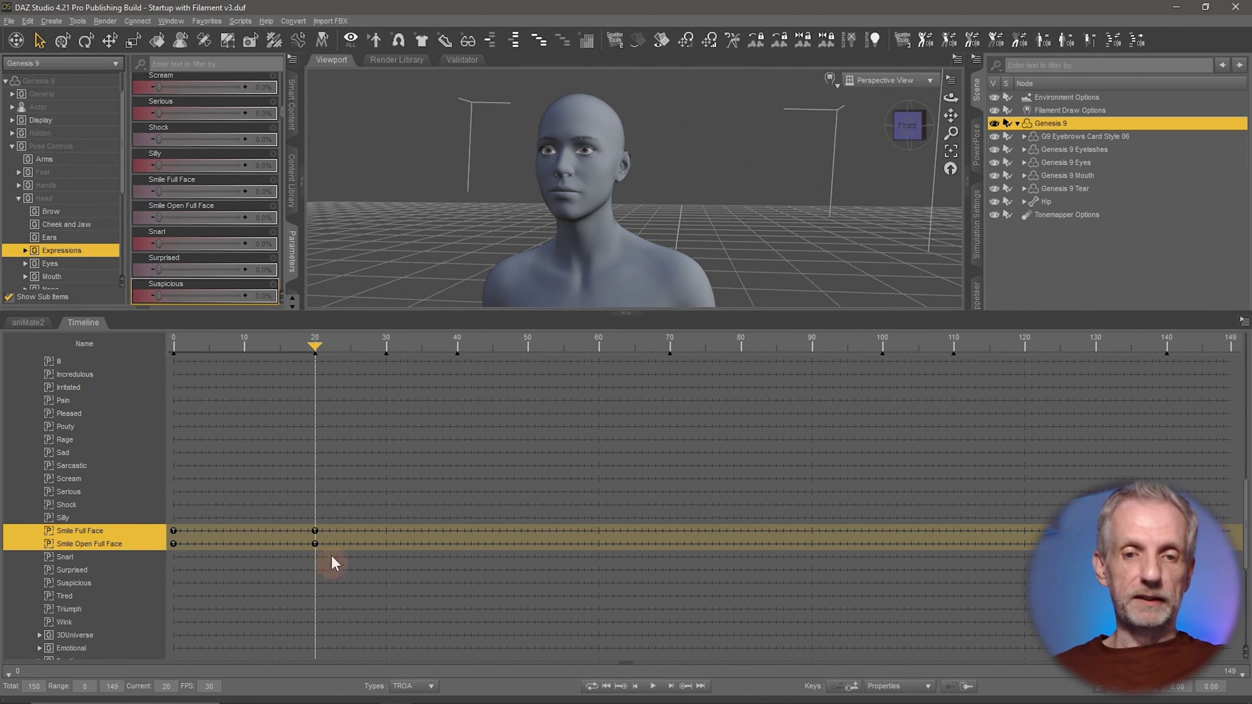
{"action": "left_click_drag", "start_coordinate": [317, 345], "coordinate": [384, 348]}
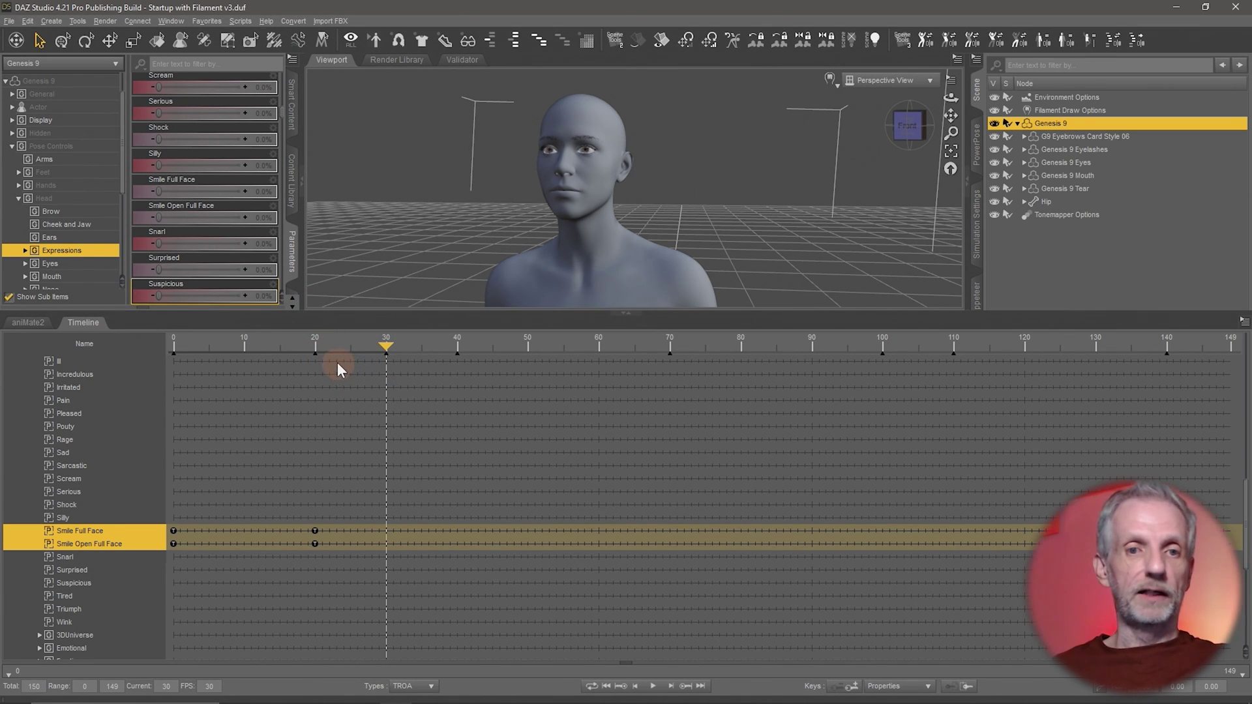
- At frame 30, set Smile Full Face to 30% and Smile Open Full Face to 10%
{"action": "left_click", "coordinate": [258, 192]}
{"action": "left_click", "coordinate": [270, 216]}
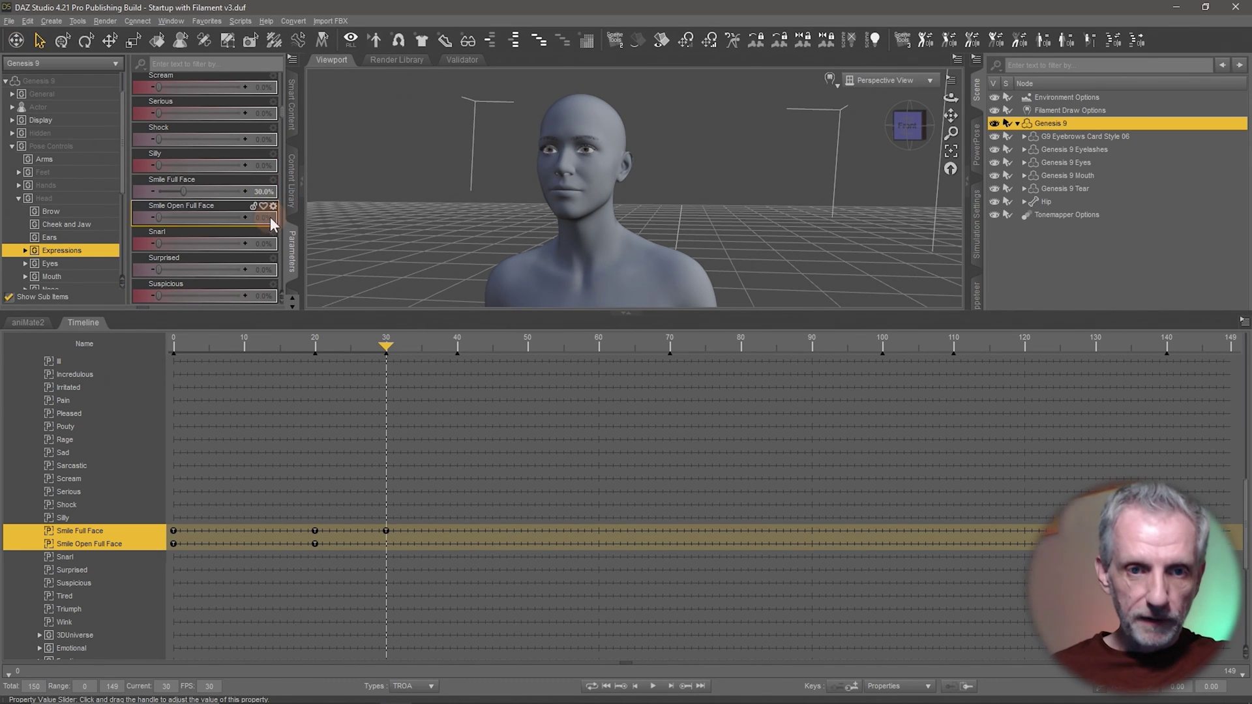
{"action": "type", "text": "10"}
{"action": "key", "text": "Return"}
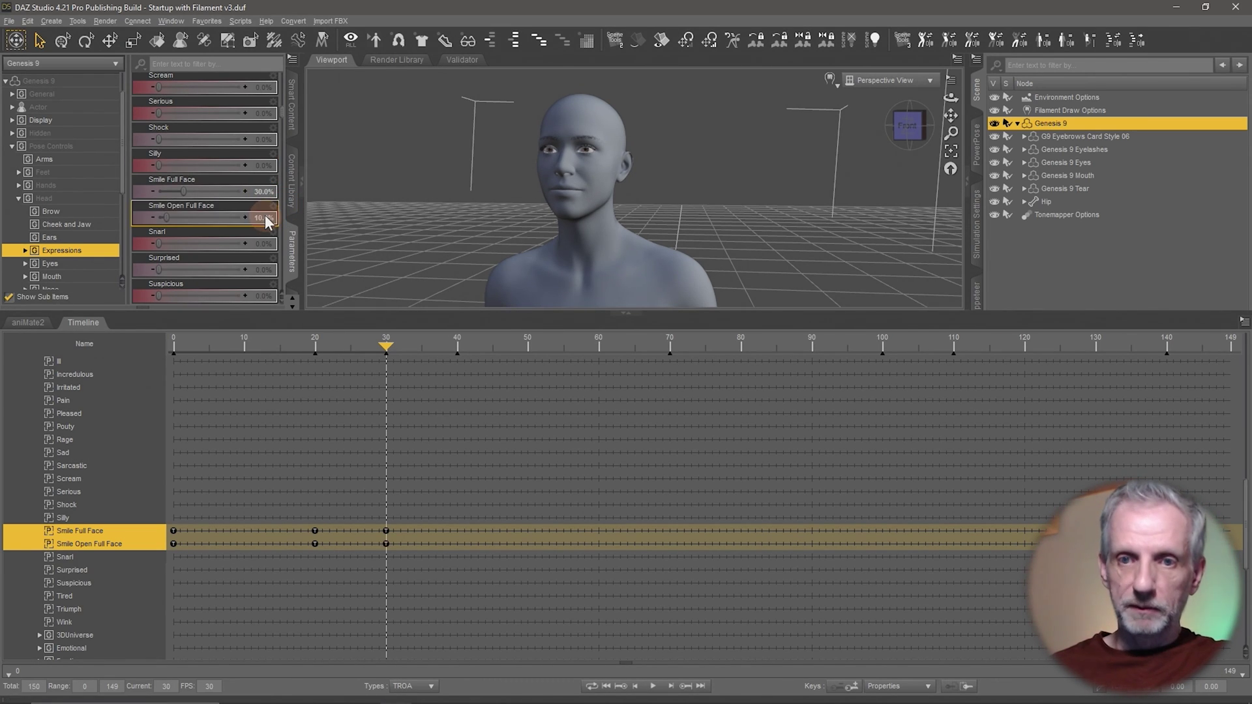
- Enlarge the viewport, preview the smile forming and hold both smiles with keys at frame 60
{"action": "left_click_drag", "start_coordinate": [494, 311], "coordinate": [494, 426]}
{"action": "scroll", "coordinate": [495, 527], "scroll_direction": "down", "scroll_amount": 3}
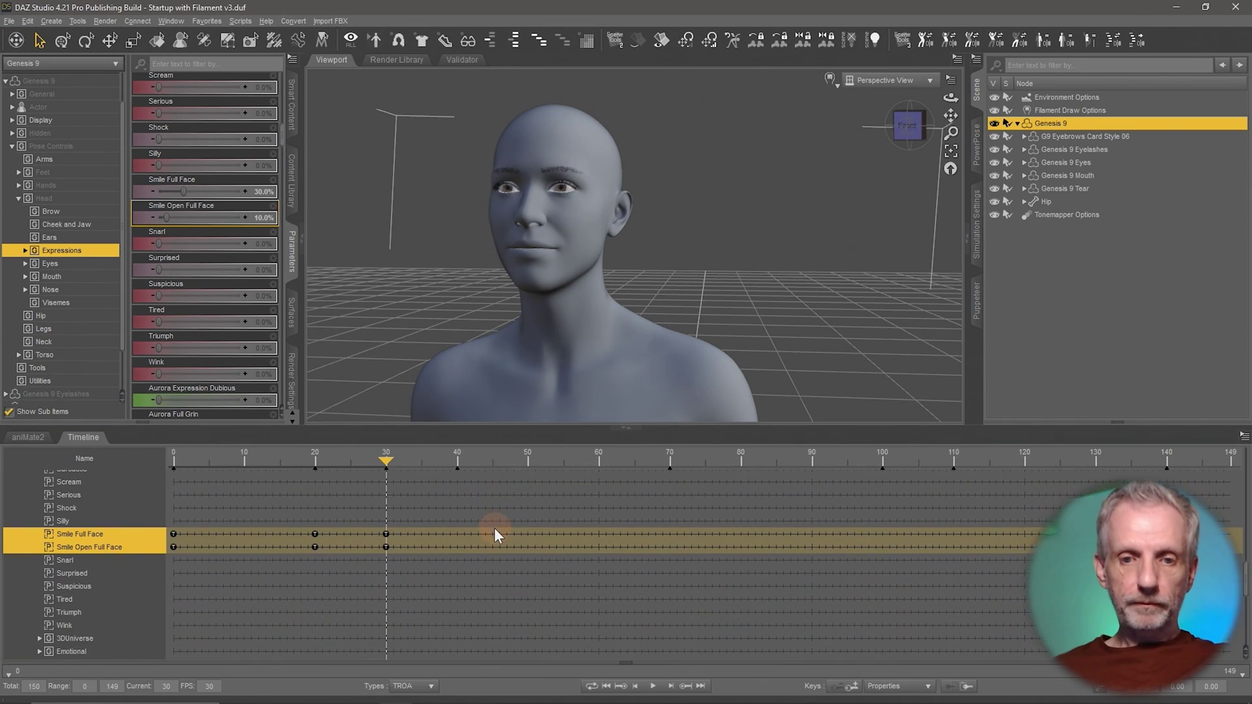
{"action": "scroll", "coordinate": [495, 527], "scroll_direction": "up", "scroll_amount": 1}
{"action": "left_click_drag", "start_coordinate": [388, 456], "coordinate": [592, 450]}
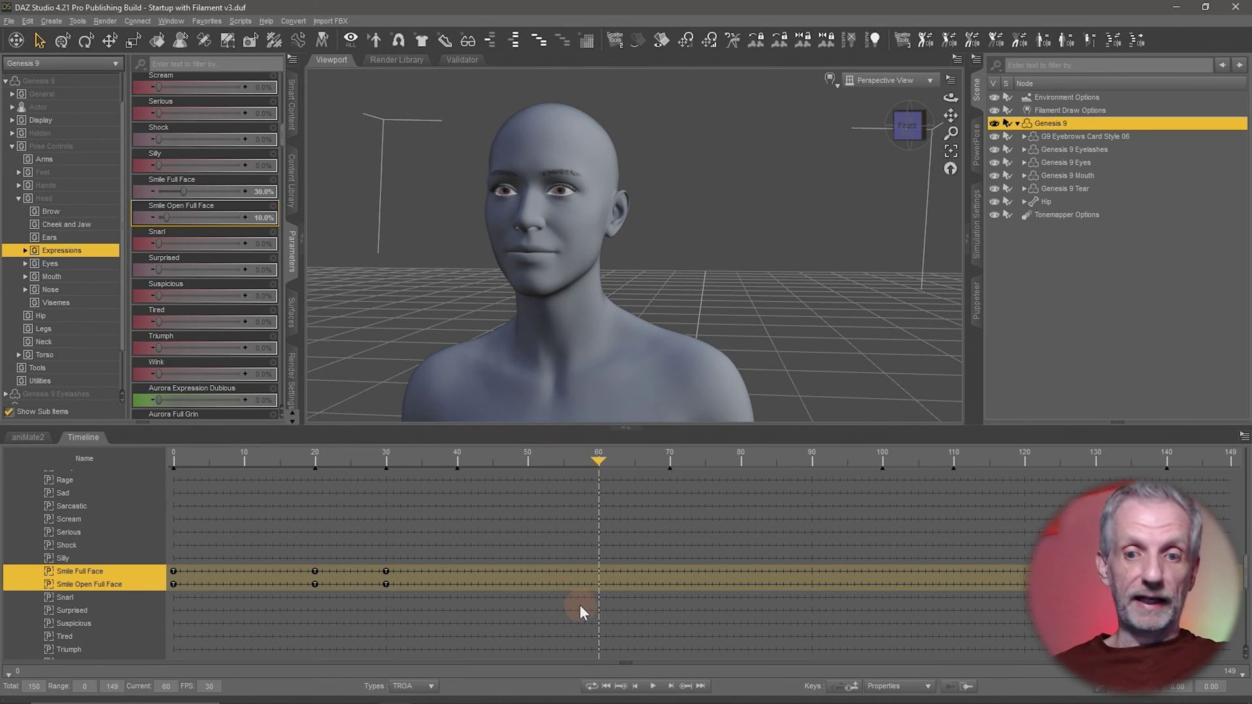
{"action": "left_click", "coordinate": [851, 687]}
{"action": "left_click", "coordinate": [605, 459]}
{"action": "left_click", "coordinate": [401, 464]}
{"action": "left_click_drag", "start_coordinate": [402, 464], "coordinate": [661, 462]}
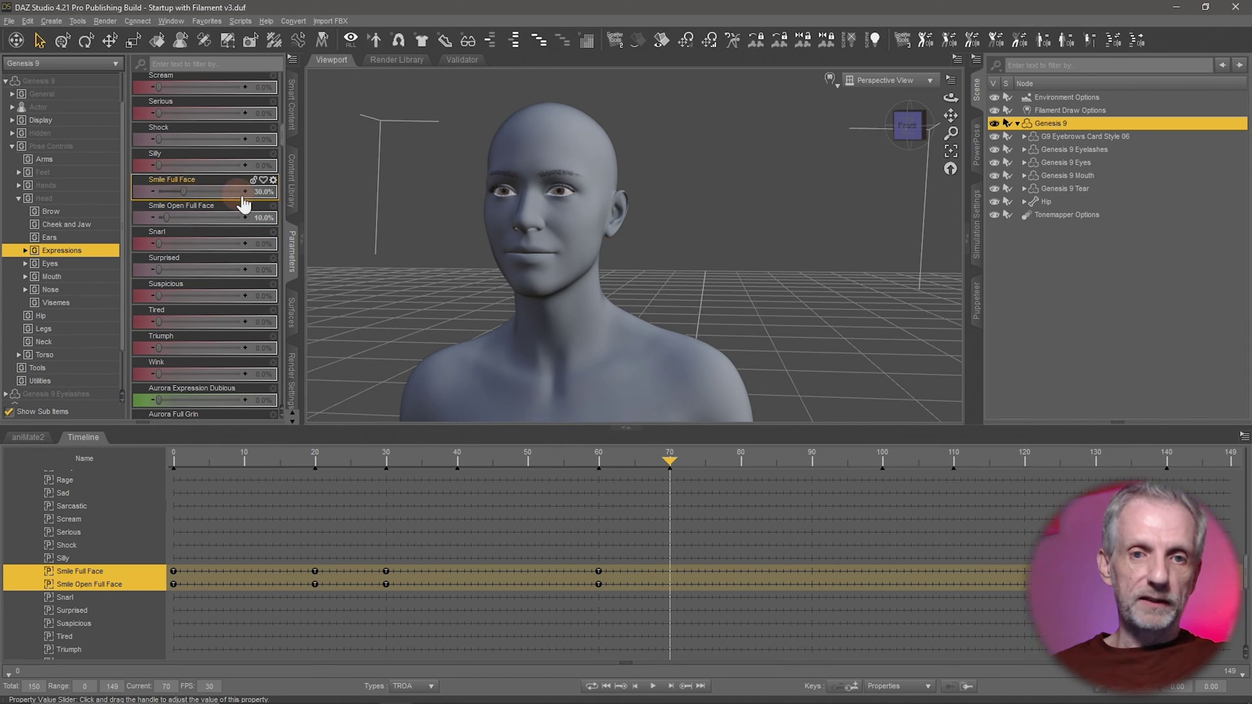
- At frame 70, set Smile Full Face to 70% and Smile Open Full Face to 20%
{"action": "left_click", "coordinate": [268, 192]}
{"action": "type", "text": "70"}
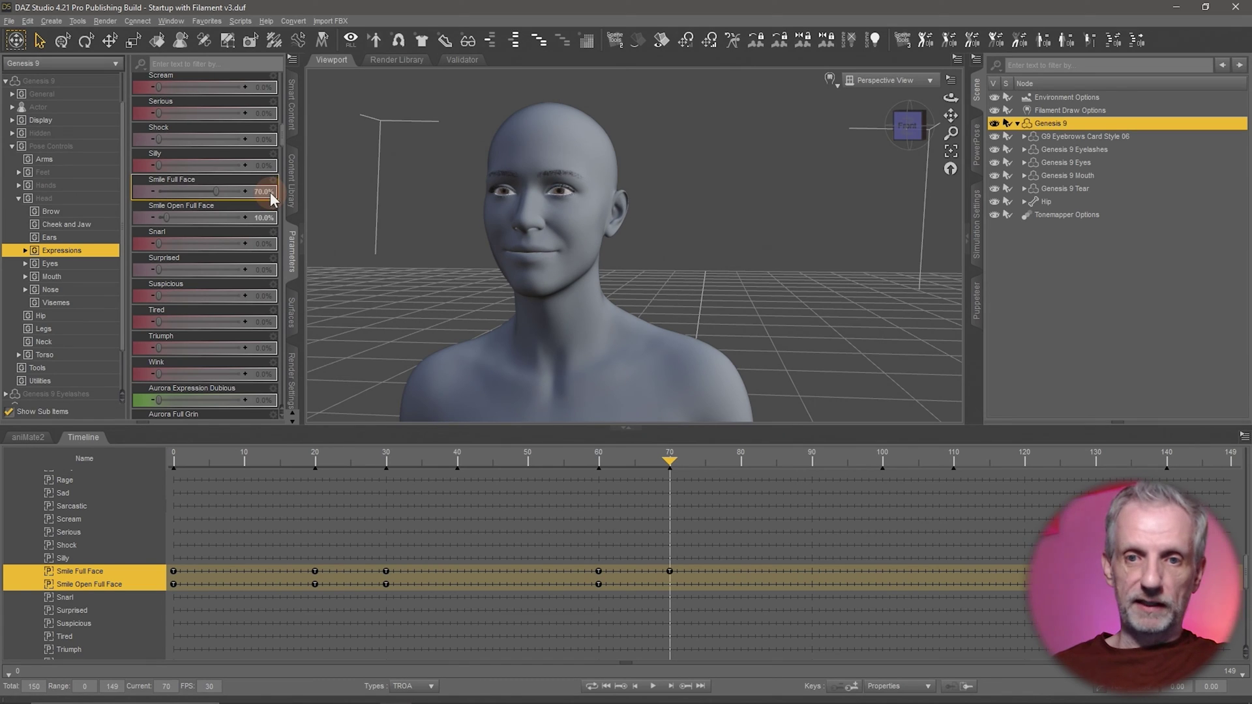
{"action": "key", "text": "Return"}
{"action": "left_click", "coordinate": [269, 214]}
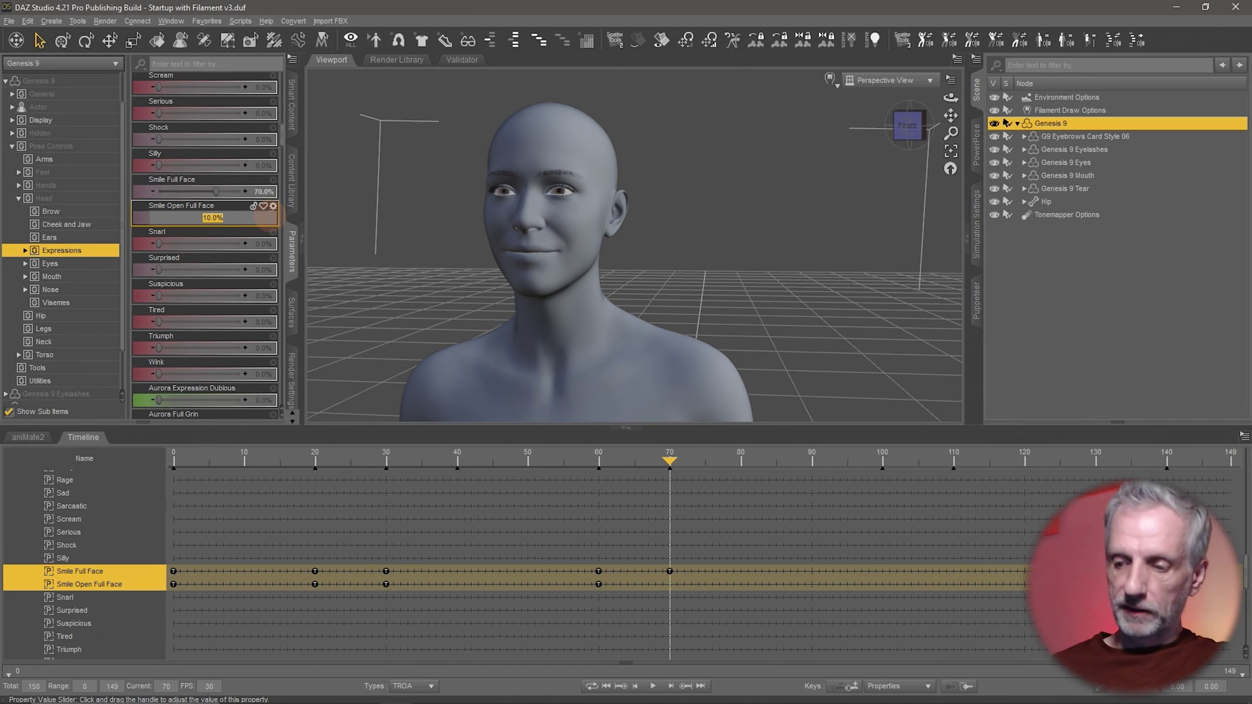
{"action": "type", "text": "20"}
{"action": "key", "text": "Return"}
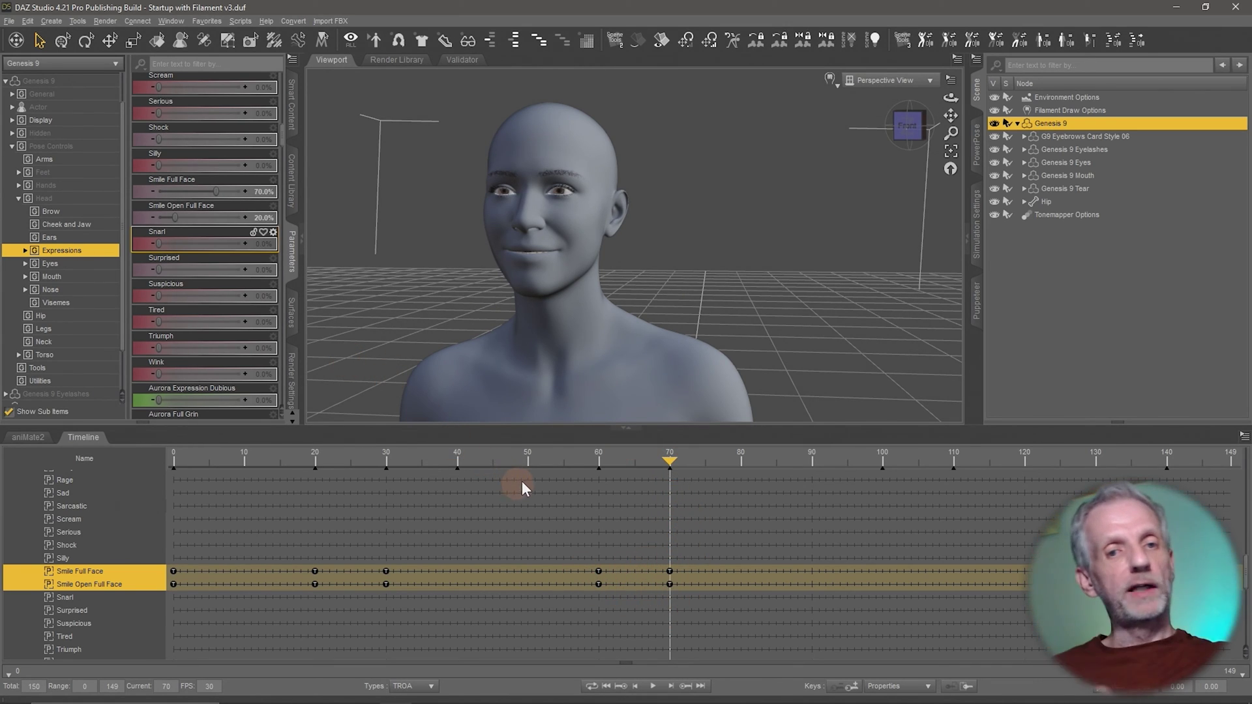
- Preview the smile, deselect the frame-70 keys and move the current time to frame 120
{"action": "left_click_drag", "start_coordinate": [658, 458], "coordinate": [946, 498]}
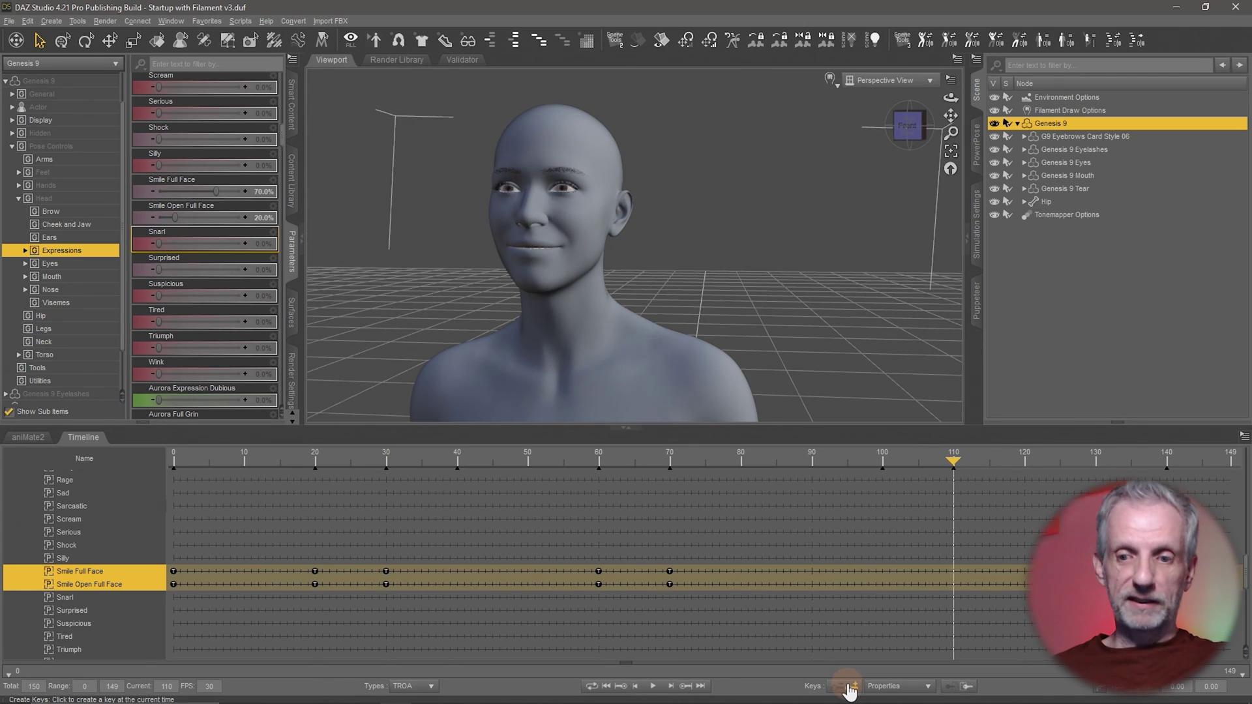
{"action": "left_click", "coordinate": [704, 584]}
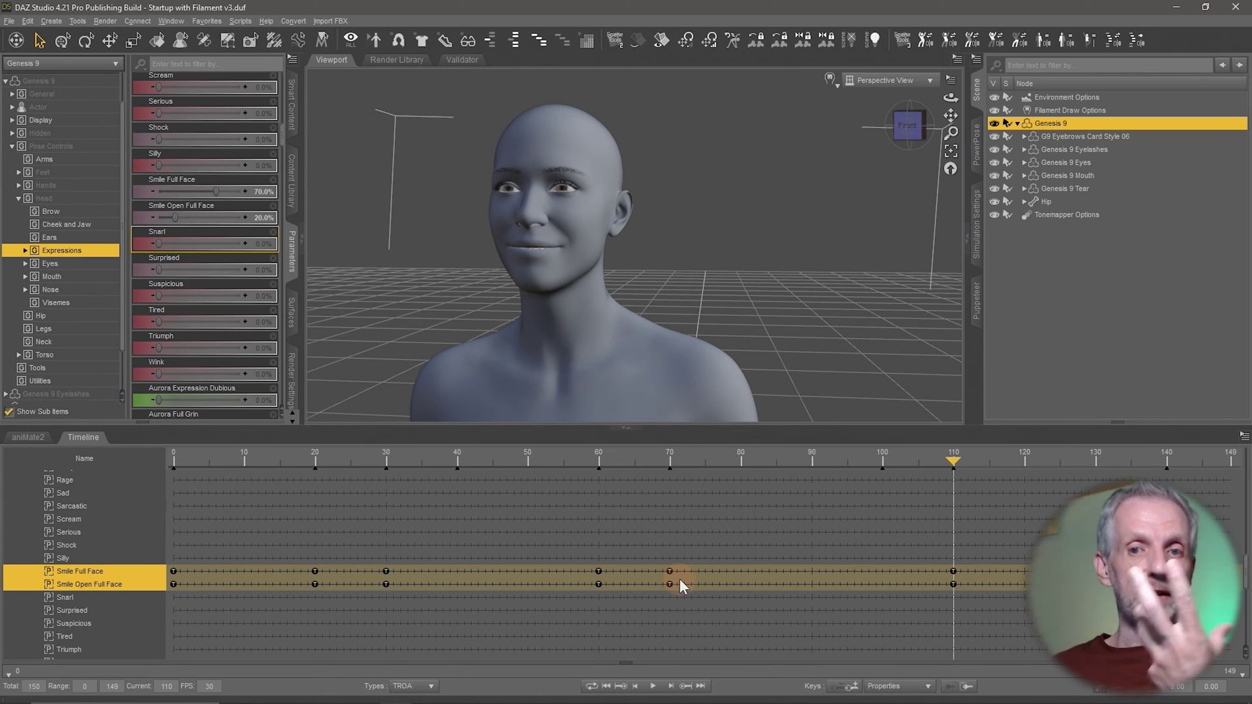
{"action": "left_click", "coordinate": [687, 586]}
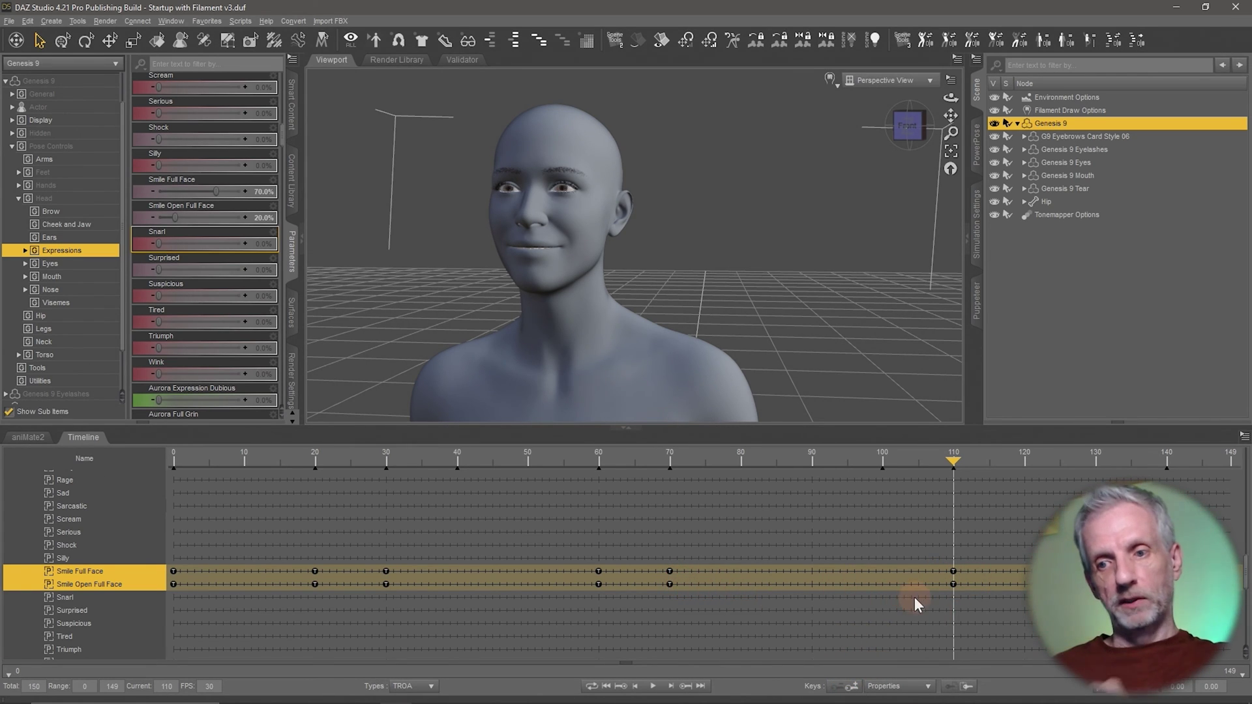
{"action": "left_click", "coordinate": [960, 467]}
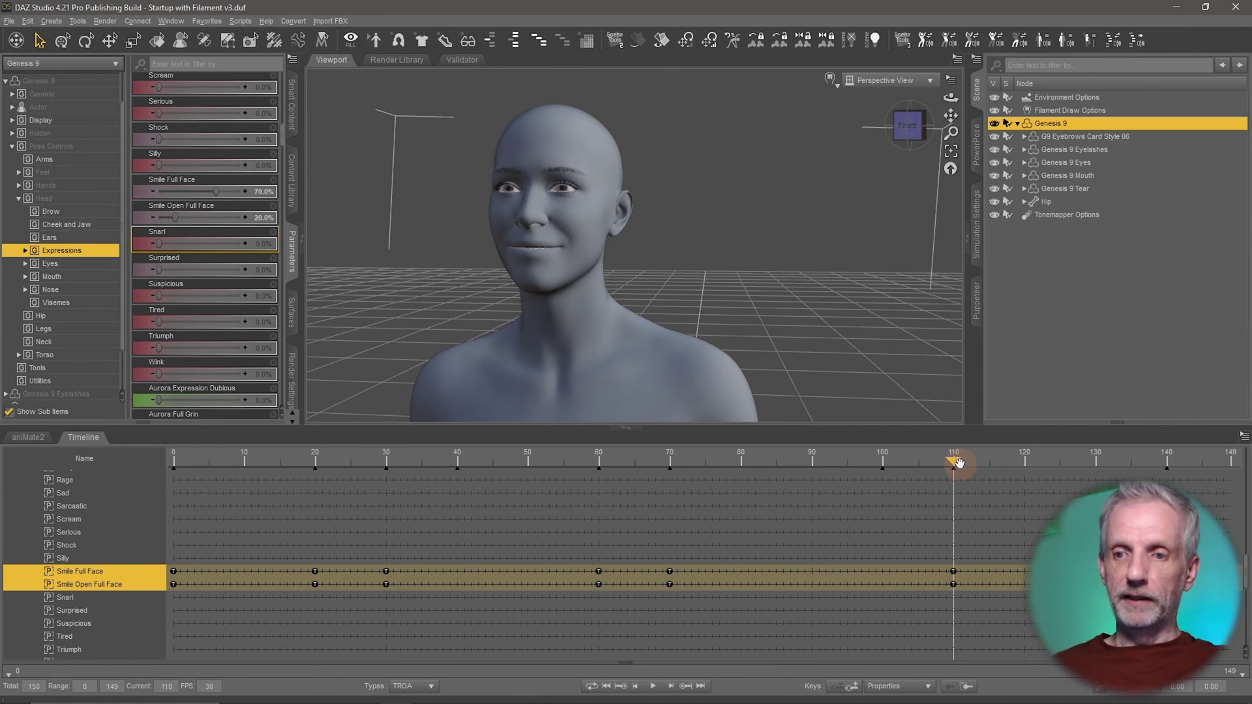
{"action": "left_click_drag", "start_coordinate": [960, 467], "coordinate": [1020, 459]}
{"action": "left_click", "coordinate": [435, 392]}
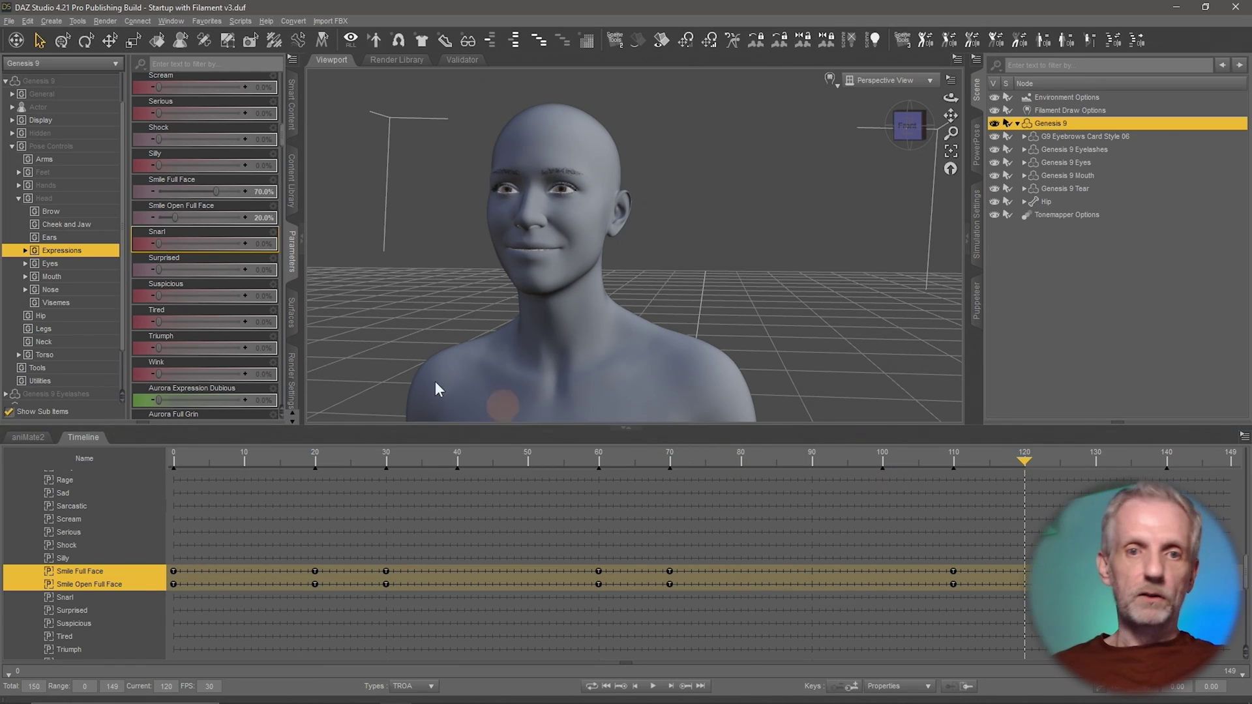
- Key Smile Full Face and Smile Open Full Face to 0% at frame 120
{"action": "left_click", "coordinate": [263, 191]}
{"action": "type", "text": "0"}
{"action": "key", "text": "Return"}
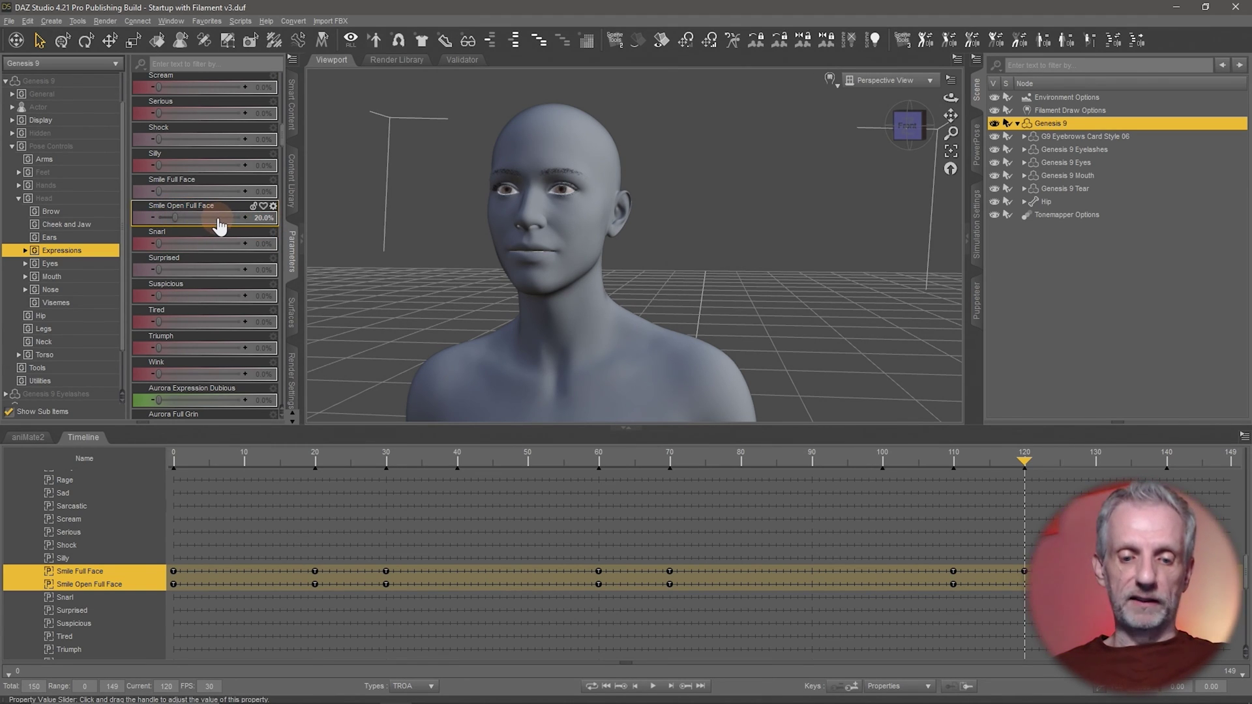
{"action": "key", "text": "ctrl+z"}
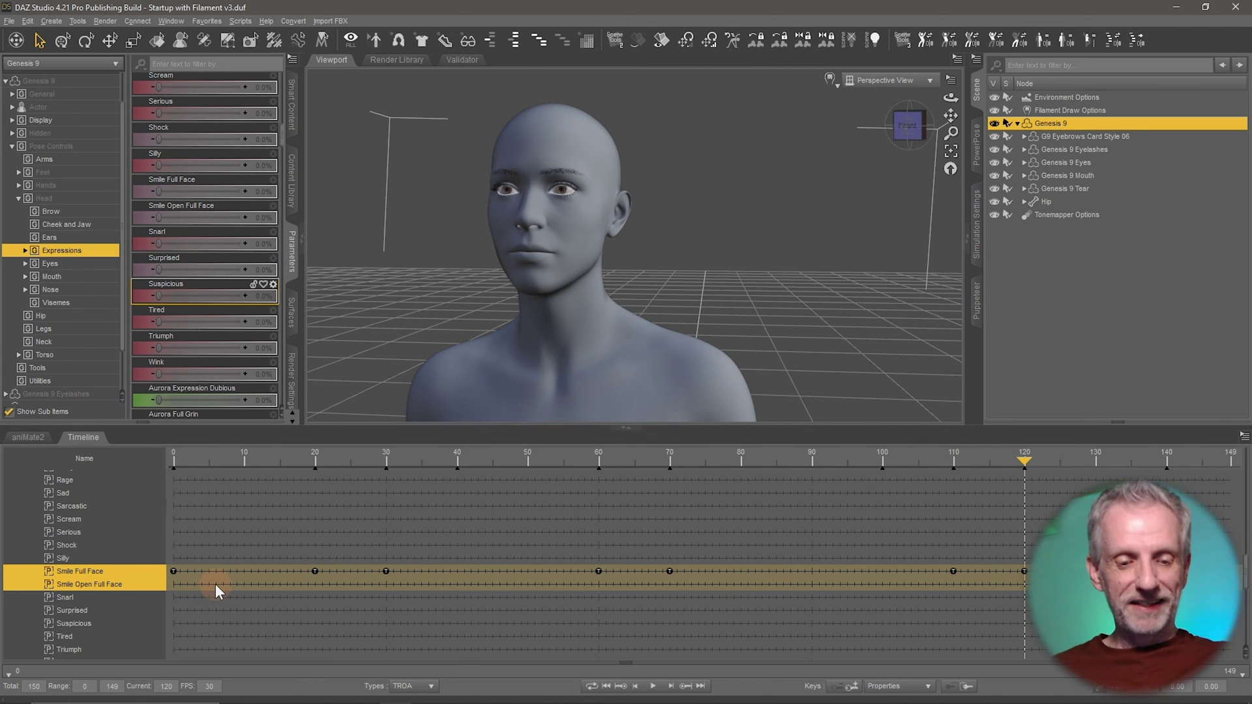
{"action": "key", "text": "ctrl+y"}
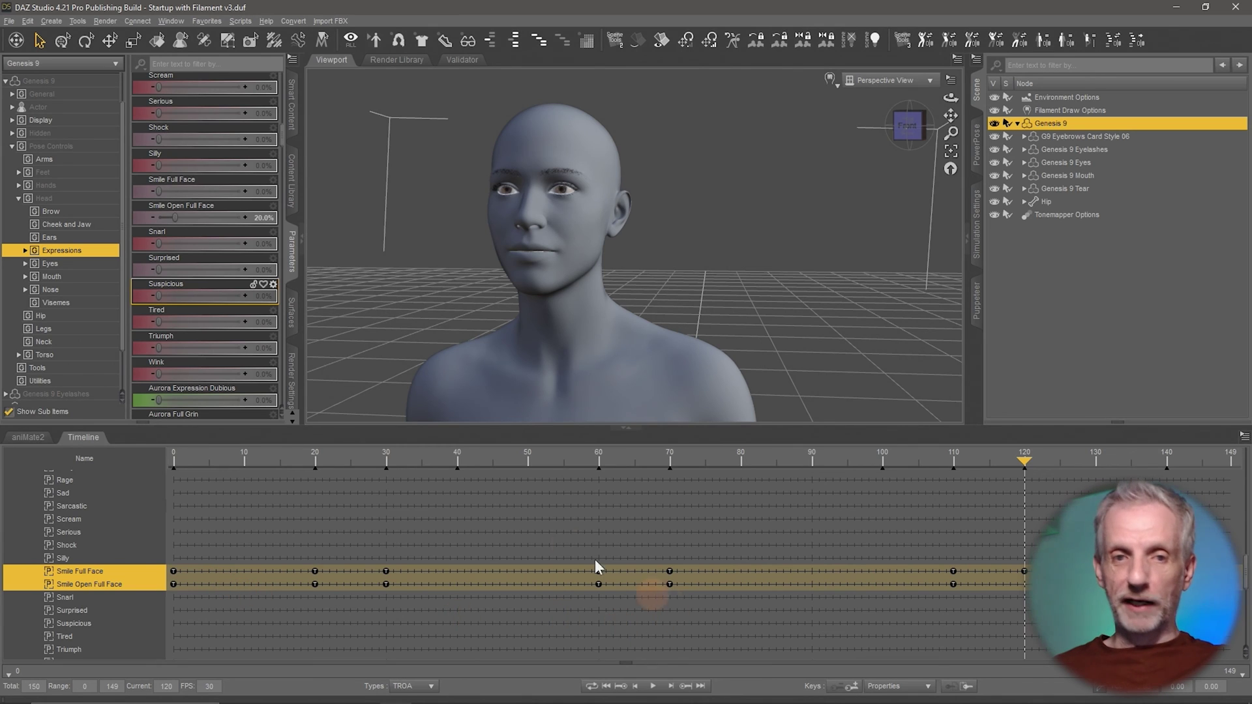
{"action": "left_click", "coordinate": [265, 220]}
{"action": "type", "text": "0"}
{"action": "key", "text": "Return"}
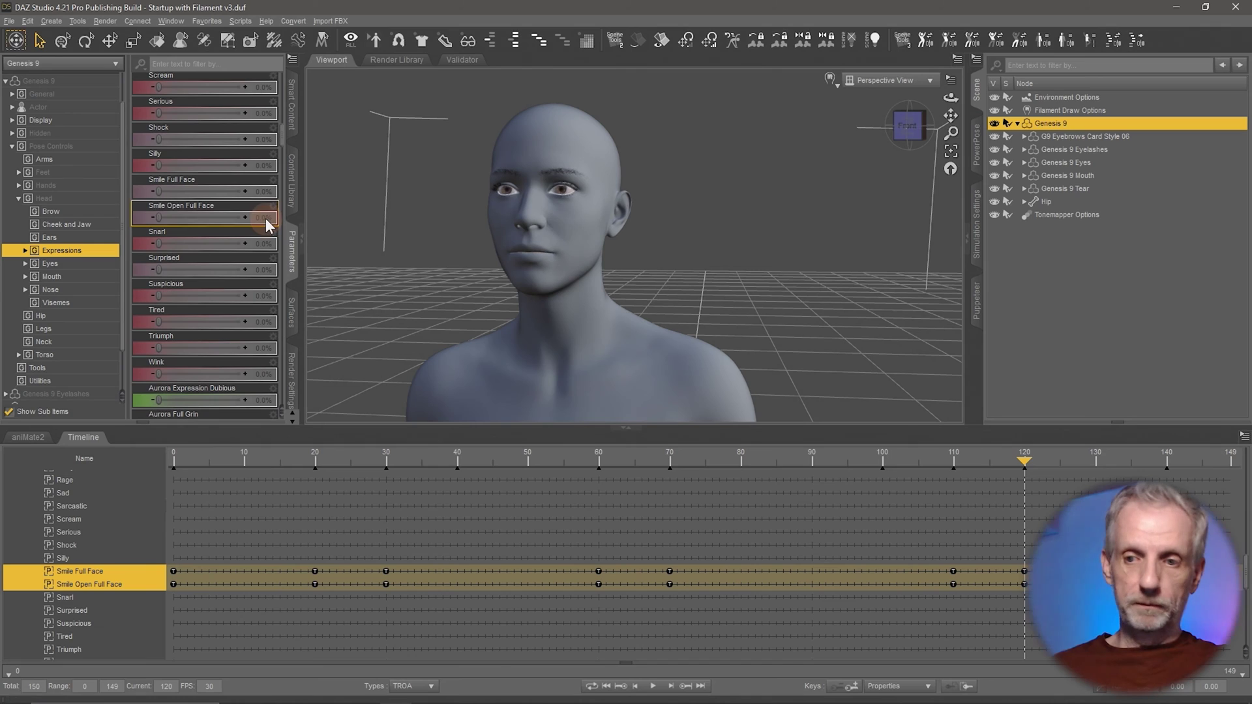
{"action": "left_click", "coordinate": [1005, 515]}
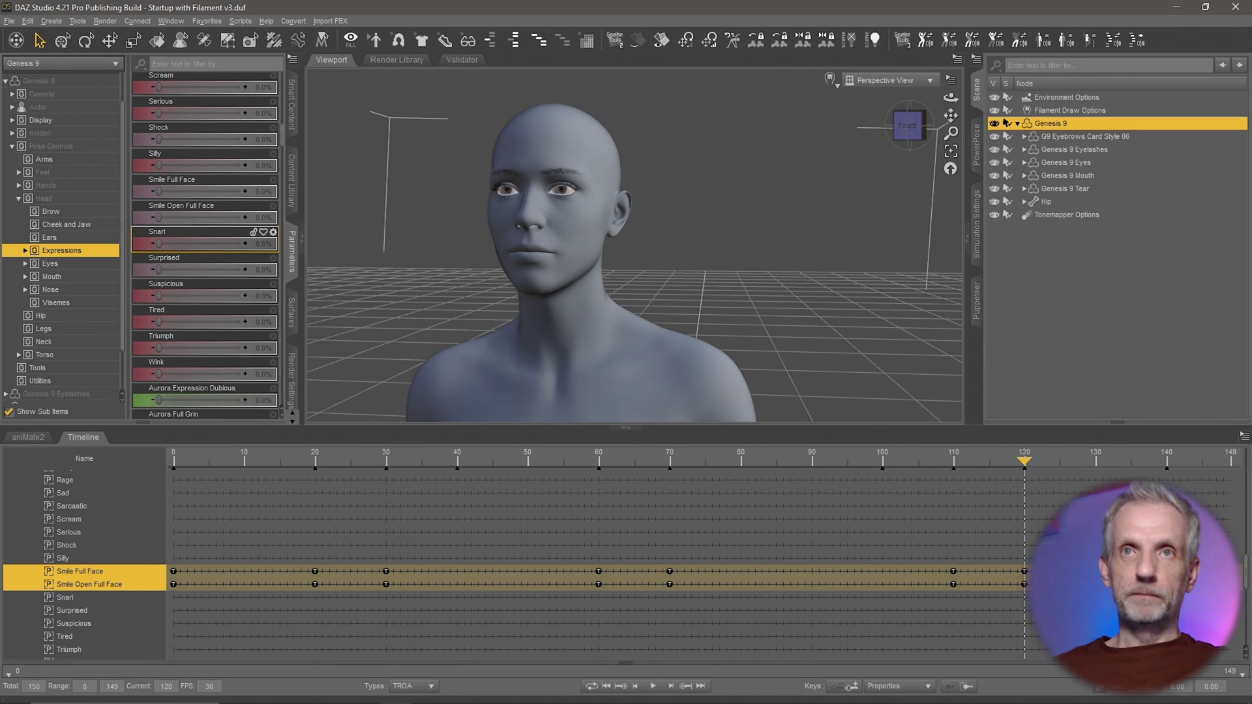
{"action": "left_click", "coordinate": [1026, 461]}
- Scrub past frame 120 to confirm the face stays neutral, then enlarge the viewport
{"action": "left_click_drag", "start_coordinate": [1025, 458], "coordinate": [1238, 468]}
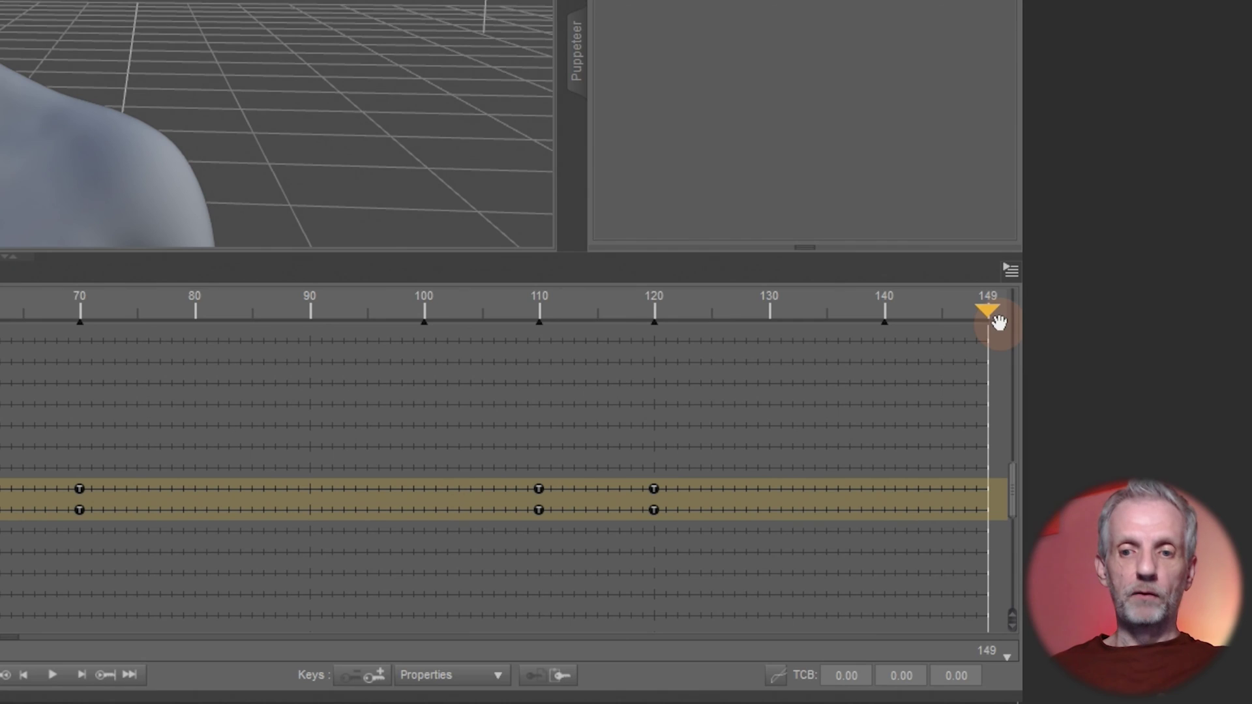
{"action": "left_click", "coordinate": [812, 533]}
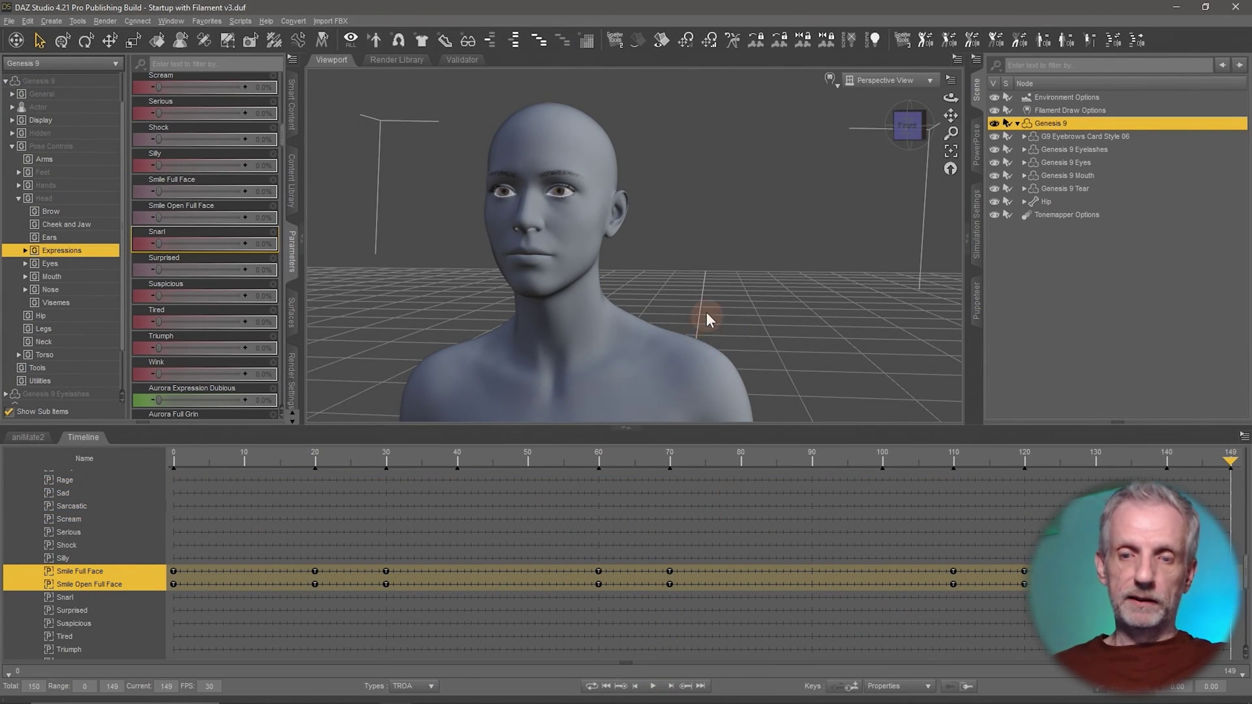
{"action": "left_click_drag", "start_coordinate": [567, 427], "coordinate": [567, 555]}
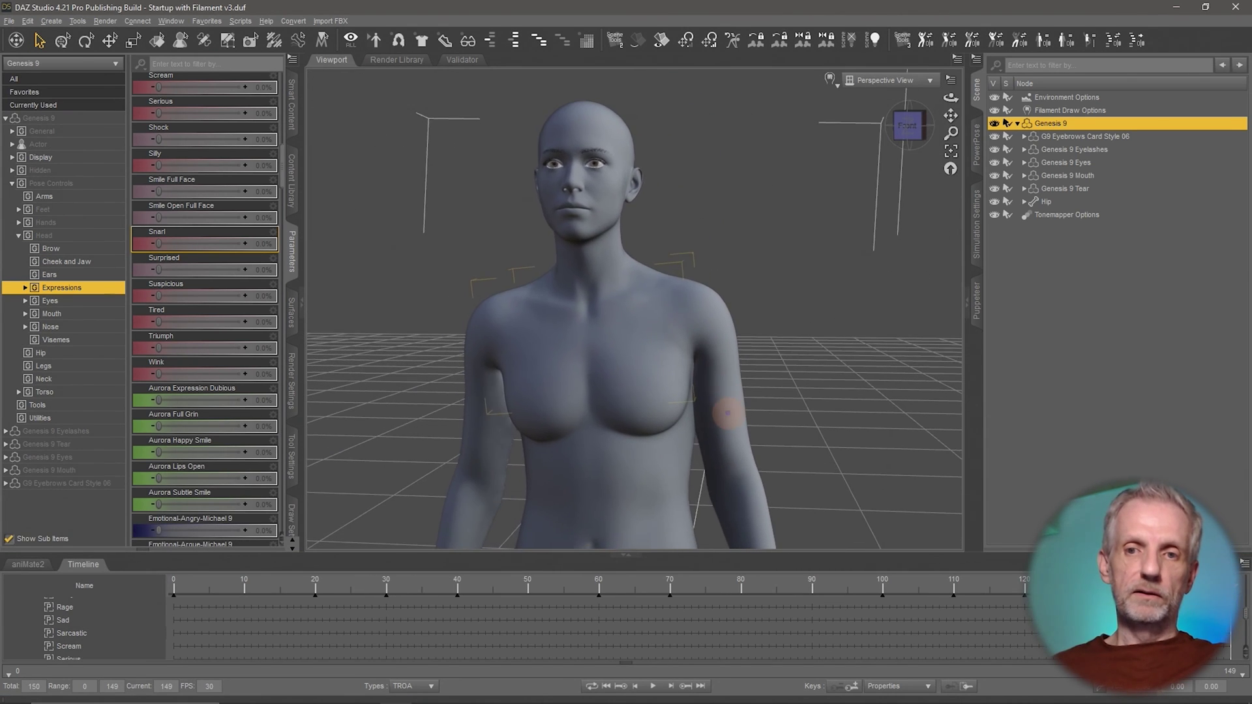
- Play the smile animation from the start, then stop it
{"action": "left_click", "coordinate": [606, 686]}
{"action": "left_click", "coordinate": [653, 687]}
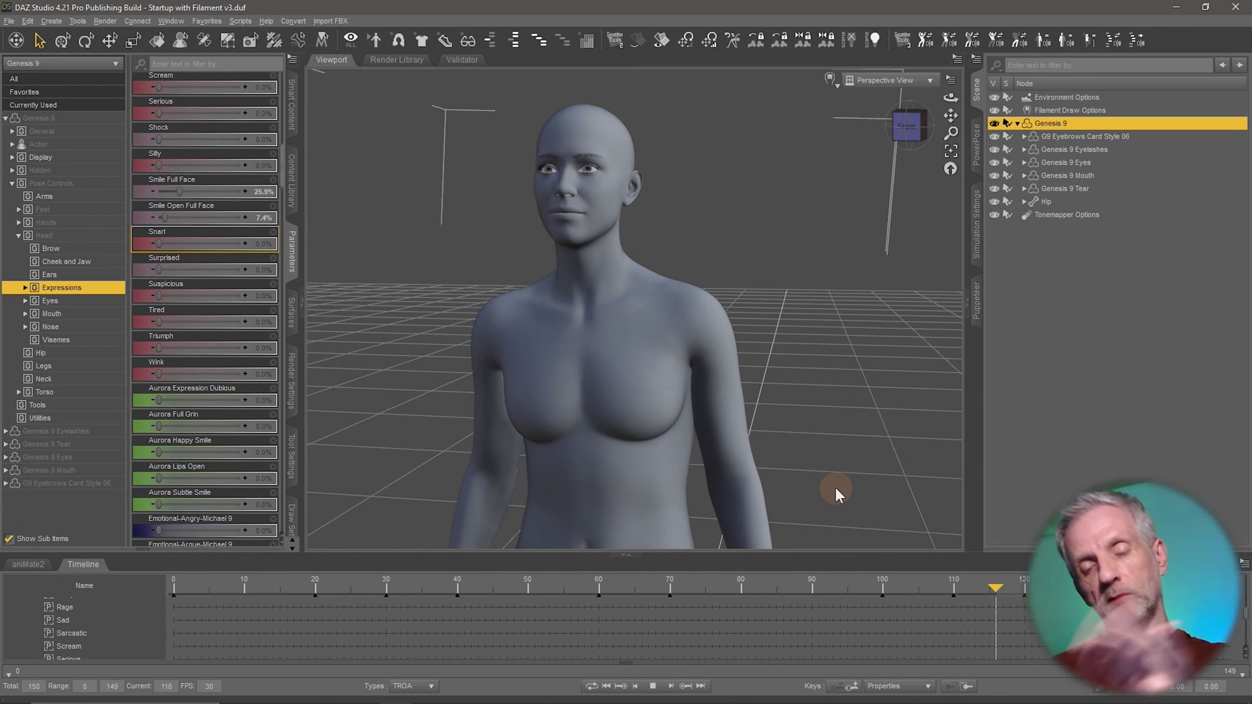
{"action": "left_click", "coordinate": [652, 690]}
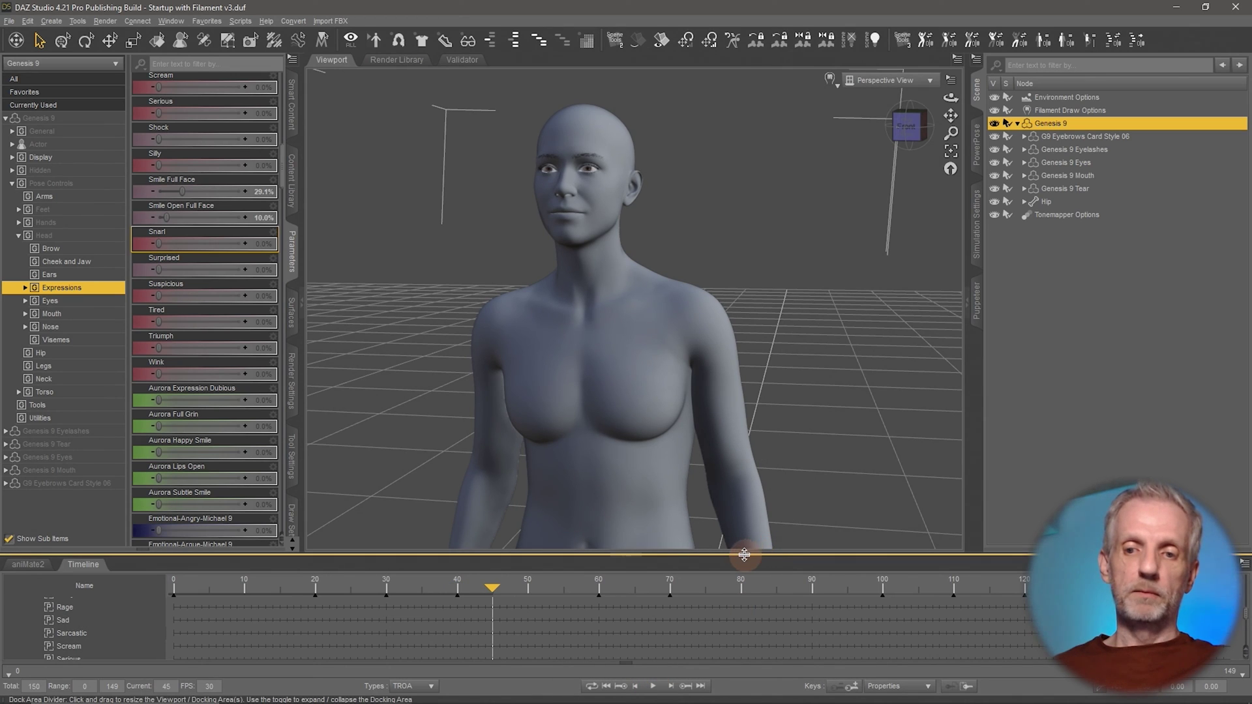
- Enlarge the timeline panel and scrub to frame 111 to inspect the smile values
{"action": "left_click_drag", "start_coordinate": [744, 555], "coordinate": [736, 358]}
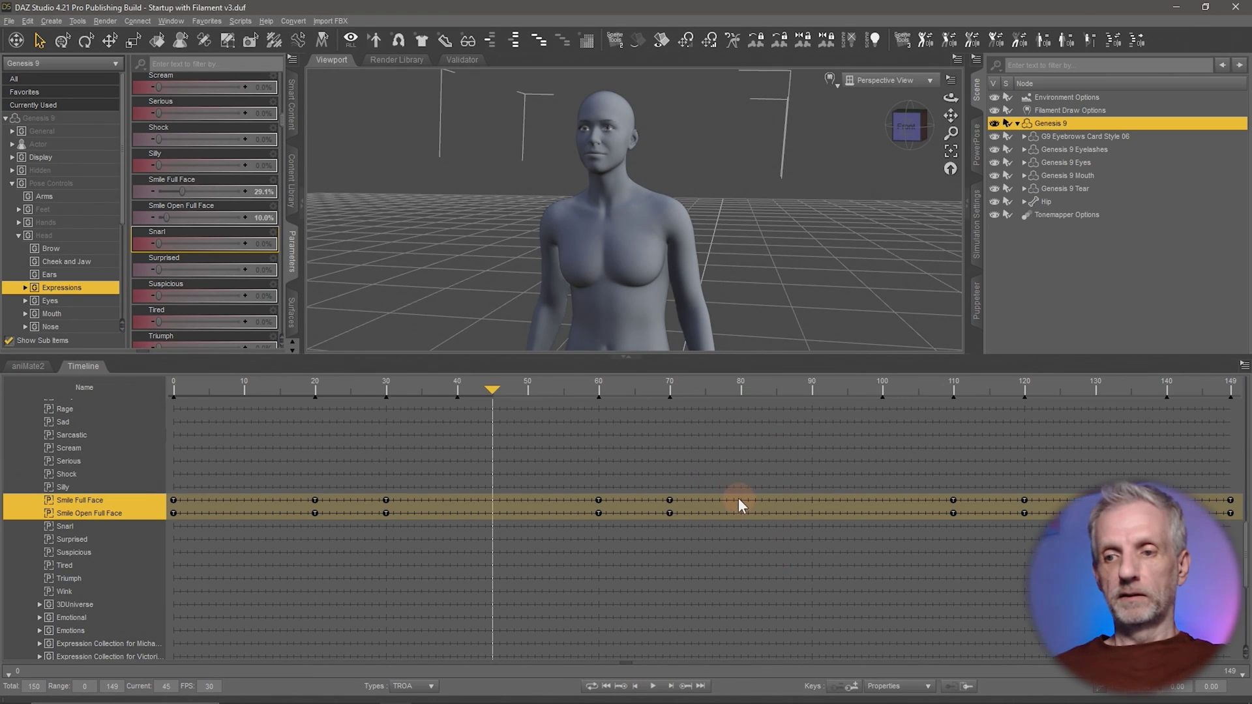
{"action": "left_click_drag", "start_coordinate": [494, 389], "coordinate": [954, 394]}
{"action": "left_click_drag", "start_coordinate": [838, 356], "coordinate": [837, 303]}
{"action": "scroll", "coordinate": [833, 421], "scroll_direction": "down", "scroll_amount": 3}
{"action": "scroll", "coordinate": [832, 424], "scroll_direction": "up", "scroll_amount": 1}
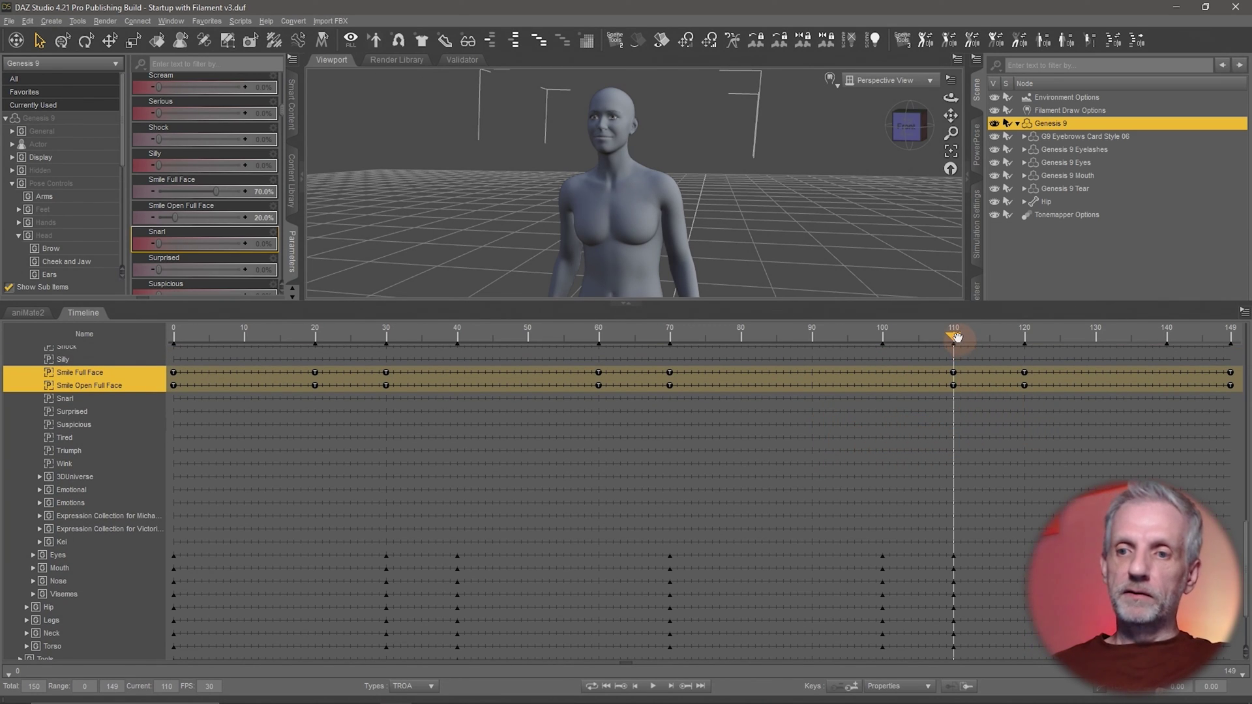
{"action": "left_click_drag", "start_coordinate": [954, 336], "coordinate": [999, 337]}
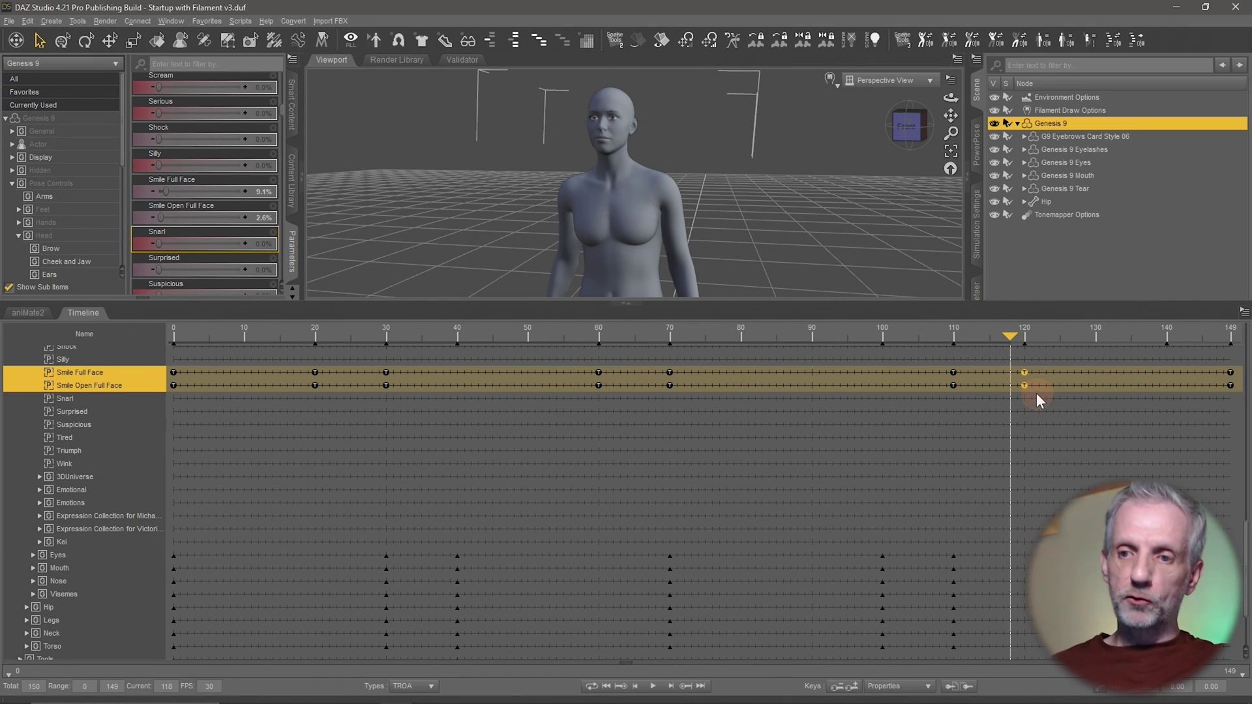
- Move the zero-smile keys from frame 120 to about frame 140 and shrink the timeline
{"action": "left_click_drag", "start_coordinate": [1058, 395], "coordinate": [1146, 397]}
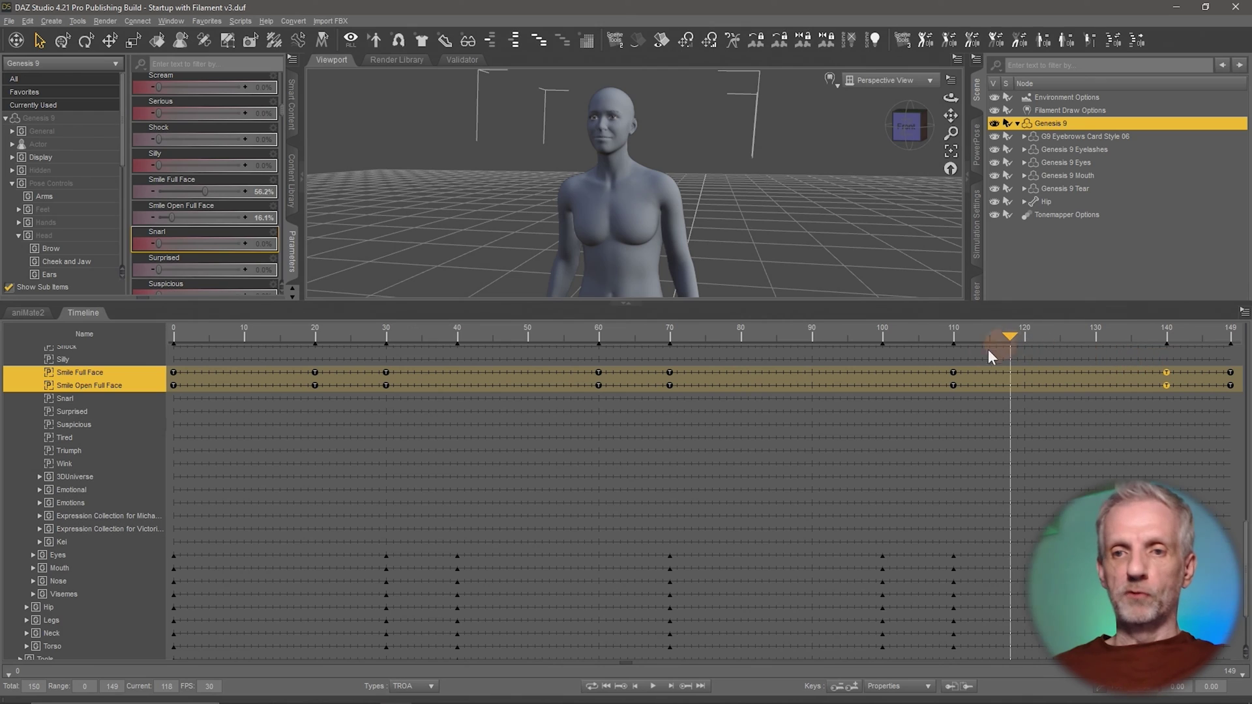
{"action": "left_click_drag", "start_coordinate": [1012, 337], "coordinate": [869, 345]}
{"action": "left_click_drag", "start_coordinate": [571, 316], "coordinate": [597, 555]}
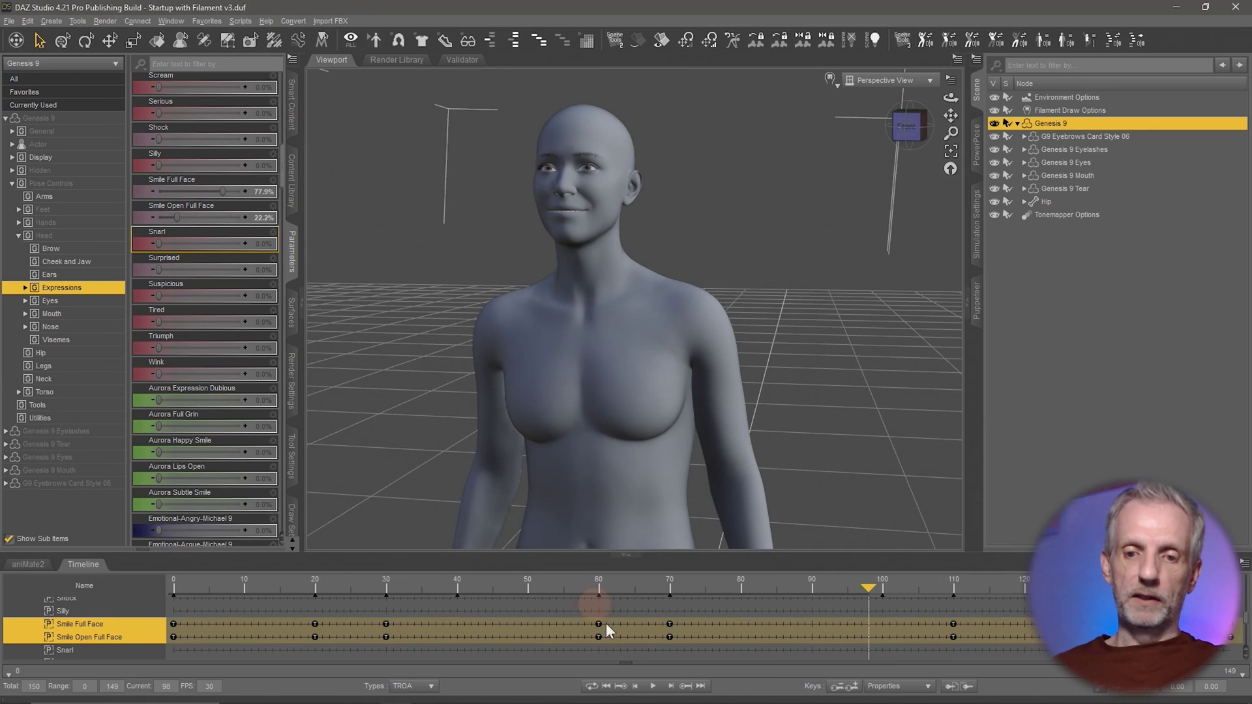
- Play the revised smile animation, rewind to frame 0 and frame the whole figure
{"action": "left_click", "coordinate": [653, 686]}
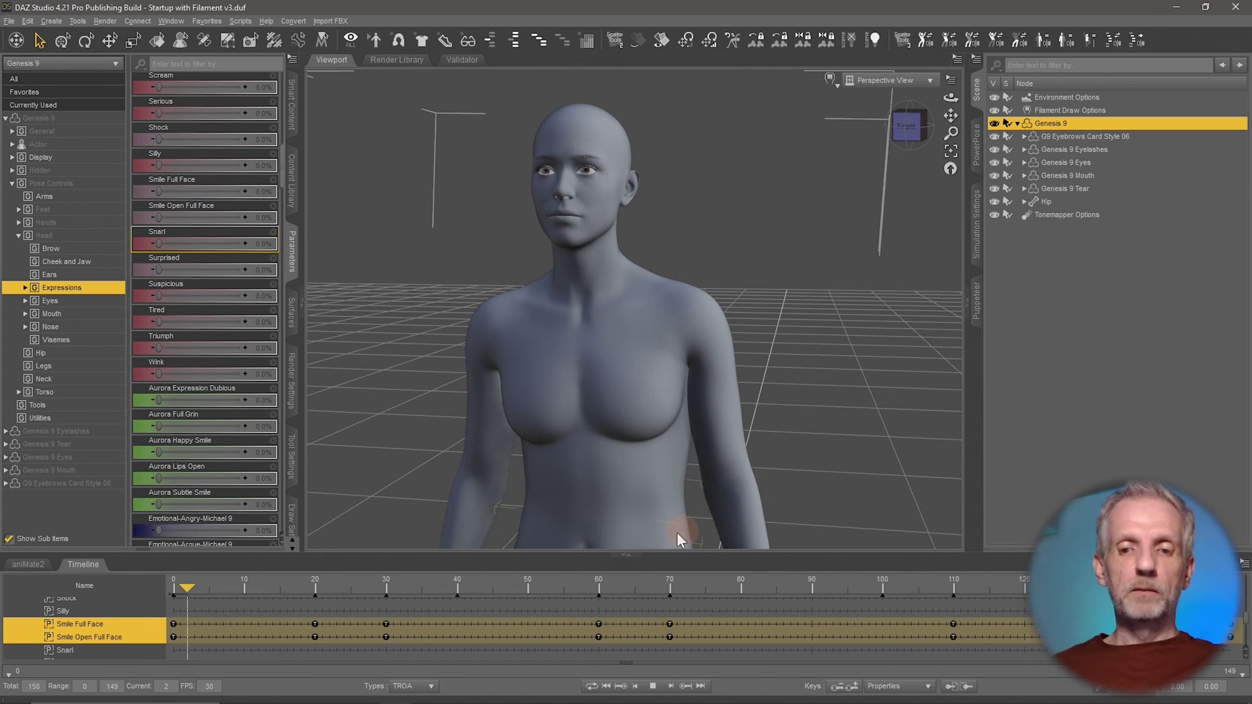
{"action": "left_click", "coordinate": [654, 688]}
{"action": "left_click", "coordinate": [606, 686]}
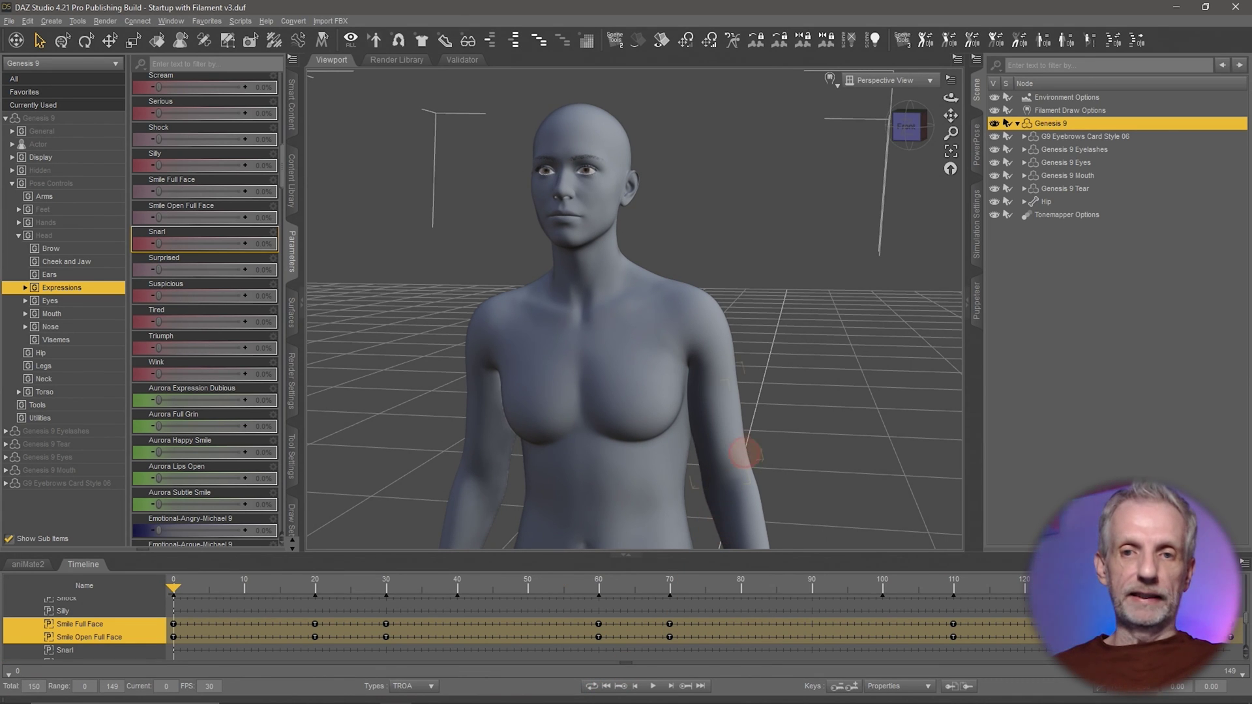
{"action": "mouse_move", "coordinate": [743, 454]}
{"action": "left_mouse_down"}
{"action": "mouse_move", "coordinate": [741, 433]}
{"action": "mouse_move", "coordinate": [749, 447]}
{"action": "mouse_move", "coordinate": [732, 463]}
{"action": "left_mouse_up"}
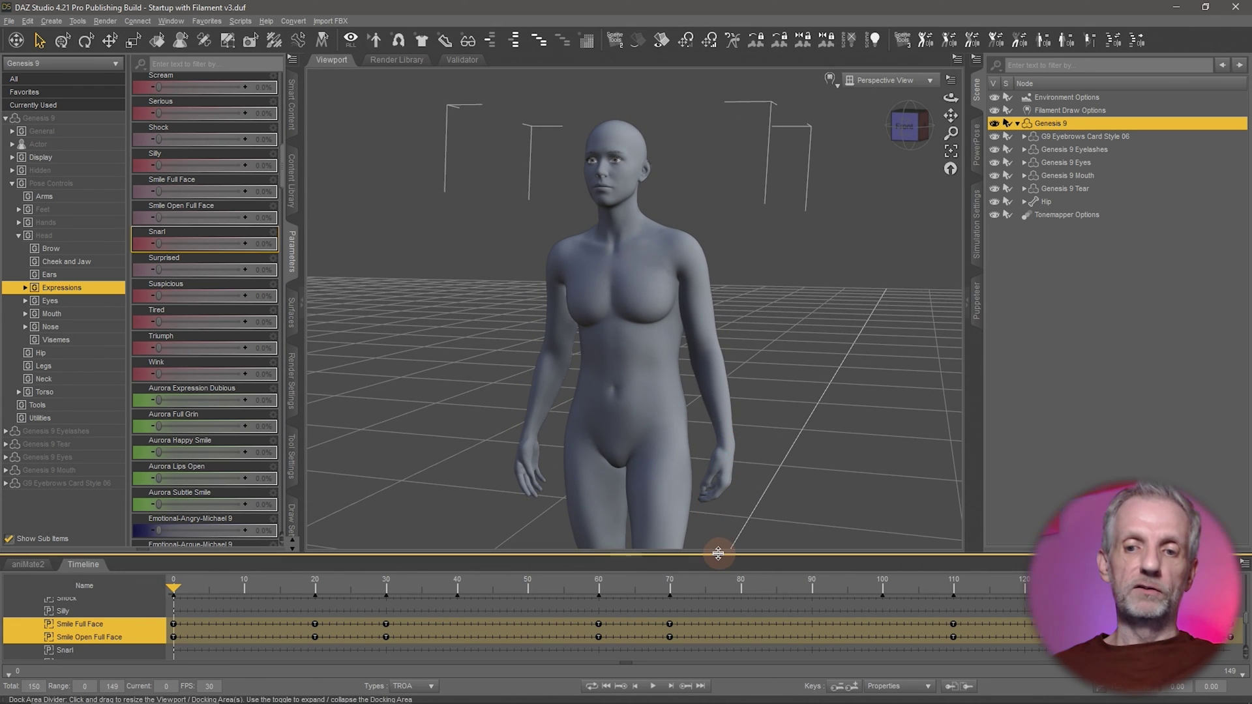
- Put the G9 Base Bra on the figure and open the Josie 9 product's contents
{"action": "left_click_drag", "start_coordinate": [725, 459], "coordinate": [725, 460]}
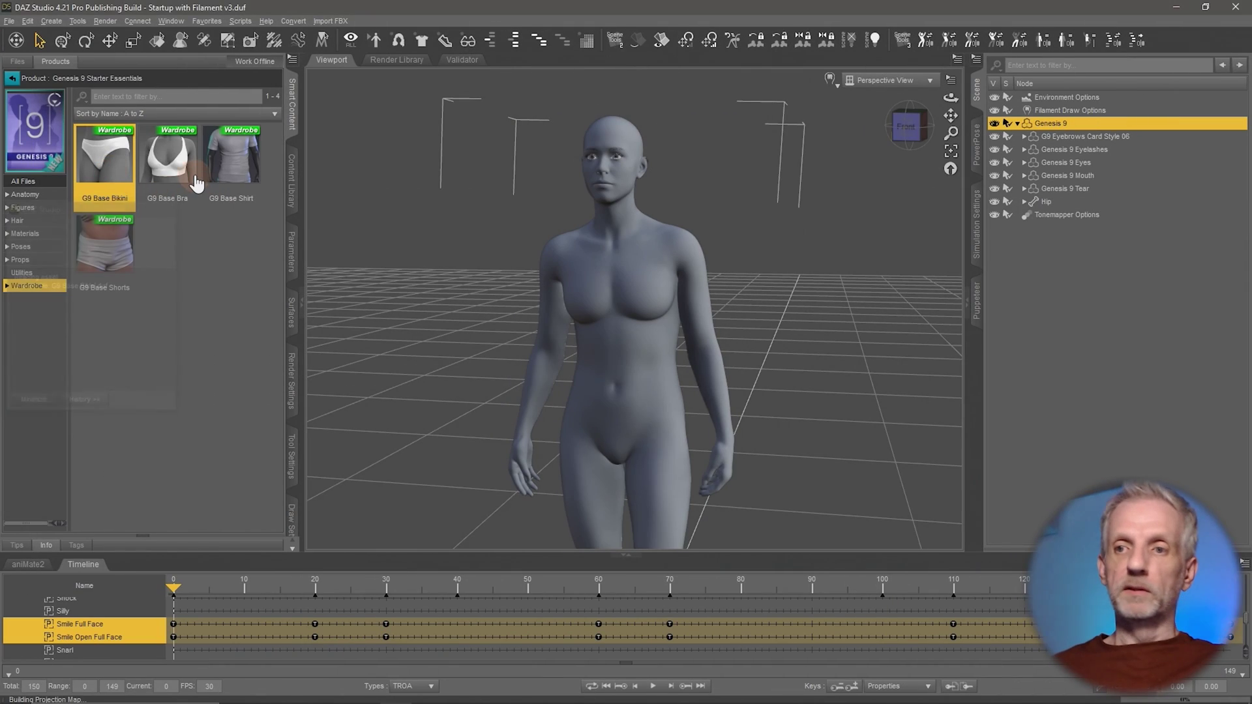
{"action": "double_click", "coordinate": [179, 168]}
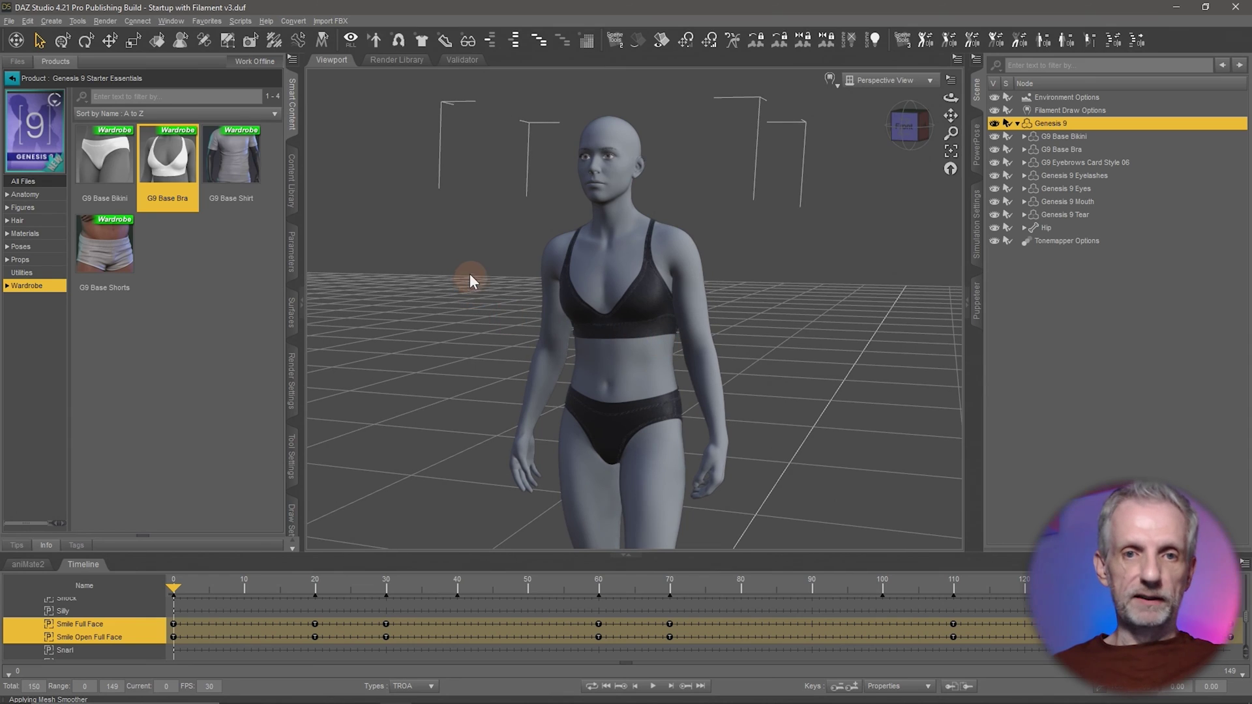
{"action": "left_click", "coordinate": [13, 78]}
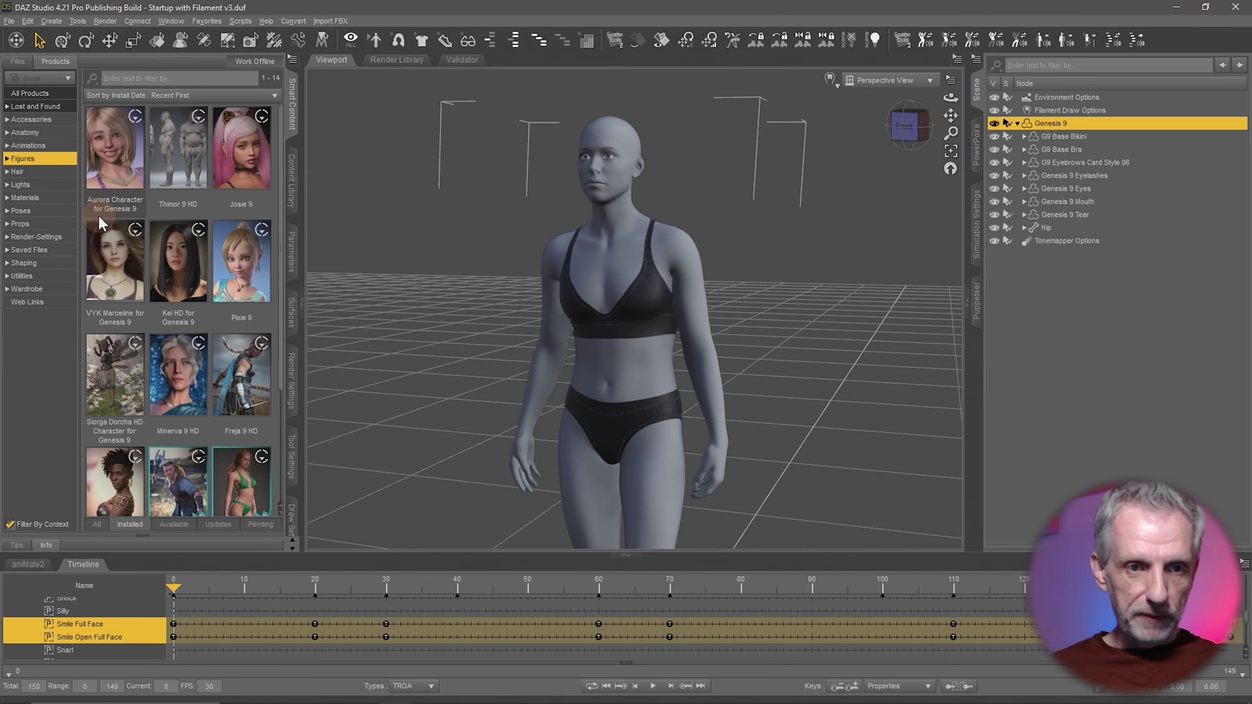
{"action": "left_click", "coordinate": [244, 161]}
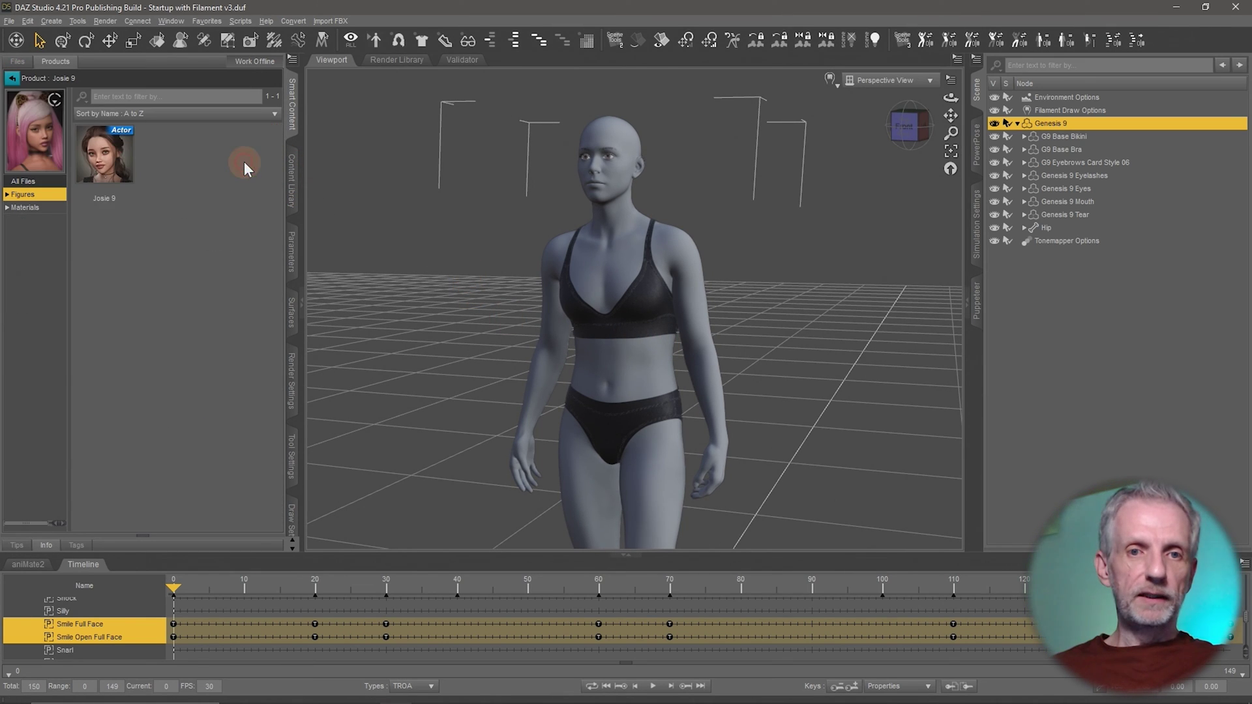
- Apply the Josie 9 Actor to the currently selected Genesis 9 figure and accept
{"action": "double_click", "coordinate": [108, 167]}
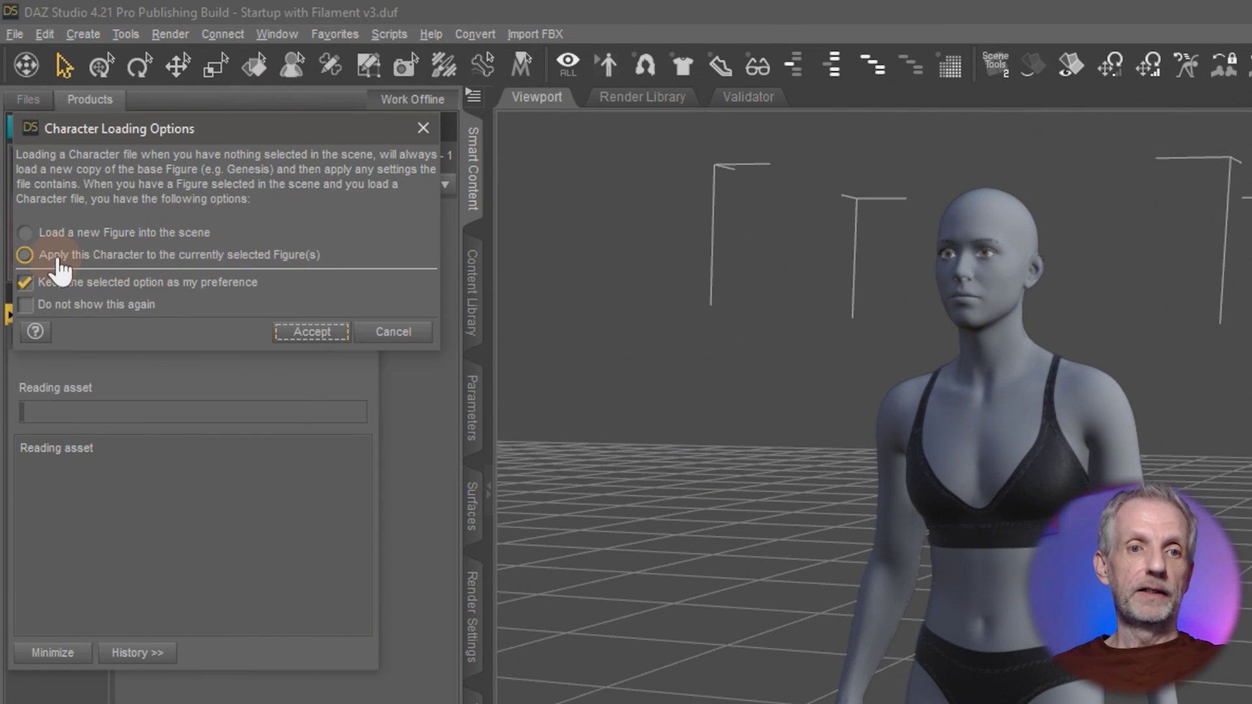
{"action": "left_click", "coordinate": [126, 257]}
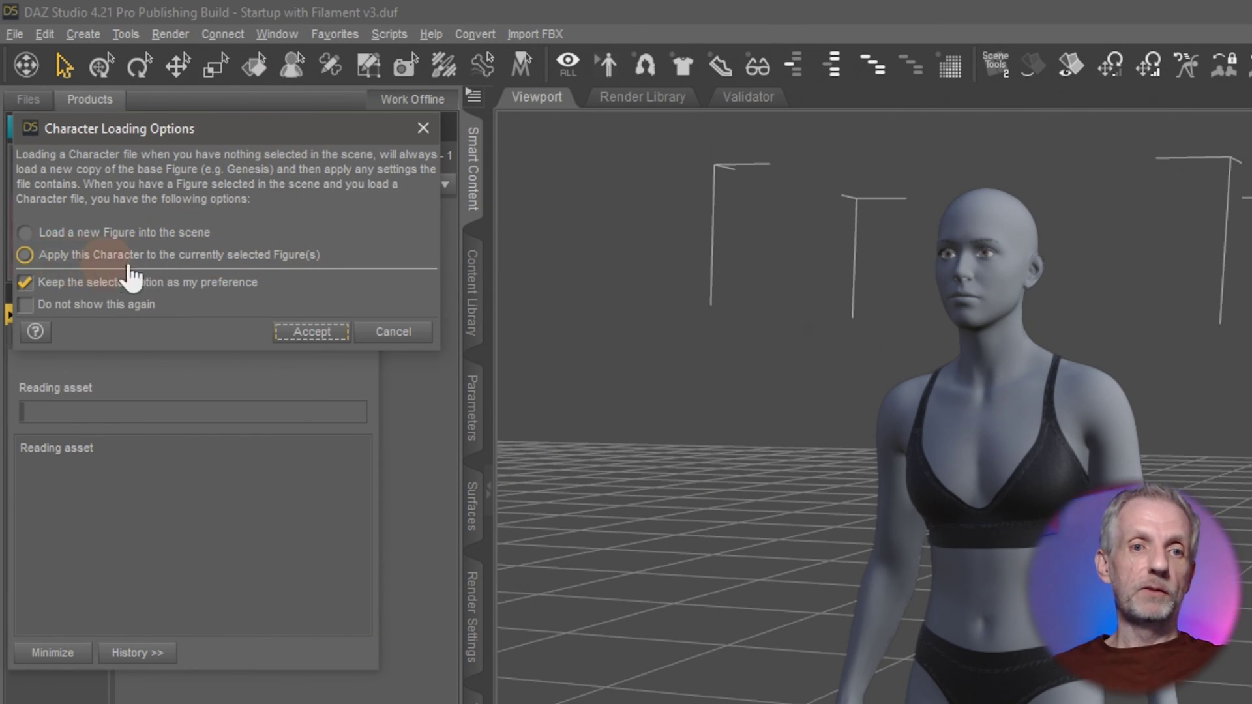
{"action": "left_click", "coordinate": [318, 334]}
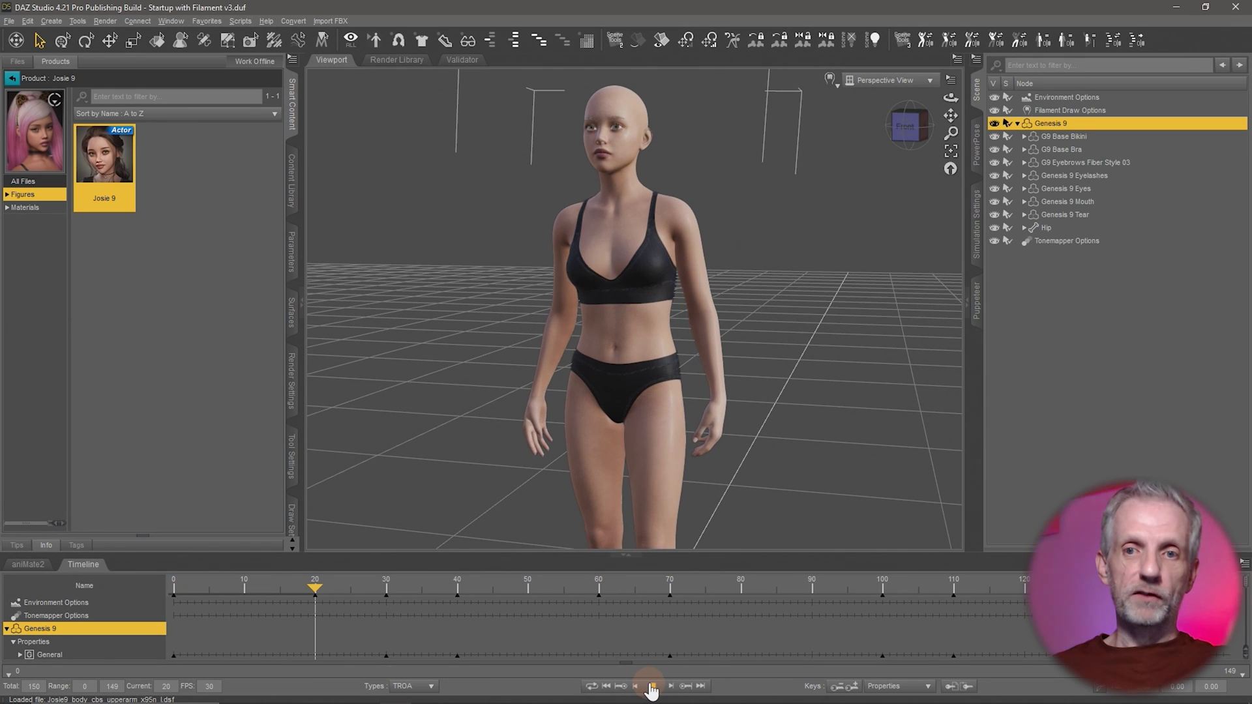
- Stop playback and enlarge the animation timeline area below the viewport
{"action": "left_click", "coordinate": [652, 690]}
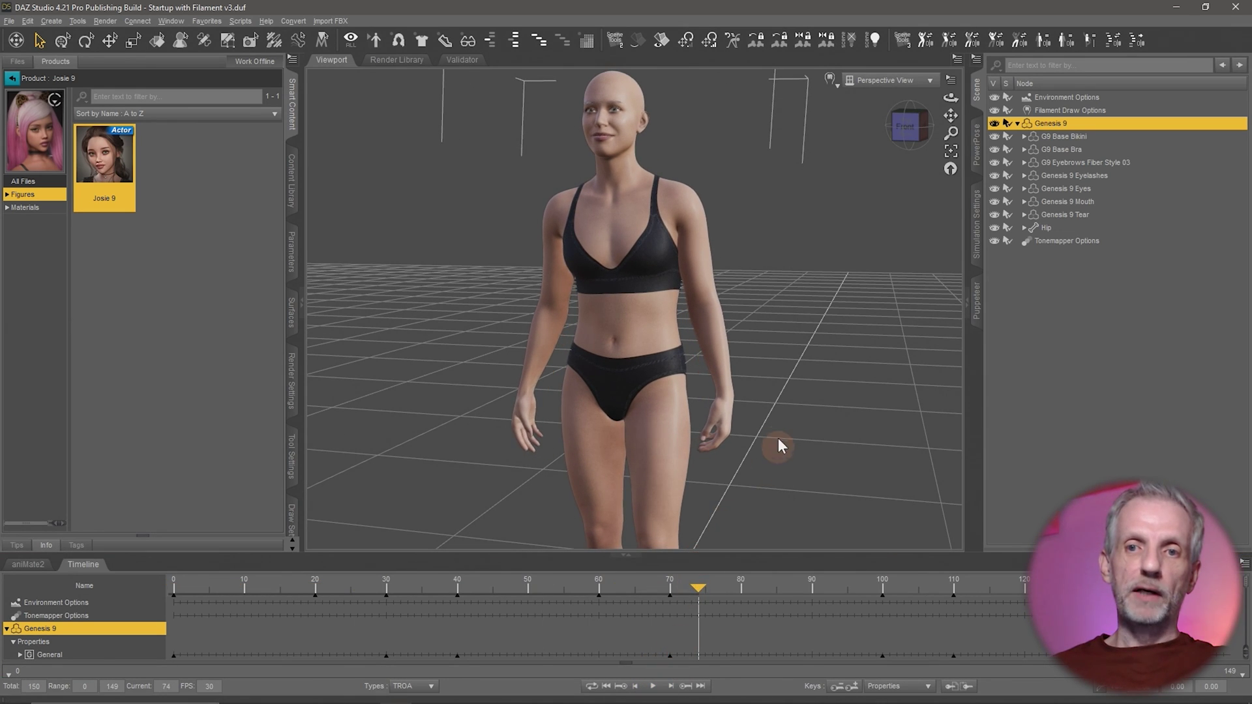
{"action": "left_click_drag", "start_coordinate": [782, 434], "coordinate": [778, 437]}
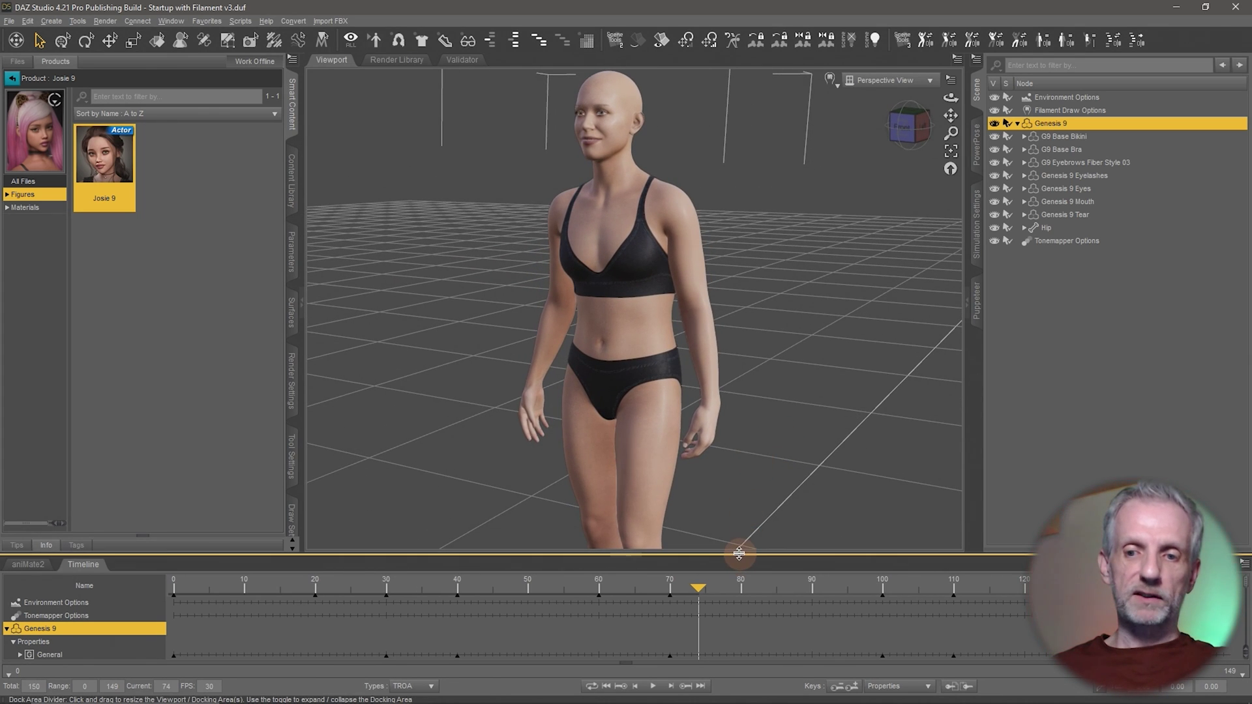
{"action": "left_click_drag", "start_coordinate": [741, 553], "coordinate": [746, 411]}
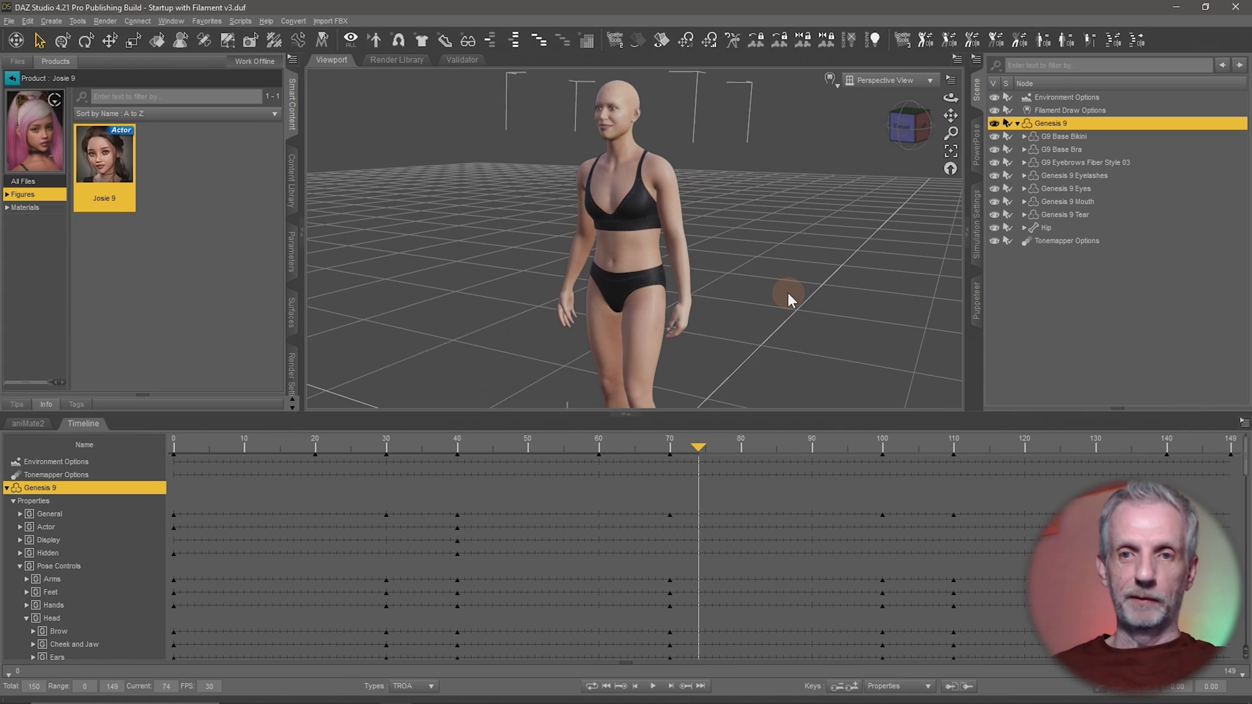
{"action": "left_click_drag", "start_coordinate": [788, 292], "coordinate": [805, 311]}
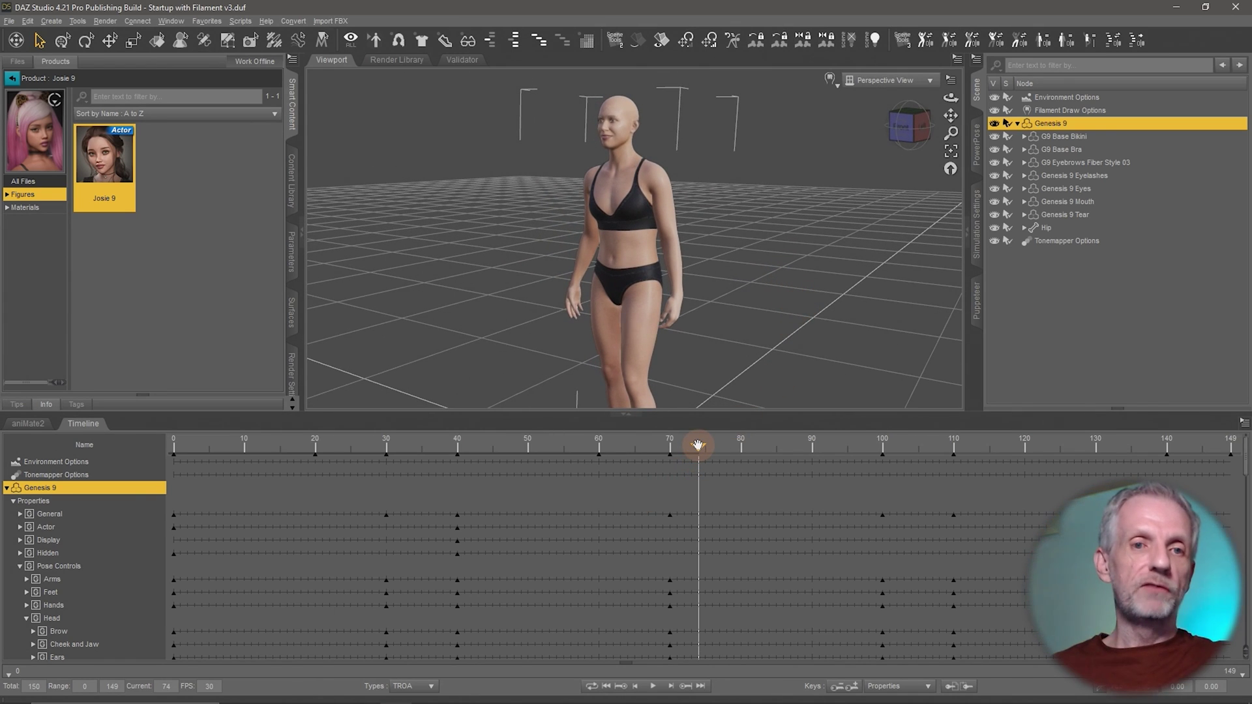
- Scrub the timeline from frame 0 through 24 to frame 30, then readjust the timeline height
{"action": "left_click_drag", "start_coordinate": [697, 446], "coordinate": [140, 445]}
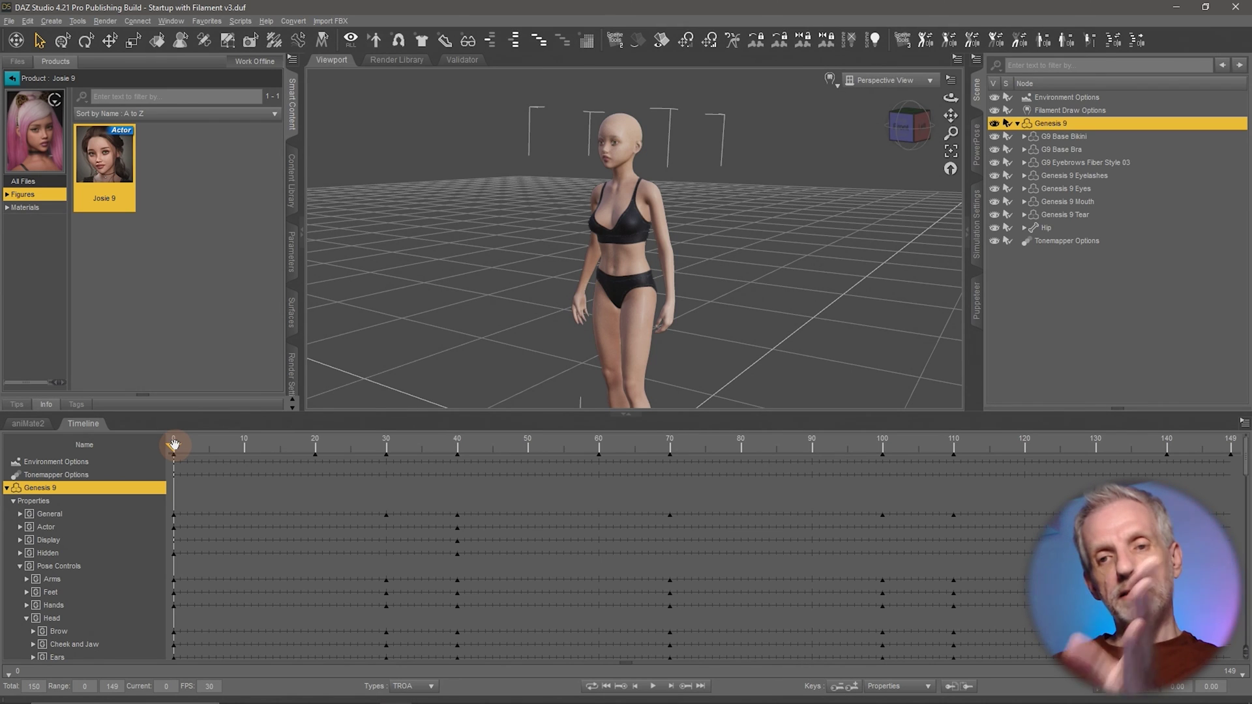
{"action": "left_click_drag", "start_coordinate": [178, 446], "coordinate": [394, 446]}
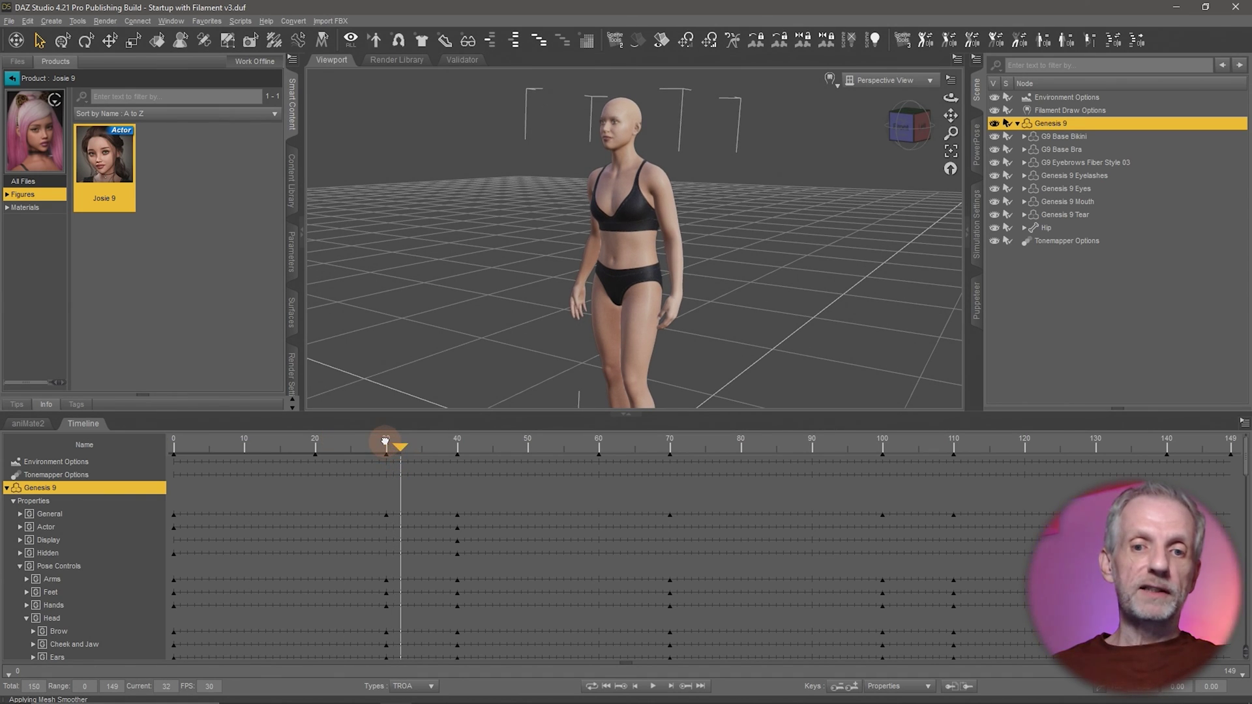
{"action": "left_click", "coordinate": [385, 445]}
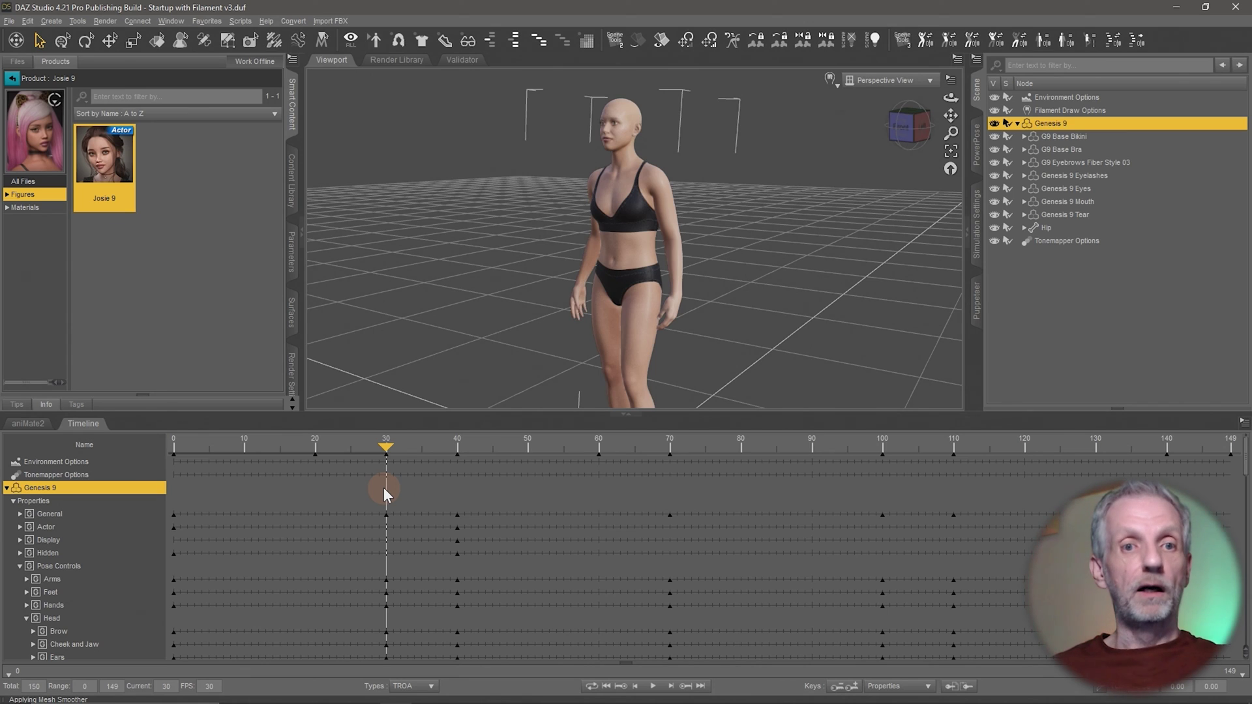
{"action": "left_click_drag", "start_coordinate": [383, 417], "coordinate": [369, 339]}
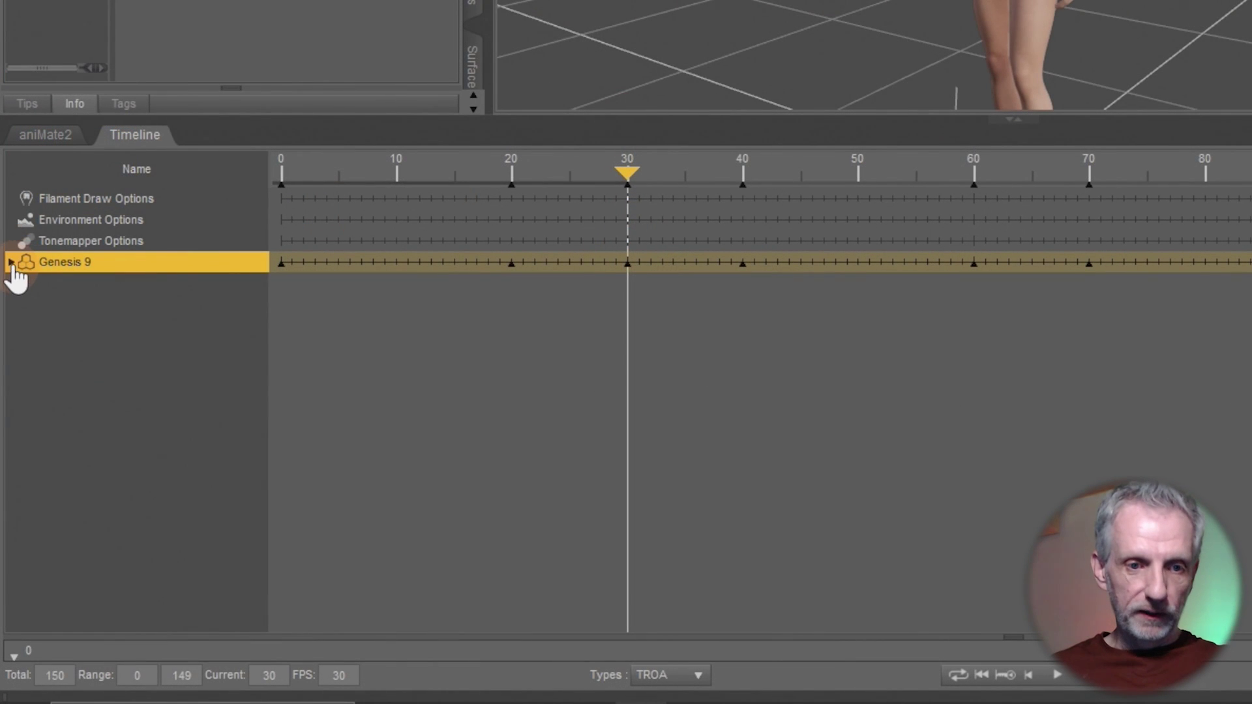
- Expand Genesis 9 > Properties > Actor > People > Feminine in the timeline tracks
{"action": "left_click", "coordinate": [12, 263]}
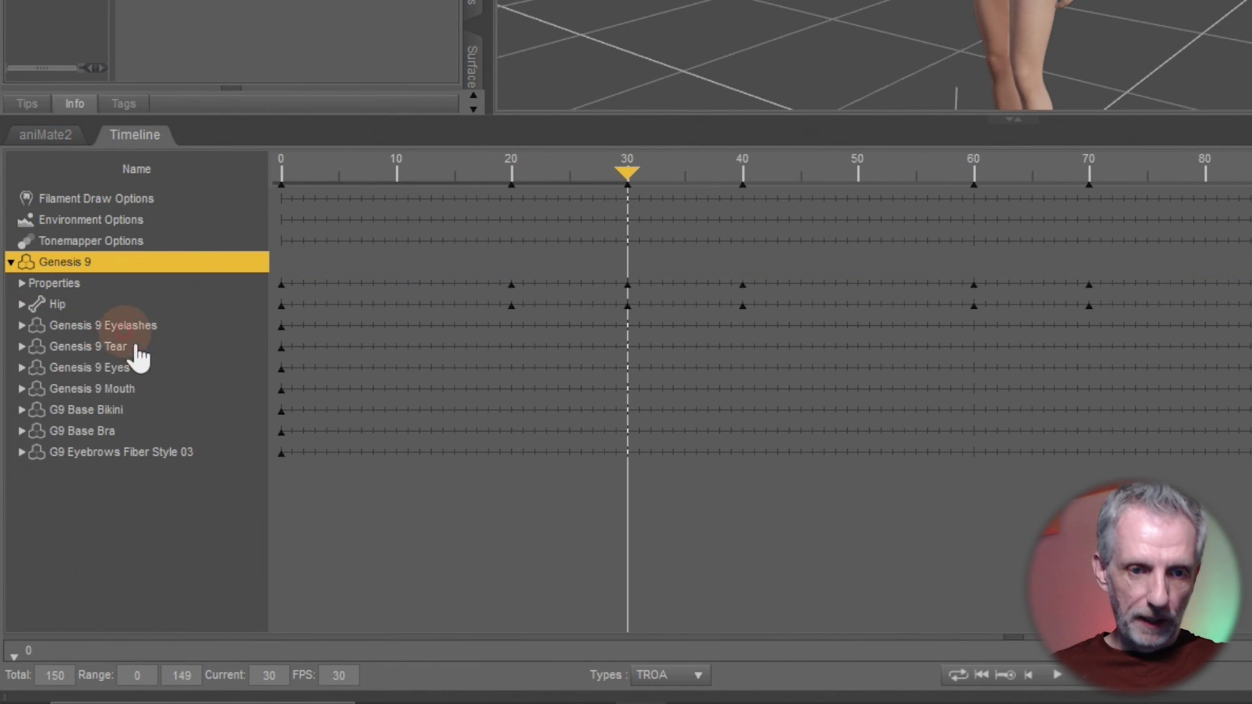
{"action": "left_click", "coordinate": [22, 284]}
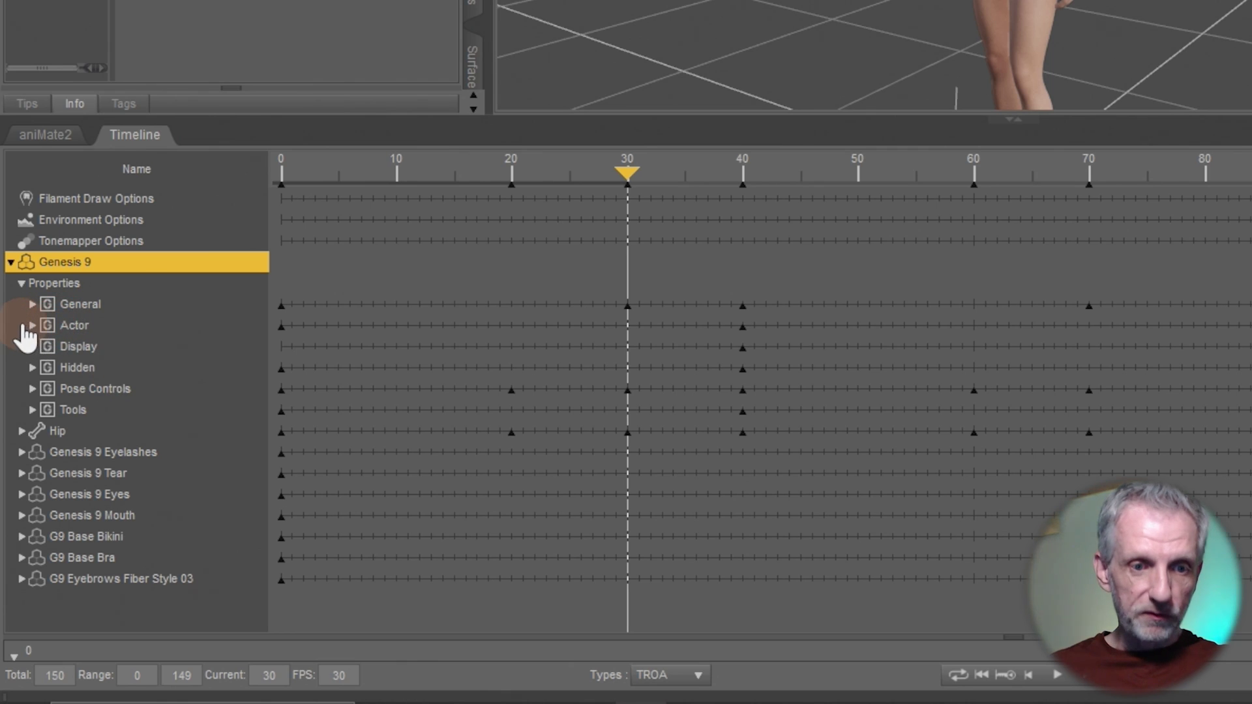
{"action": "left_click", "coordinate": [32, 325]}
{"action": "scroll", "coordinate": [137, 378], "scroll_direction": "down", "scroll_amount": 3}
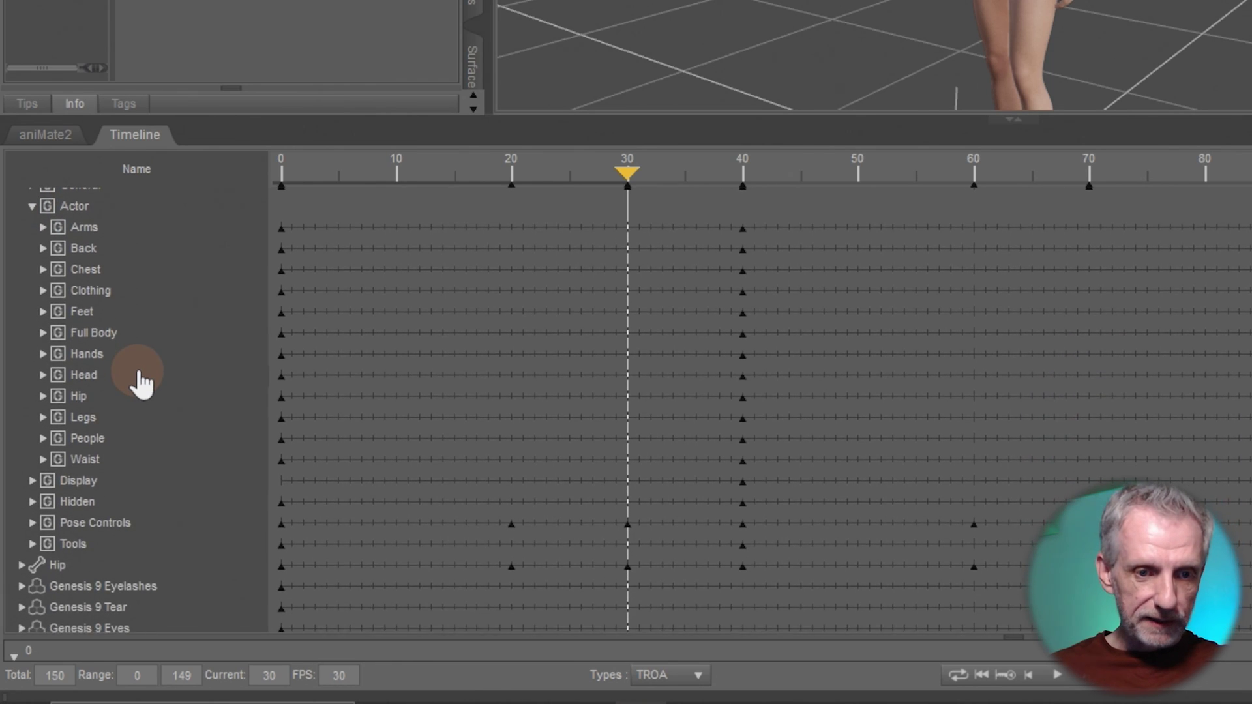
{"action": "left_click", "coordinate": [87, 437]}
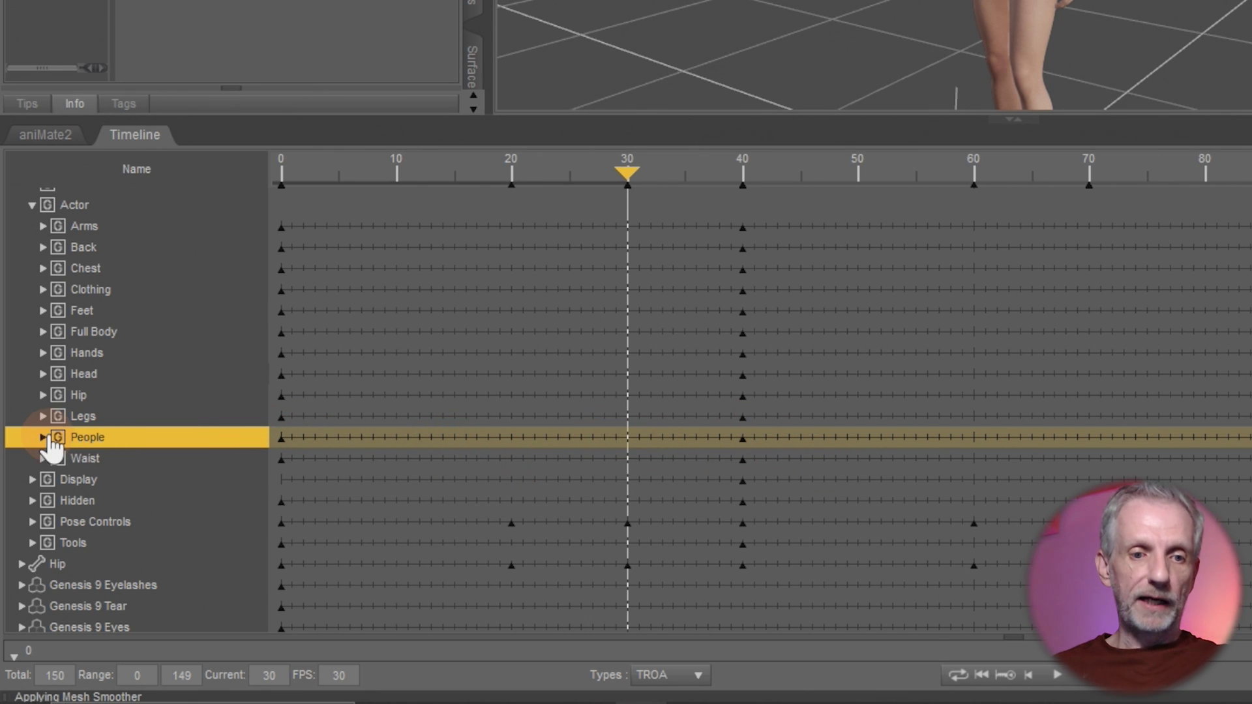
{"action": "left_click", "coordinate": [43, 437]}
{"action": "scroll", "coordinate": [183, 430], "scroll_direction": "down", "scroll_amount": 3}
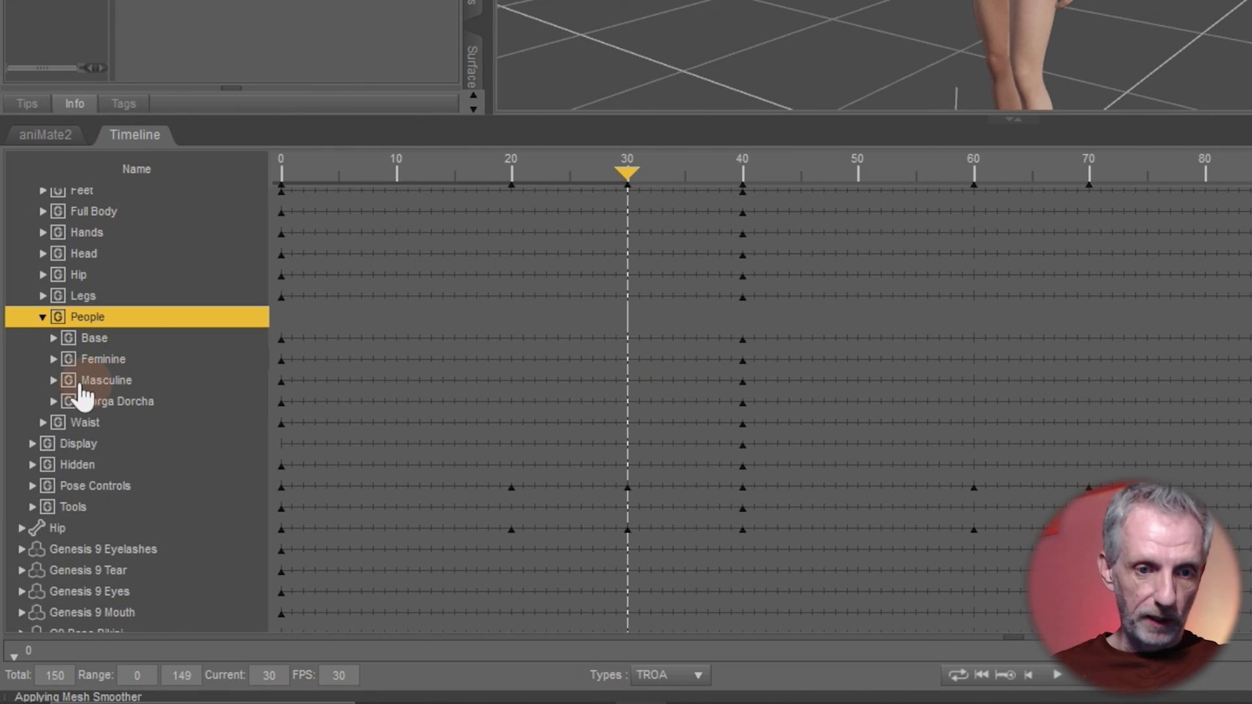
{"action": "left_click", "coordinate": [63, 361]}
{"action": "left_click", "coordinate": [54, 359]}
{"action": "scroll", "coordinate": [182, 391], "scroll_direction": "down", "scroll_amount": 3}
- Delete the Josie 9 morph track's key at frame 40, keeping the frame-0 key
{"action": "left_click", "coordinate": [176, 388]}
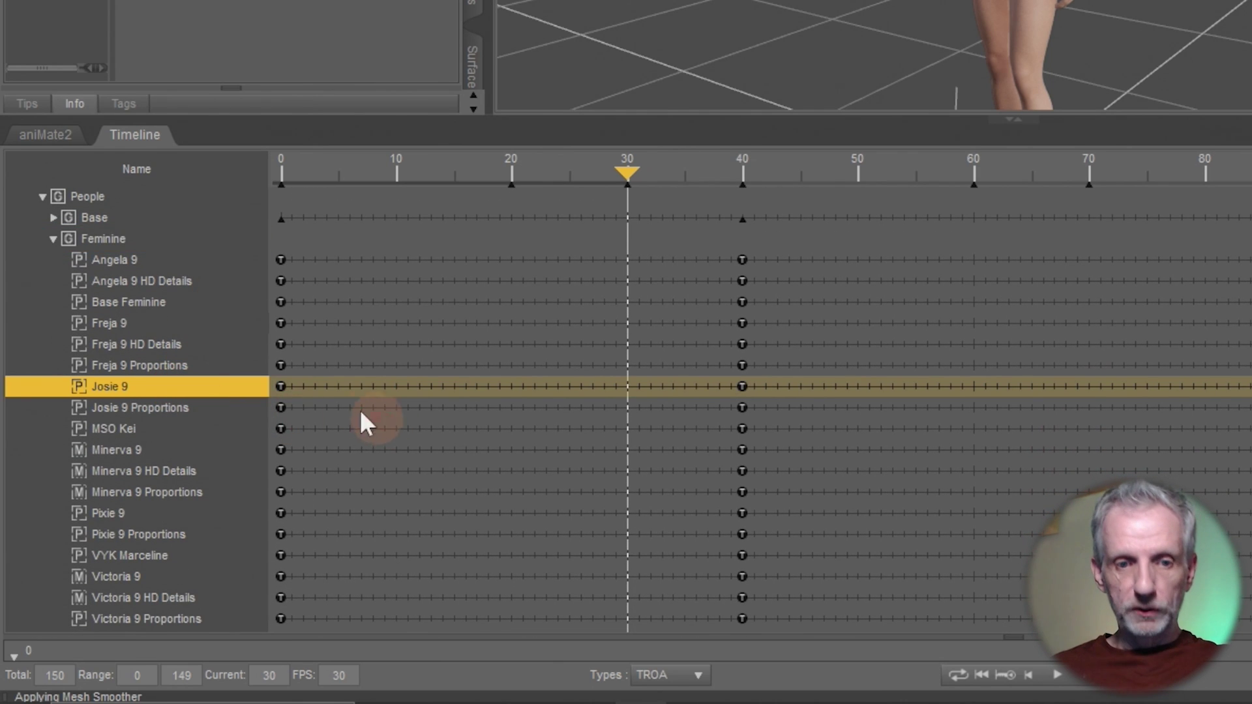
{"action": "left_click", "coordinate": [282, 389]}
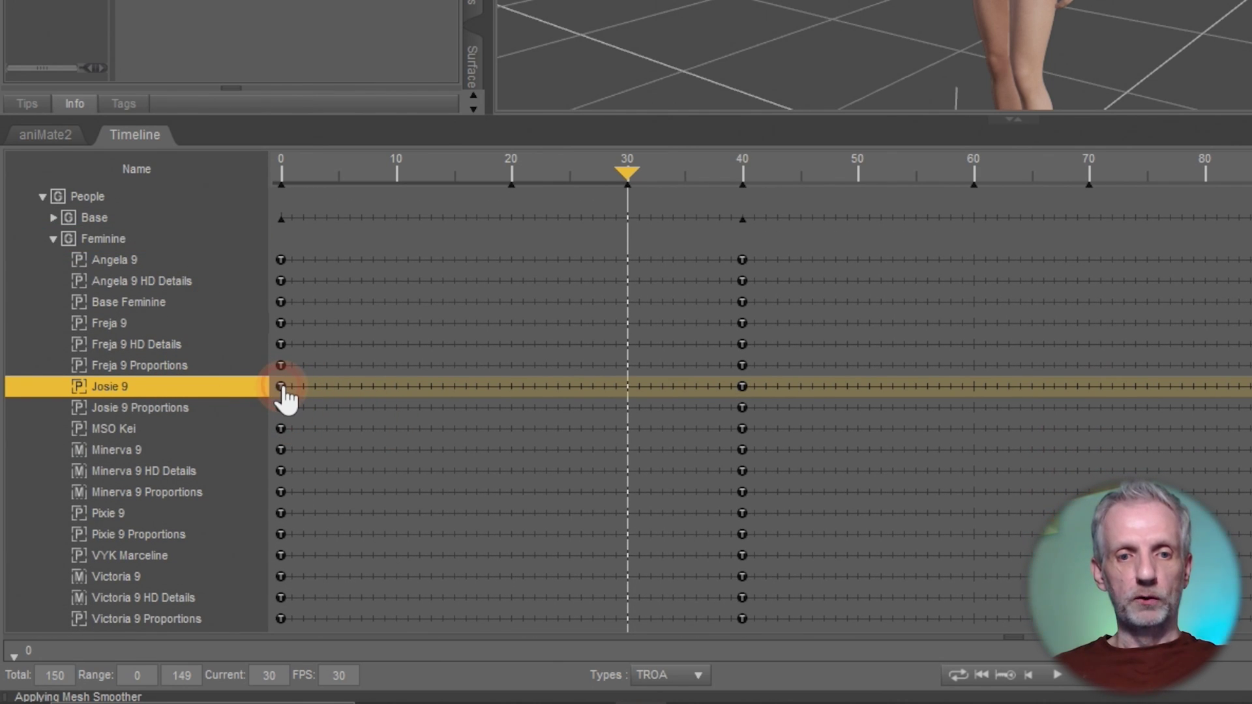
{"action": "left_click", "coordinate": [743, 387]}
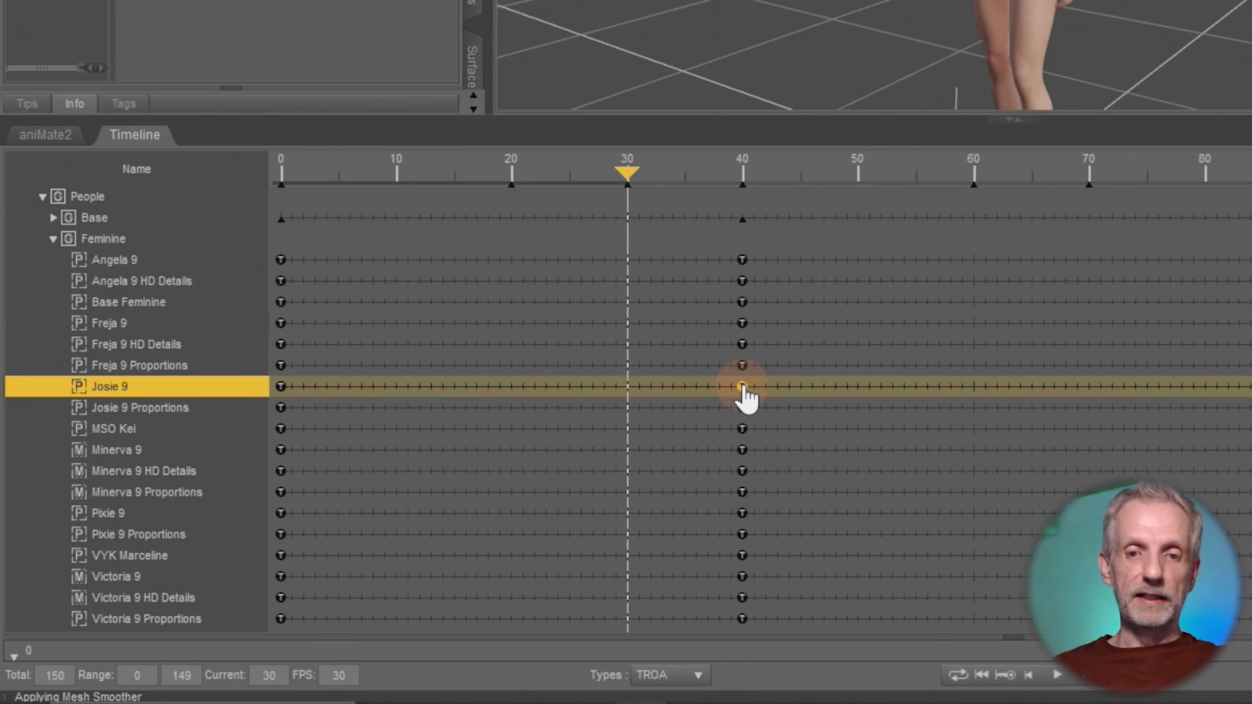
{"action": "right_click", "coordinate": [743, 389]}
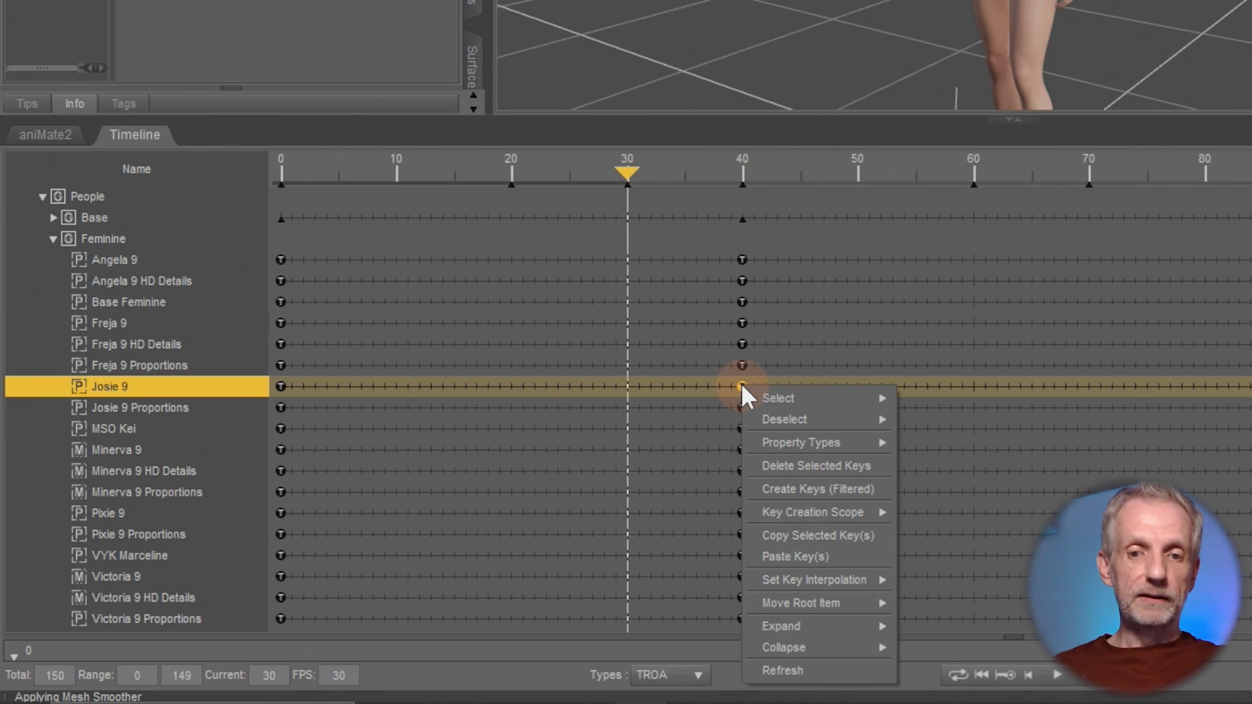
{"action": "left_click", "coordinate": [880, 467]}
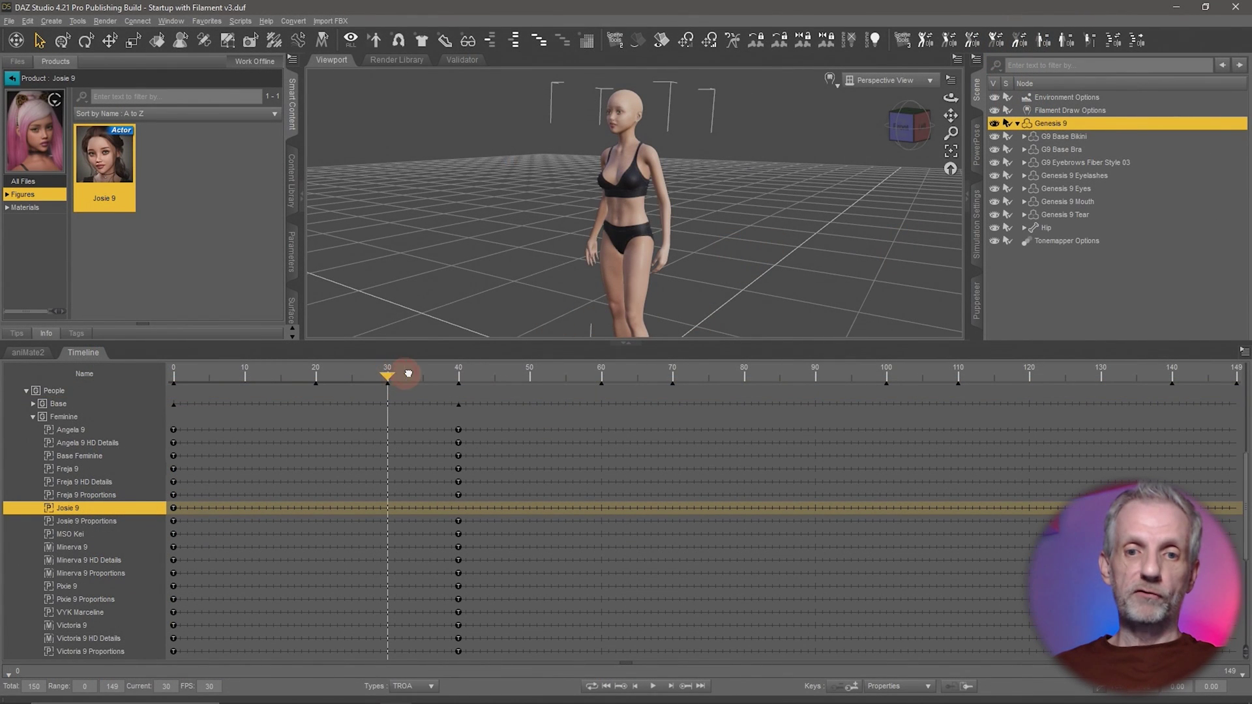
- Scrub to frame 38, then collapse and select the People group track
{"action": "left_click_drag", "start_coordinate": [408, 373], "coordinate": [442, 480]}
{"action": "scroll", "coordinate": [442, 480], "scroll_direction": "up", "scroll_amount": 3}
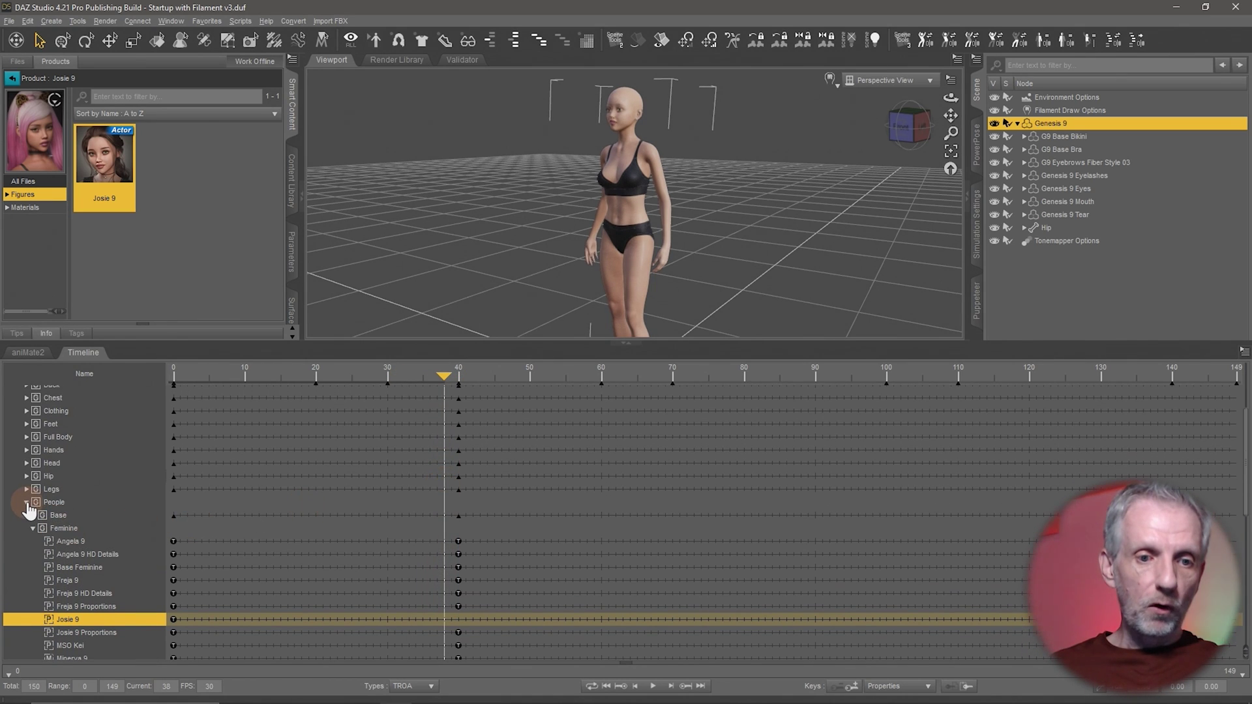
{"action": "left_click", "coordinate": [26, 502]}
{"action": "left_click", "coordinate": [73, 505]}
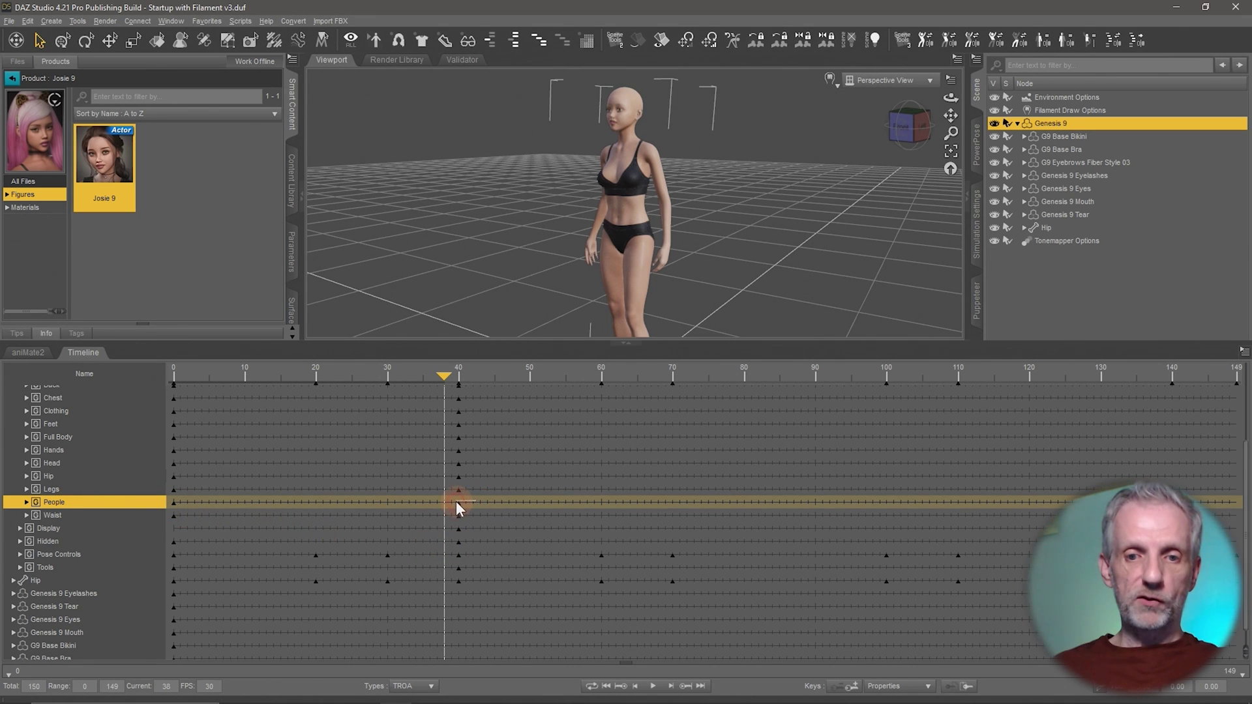
- Box-select only the People group's key at frame 40
{"action": "left_click_drag", "start_coordinate": [445, 506], "coordinate": [445, 506]}
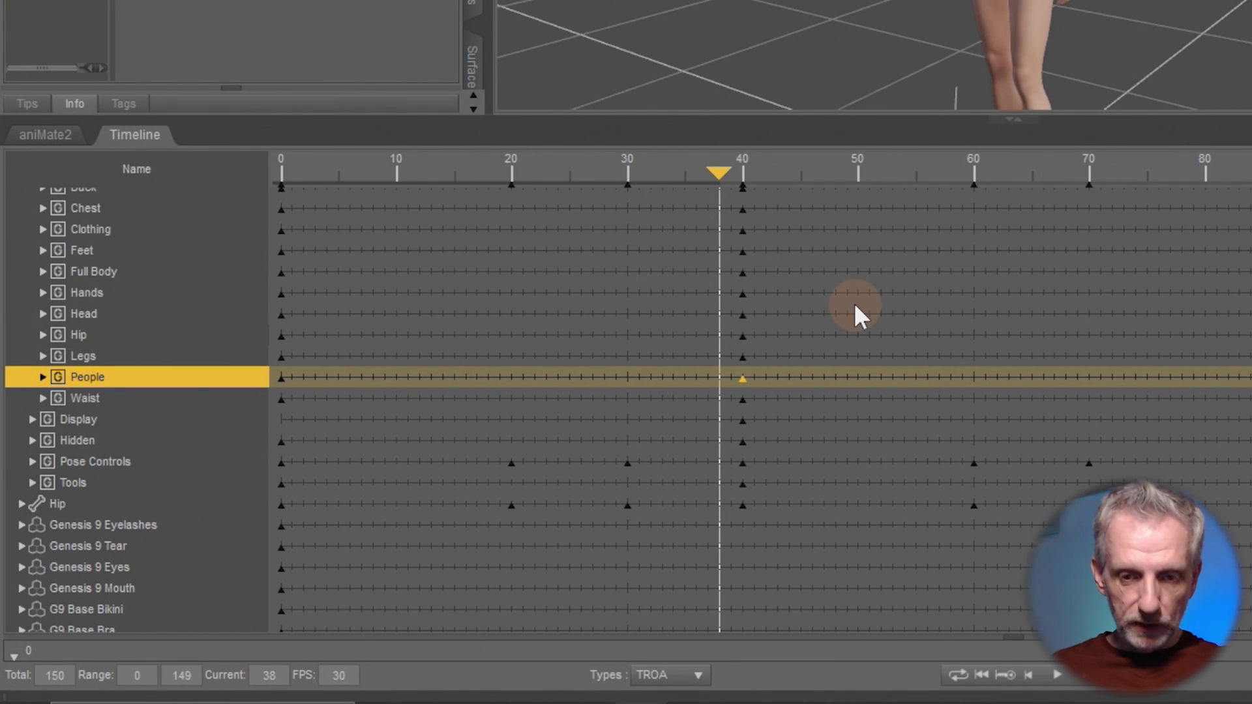
{"action": "left_click", "coordinate": [854, 307]}
{"action": "left_click", "coordinate": [147, 398]}
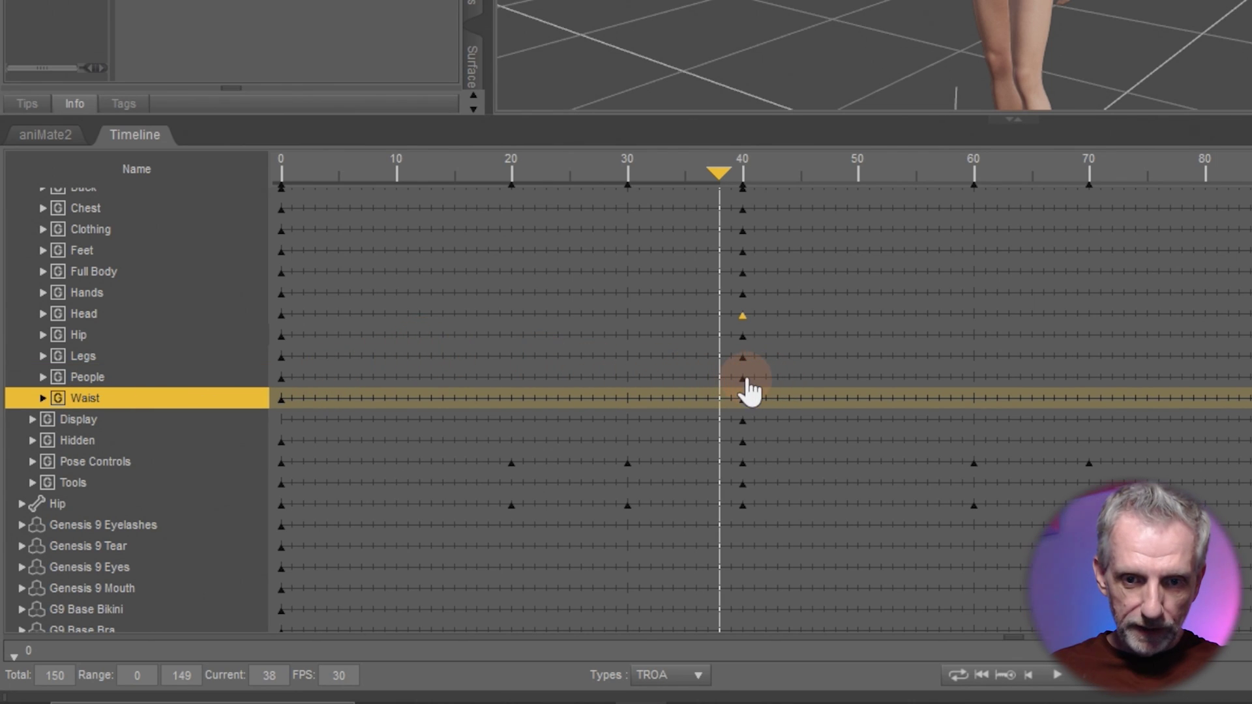
{"action": "left_click", "coordinate": [900, 380]}
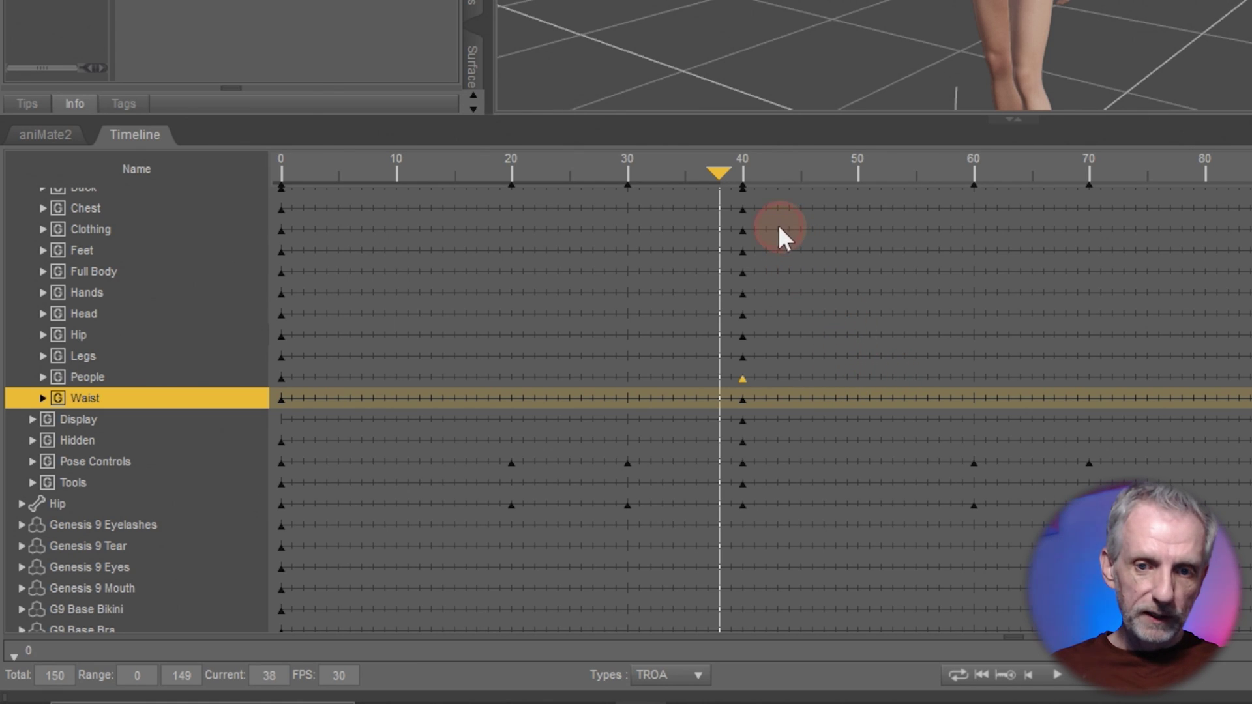
{"action": "left_click_drag", "start_coordinate": [779, 227], "coordinate": [730, 360]}
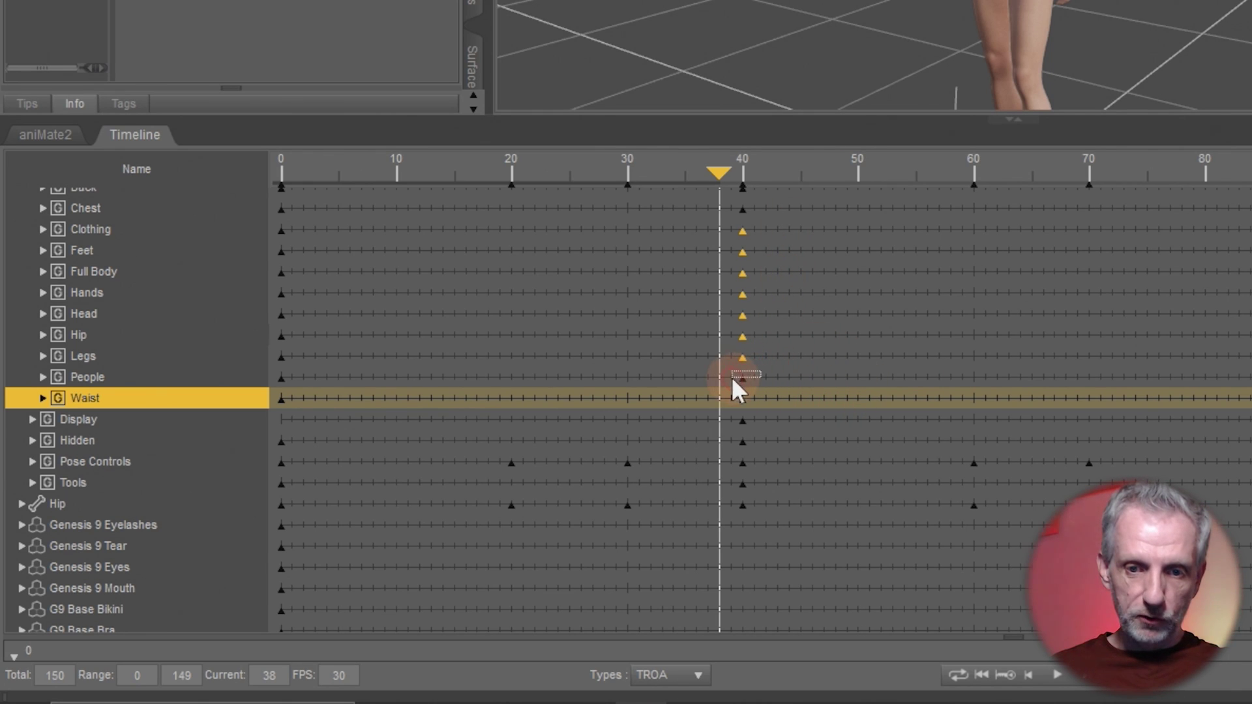
{"action": "left_click_drag", "start_coordinate": [732, 377], "coordinate": [734, 385]}
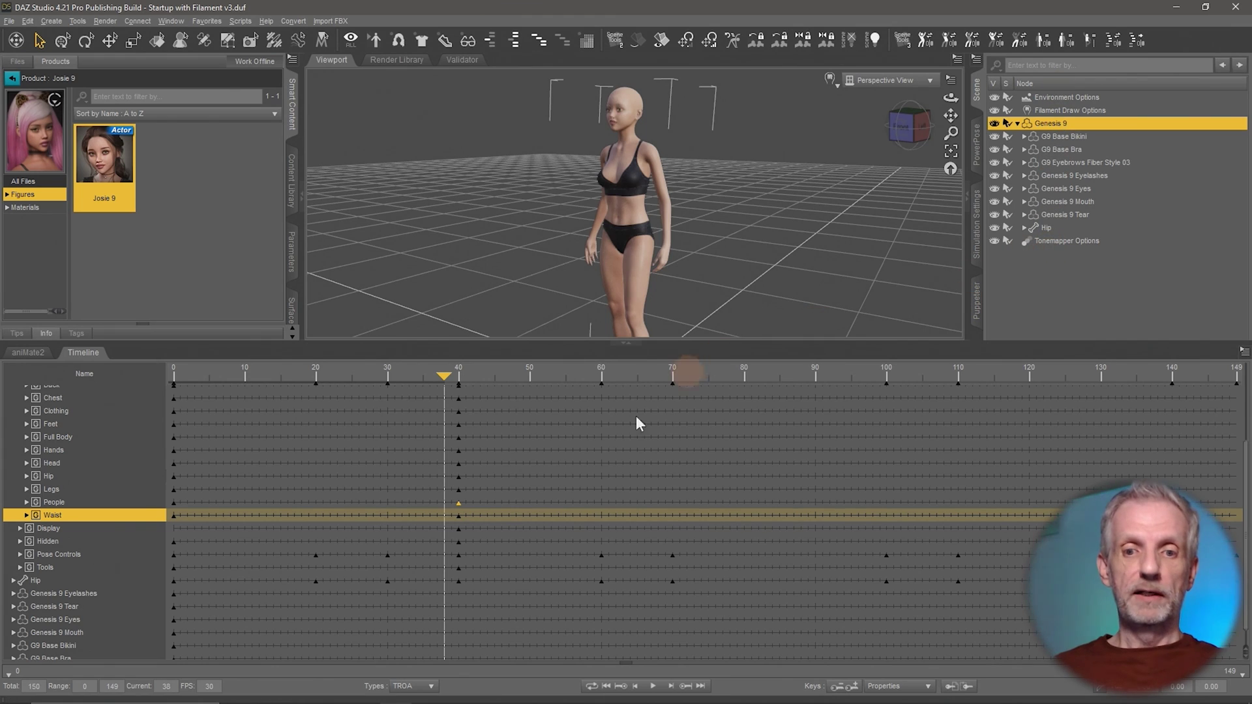
- Delete the selected People key at frame 40 with Delete Selected Keys
{"action": "right_click", "coordinate": [459, 505]}
{"action": "mouse_move", "coordinate": [500, 541]}
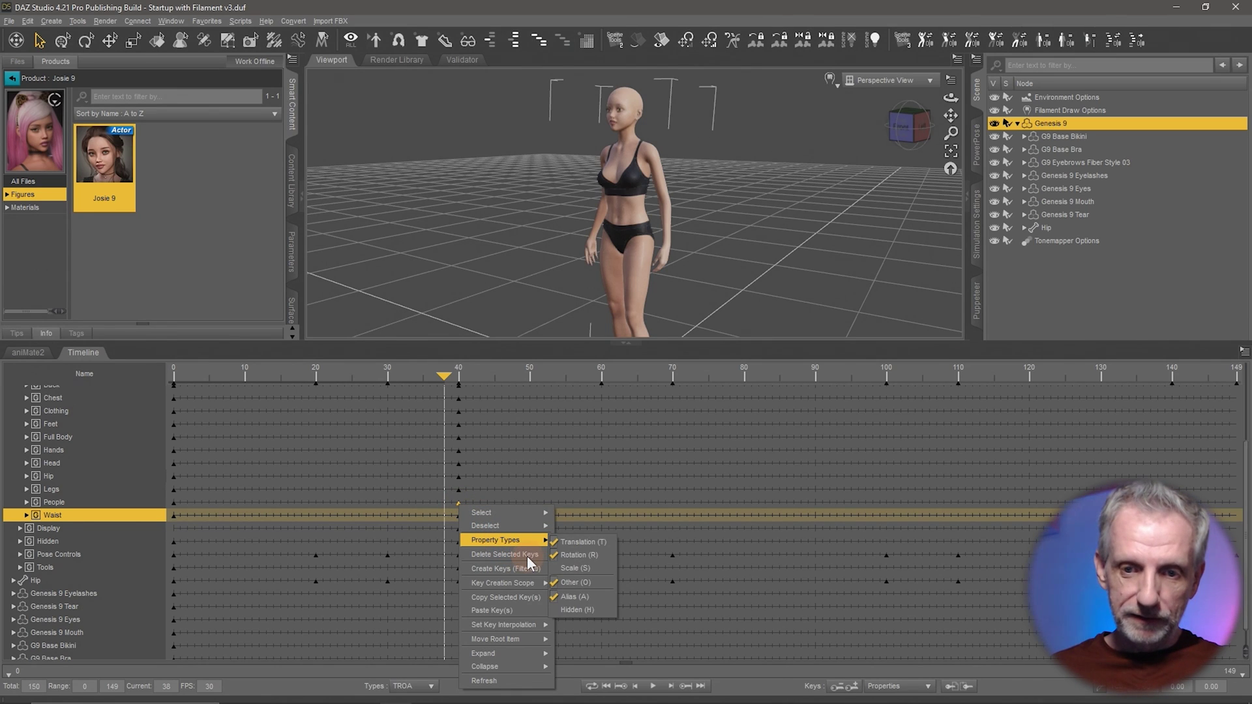
{"action": "left_click", "coordinate": [527, 555]}
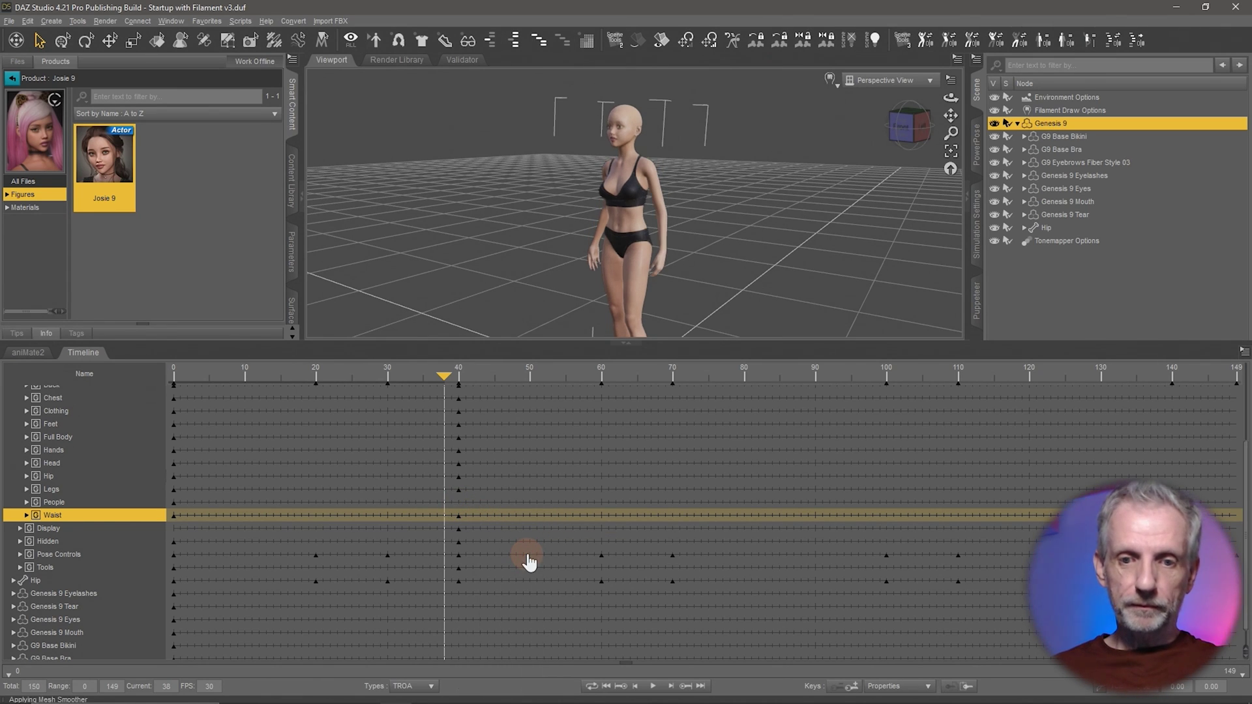
- Scrub frames 52 and 13 to verify, rewind to frame 0, and enlarge the 3D view
{"action": "left_click", "coordinate": [544, 377]}
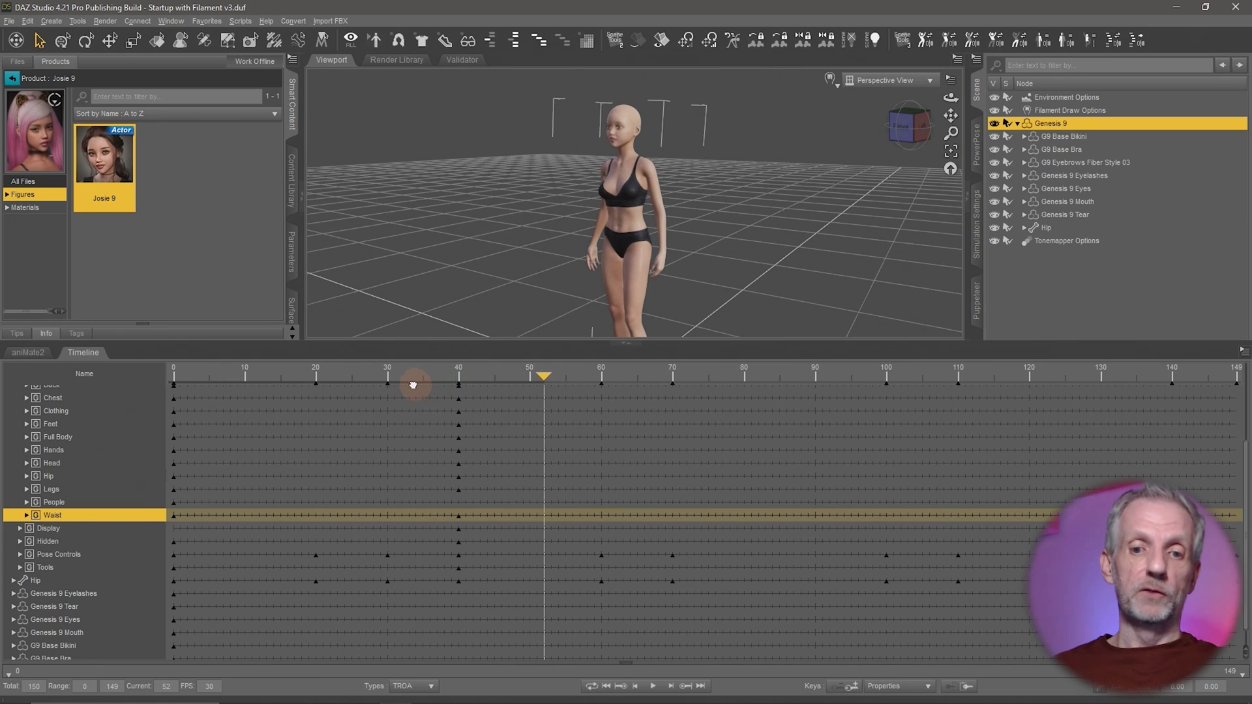
{"action": "left_click_drag", "start_coordinate": [410, 386], "coordinate": [261, 406]}
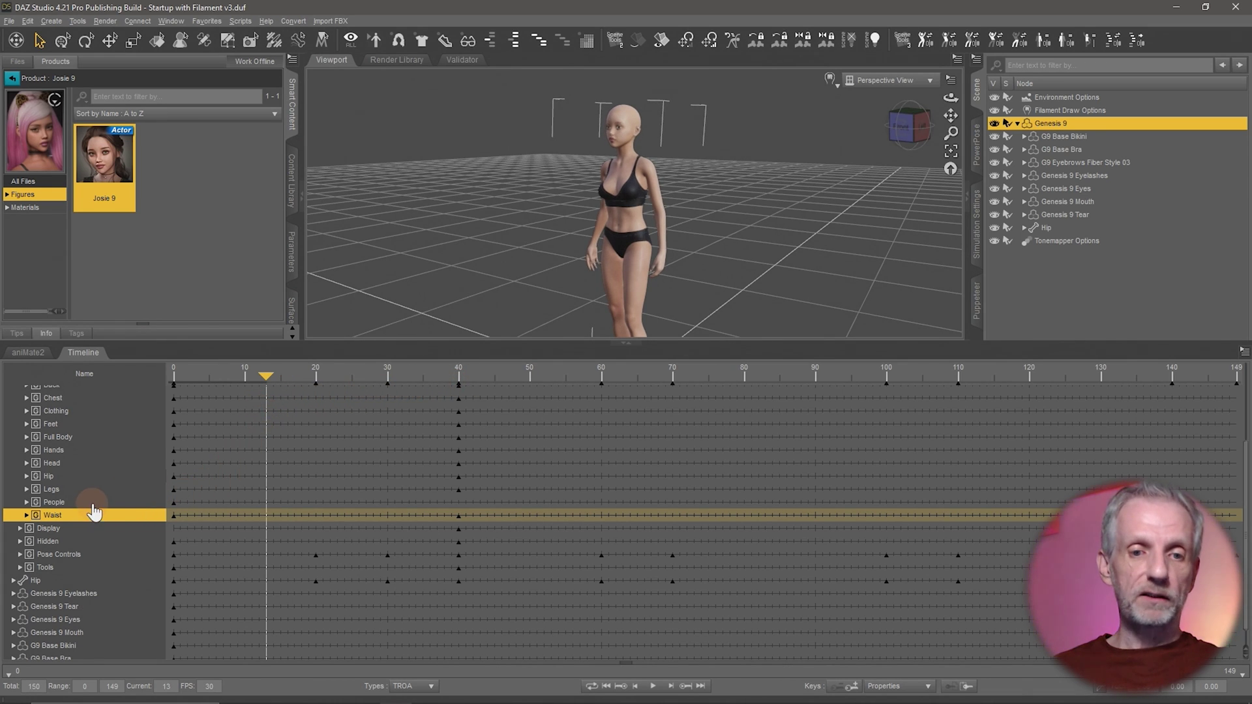
{"action": "left_click", "coordinate": [116, 503]}
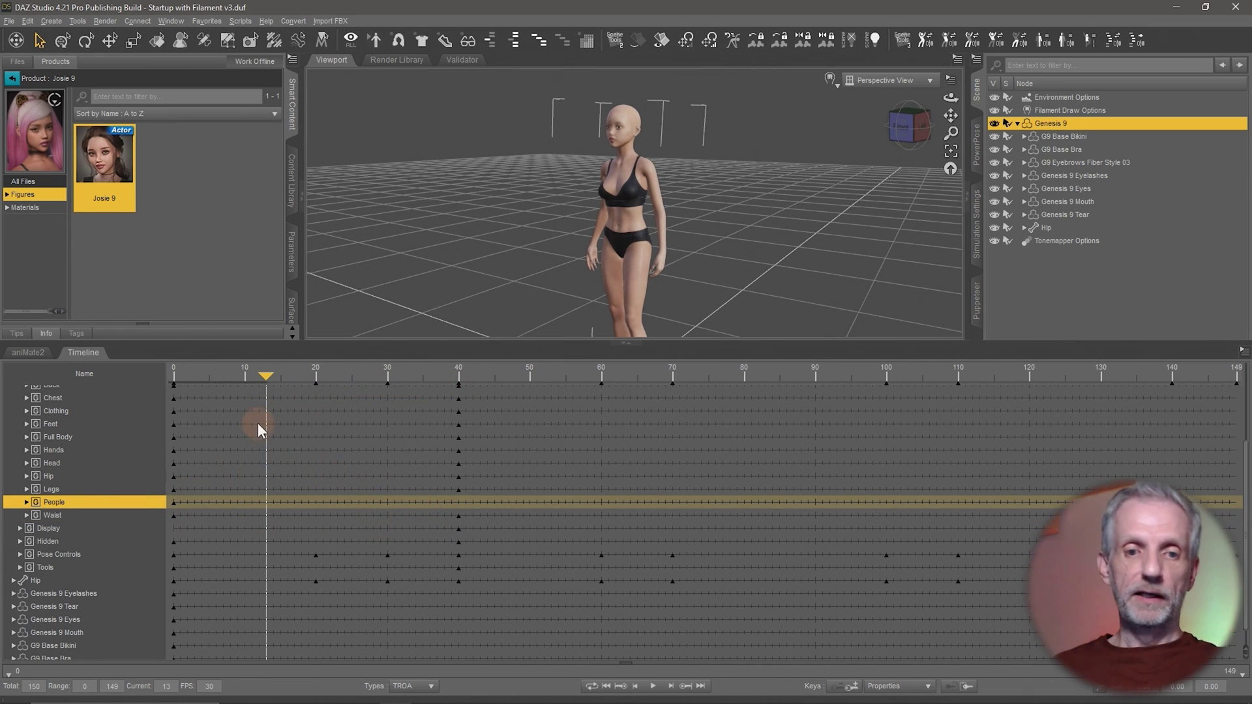
{"action": "left_click_drag", "start_coordinate": [263, 376], "coordinate": [133, 382]}
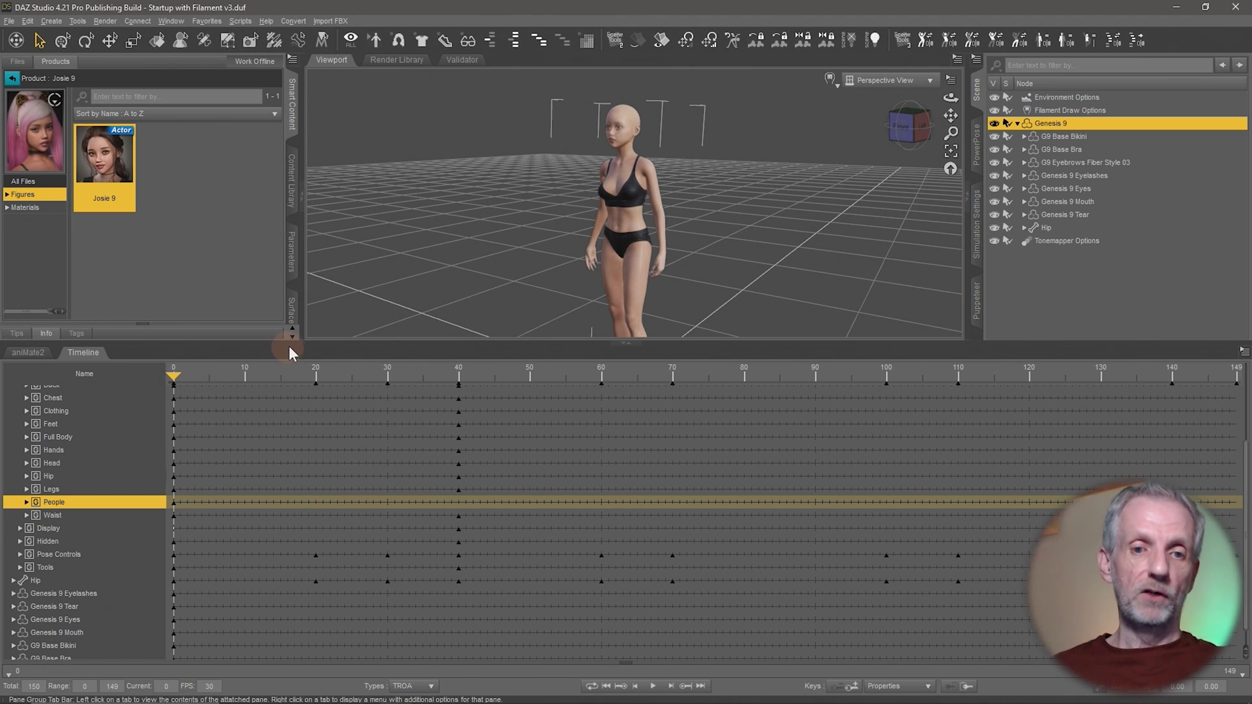
{"action": "left_click_drag", "start_coordinate": [293, 344], "coordinate": [344, 598]}
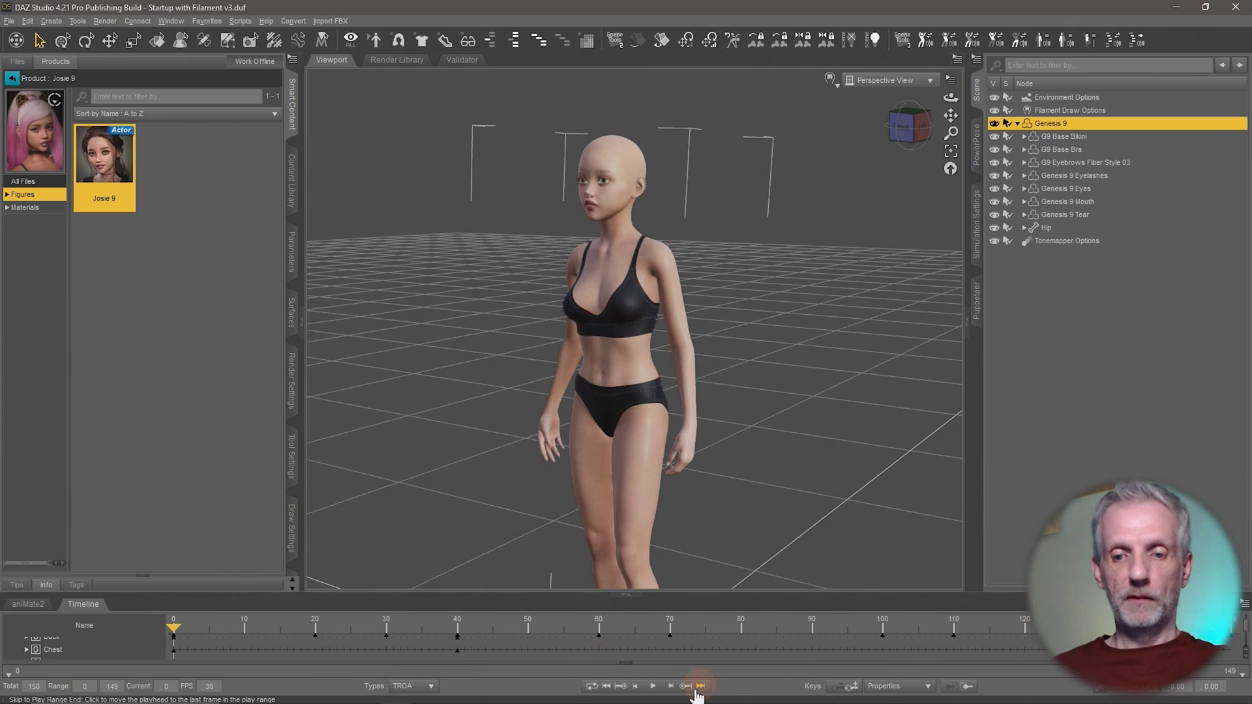